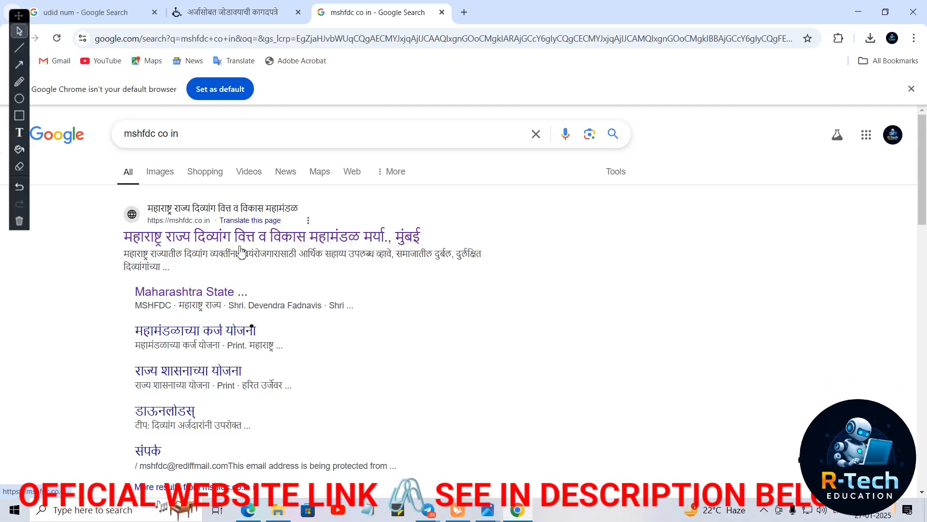
- Scroll through the Google results for 'mshfdc co in' to locate the official MSHFDC link
scroll(240, 252, "down", 3)
scroll(239, 250, "up", 3)
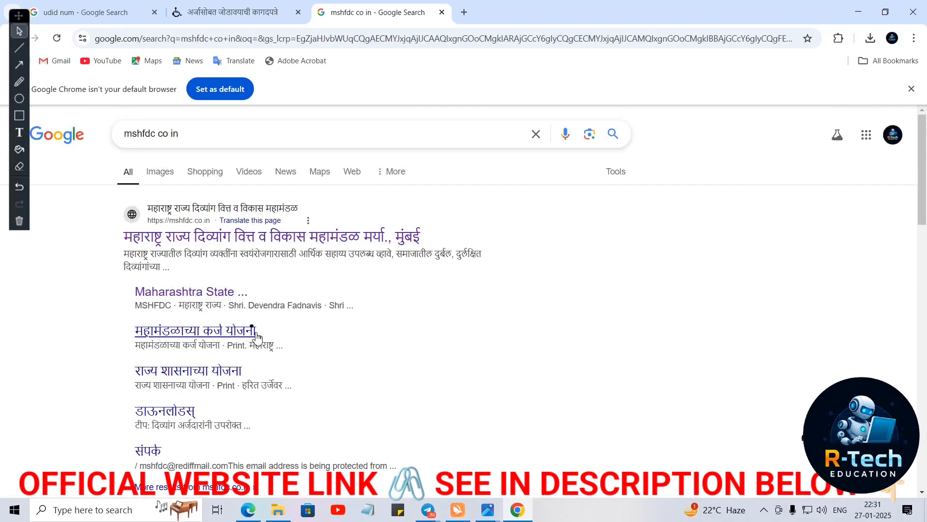
scroll(256, 336, "down", 2)
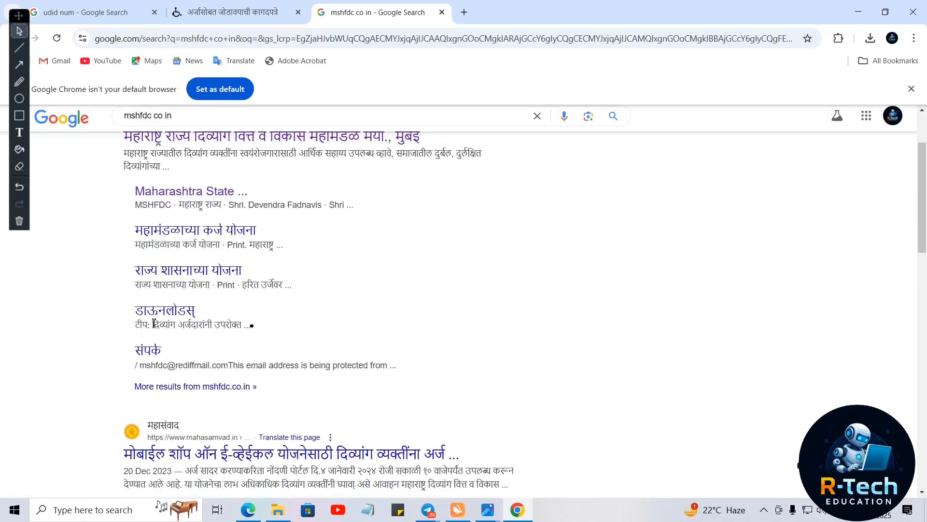
scroll(154, 322, "up", 2)
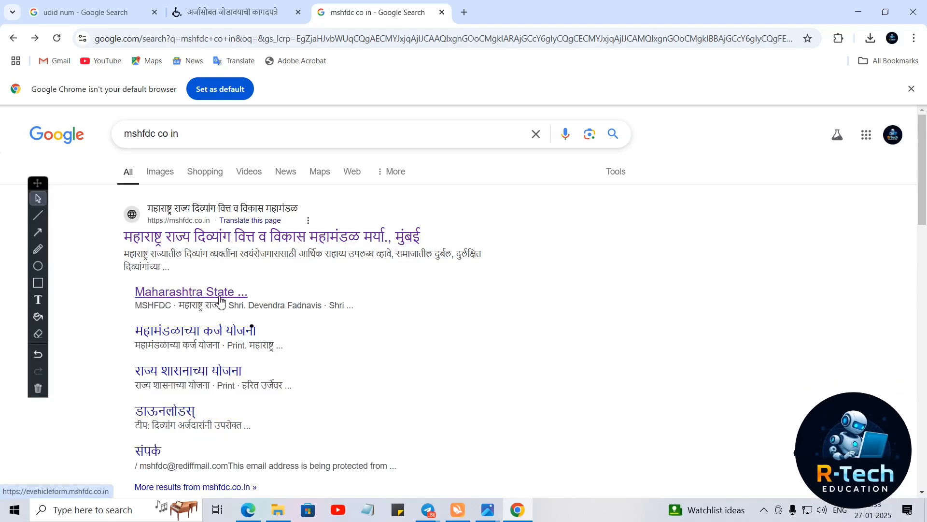
- Open register.mshfdc.co.in from the results and go to its e-vehicle Registration Form
left_click(187, 296)
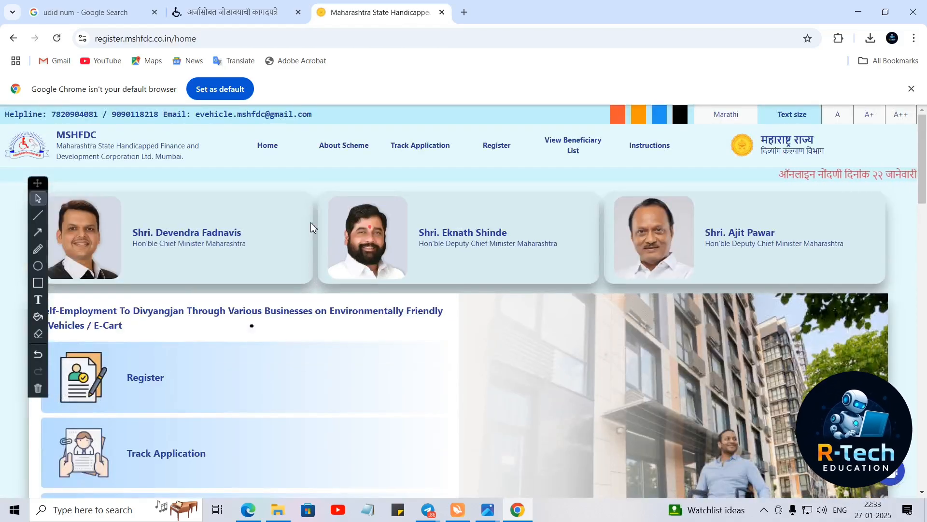
scroll(332, 211, "down", 4)
scroll(333, 213, "up", 2)
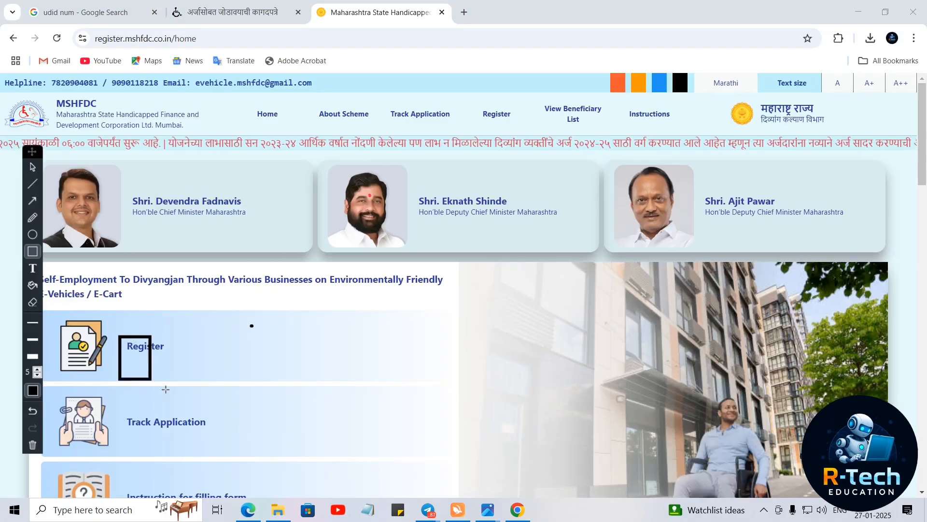
left_click_drag(166, 390, 221, 372)
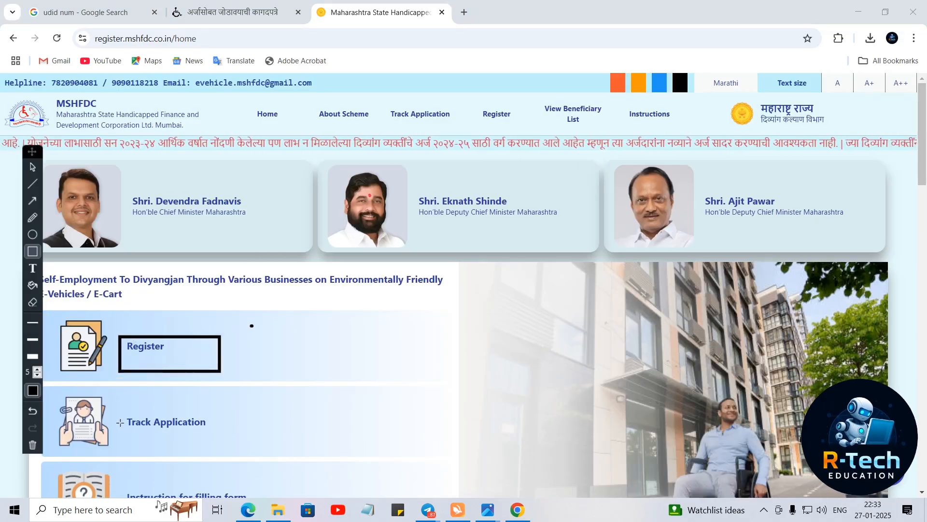
mouse_move(115, 406)
left_mouse_down()
mouse_move(157, 441)
mouse_move(242, 455)
mouse_move(231, 451)
left_mouse_up()
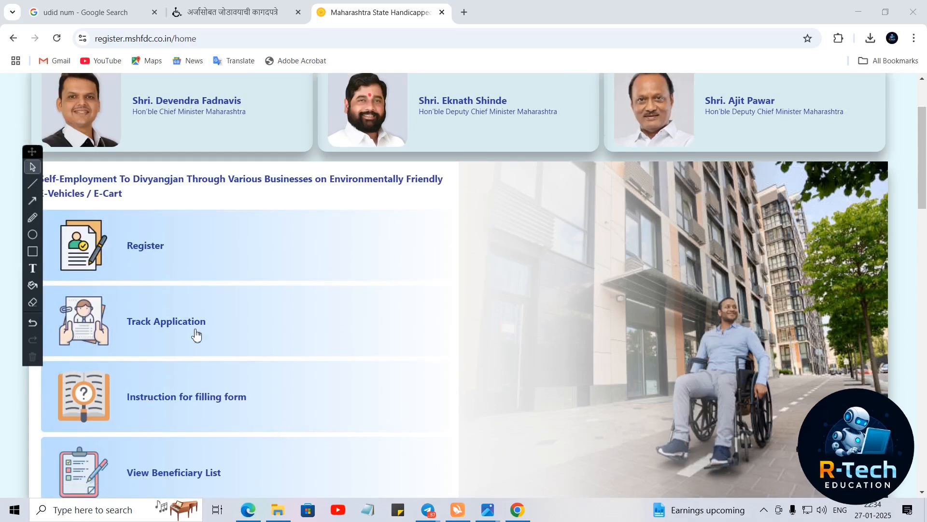
scroll(300, 409, "up", 2)
scroll(299, 407, "down", 4)
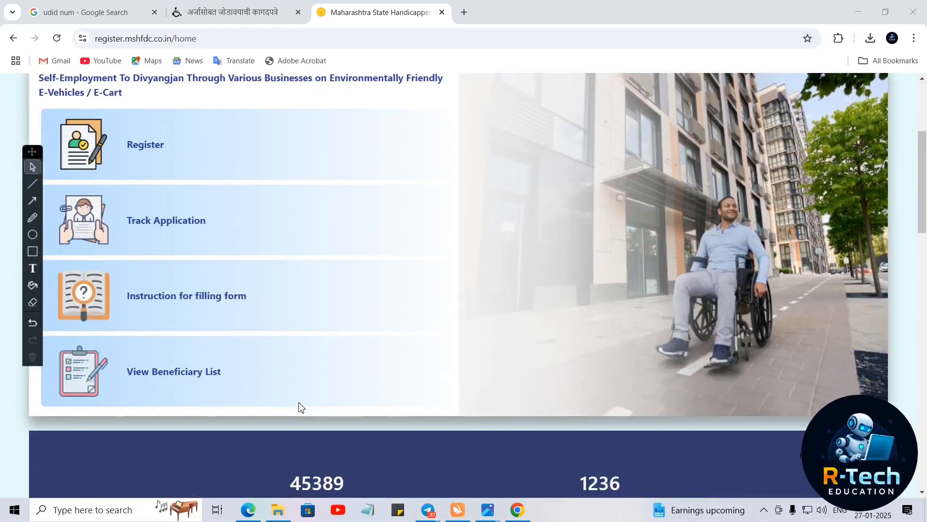
scroll(300, 407, "up", 2)
left_click(137, 249)
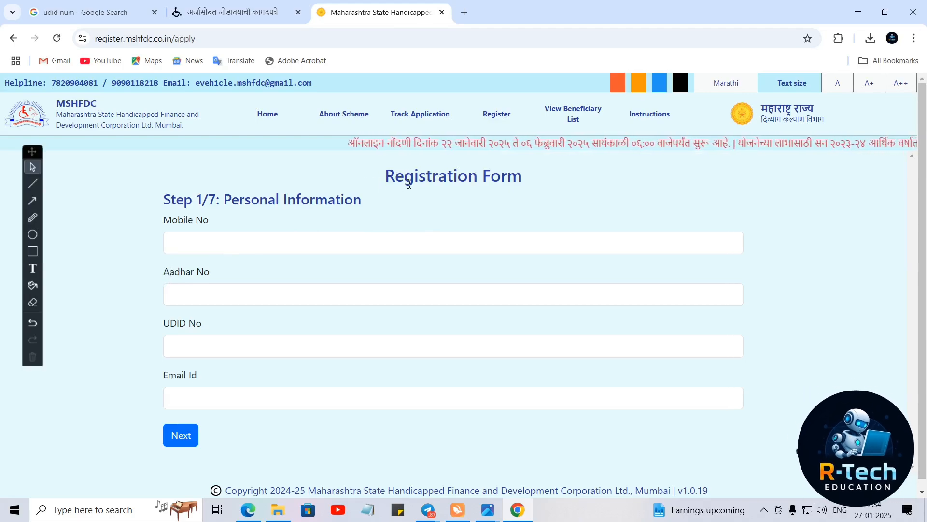
- Enter the beneficiary's mobile number and Aadhaar number on Step 1
left_click_drag(396, 179, 537, 187)
left_click_drag(374, 179, 525, 186)
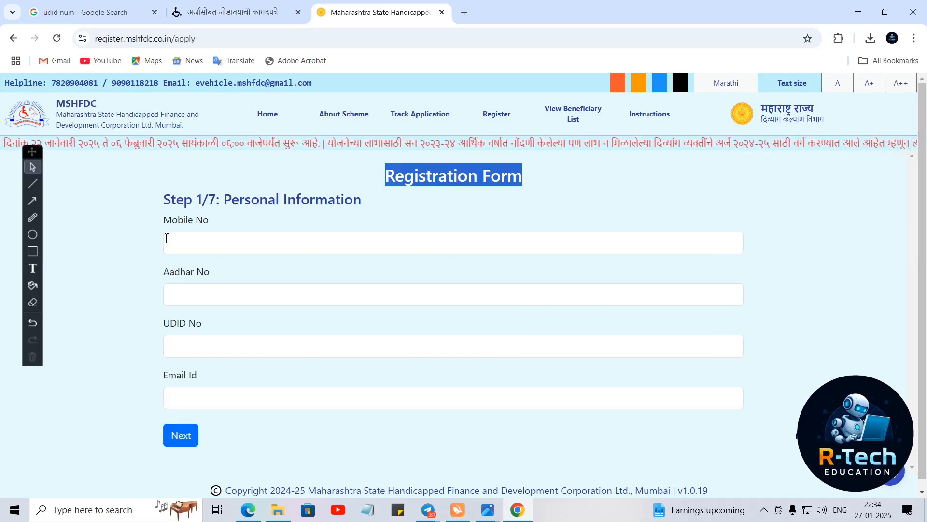
left_click(169, 242)
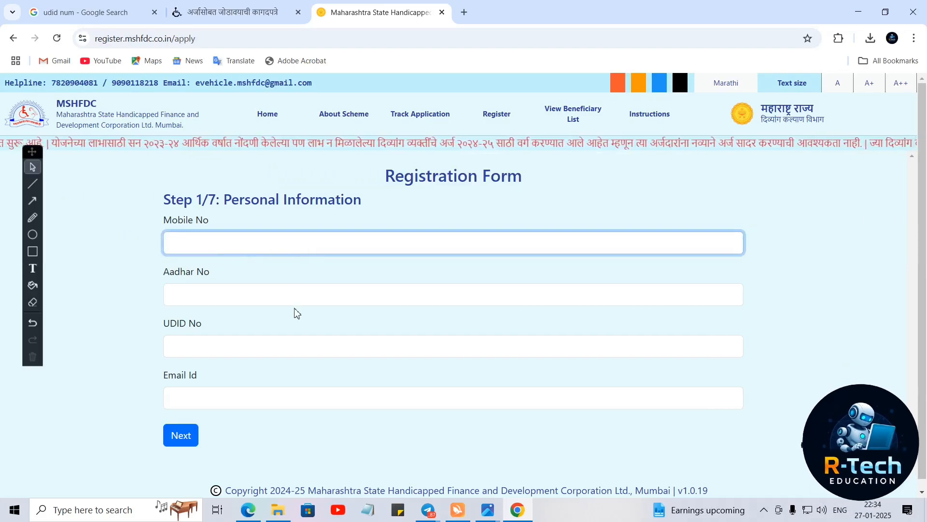
type("1234567890")
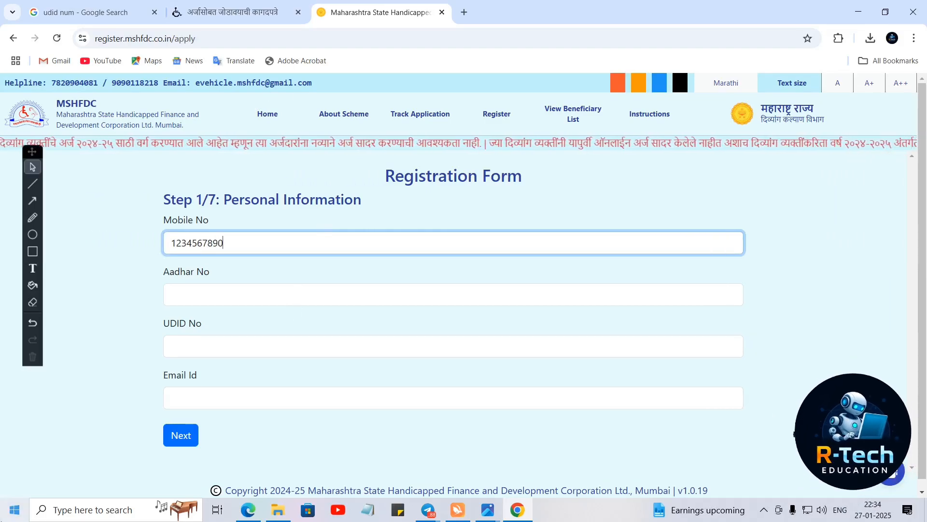
left_click(240, 302)
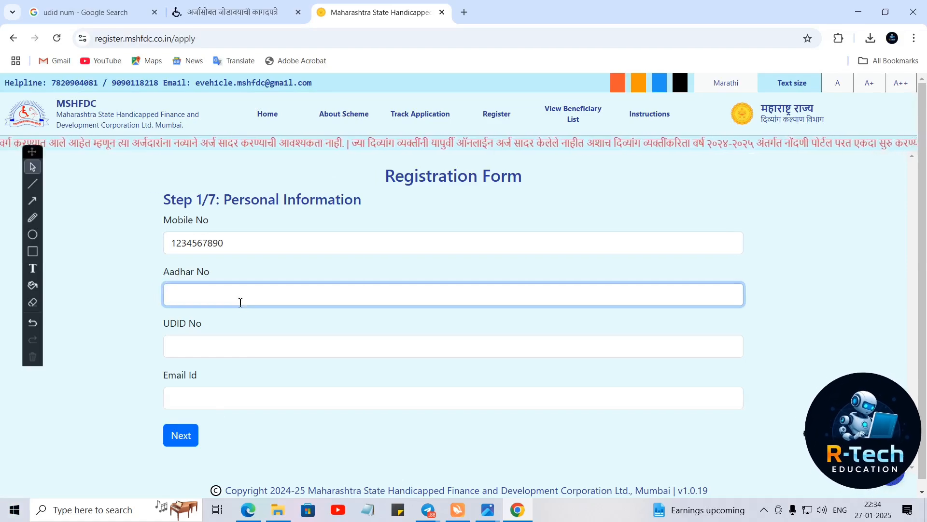
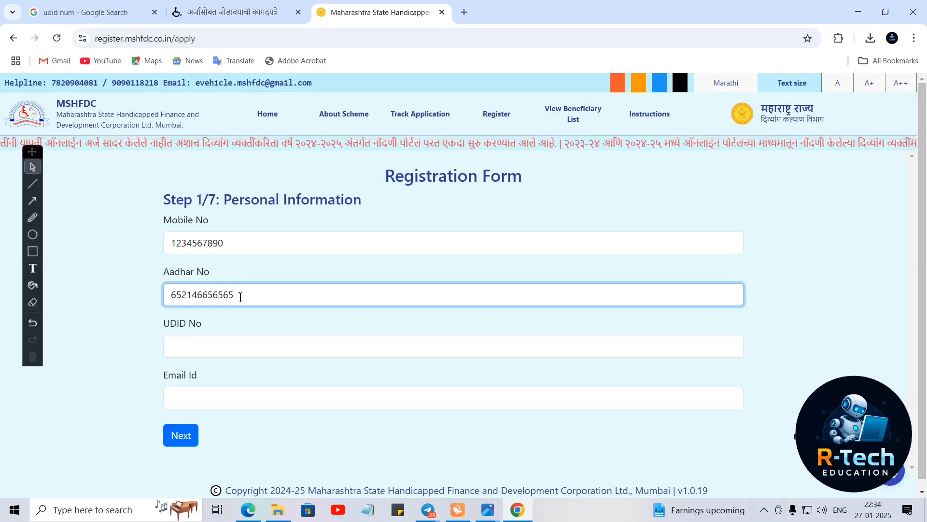
- Paste the UDID number, fill in the e-mail ID, and advance to Step 2
left_click(188, 348)
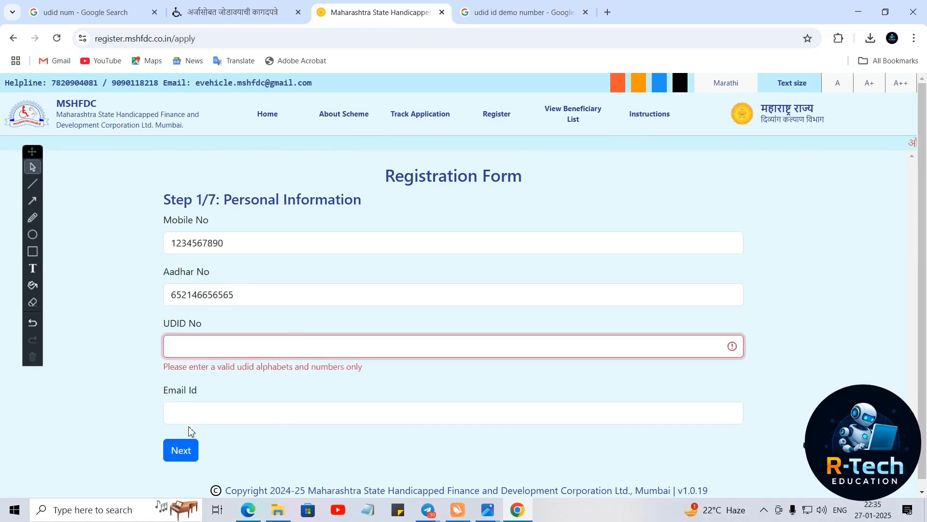
key("ctrl+v")
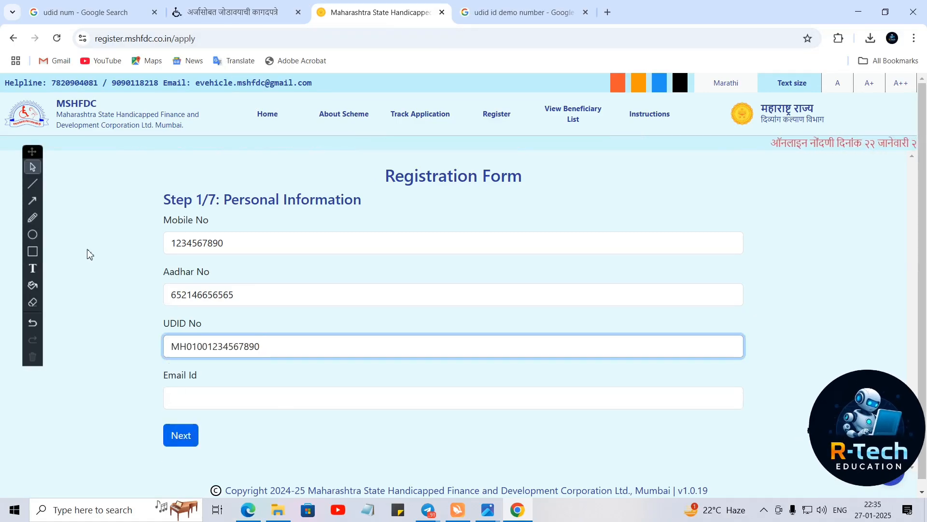
left_click(215, 395)
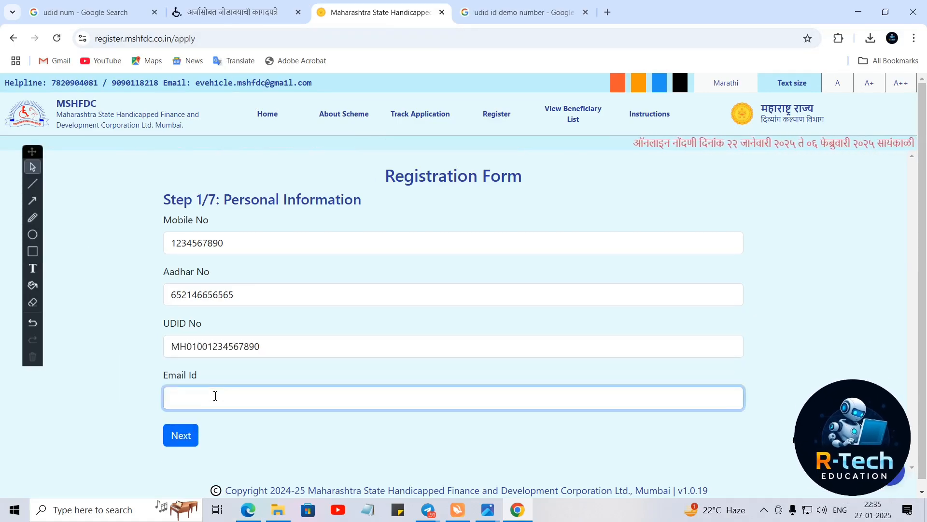
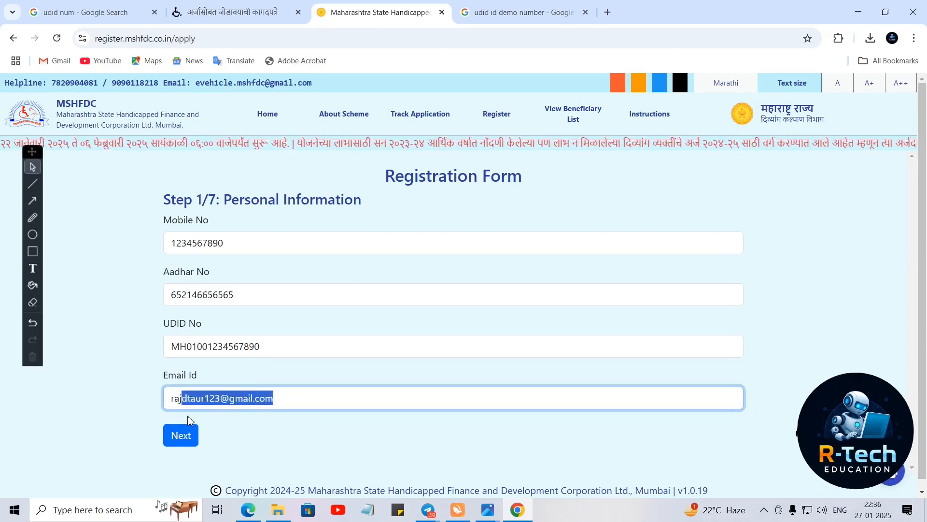
left_click(183, 436)
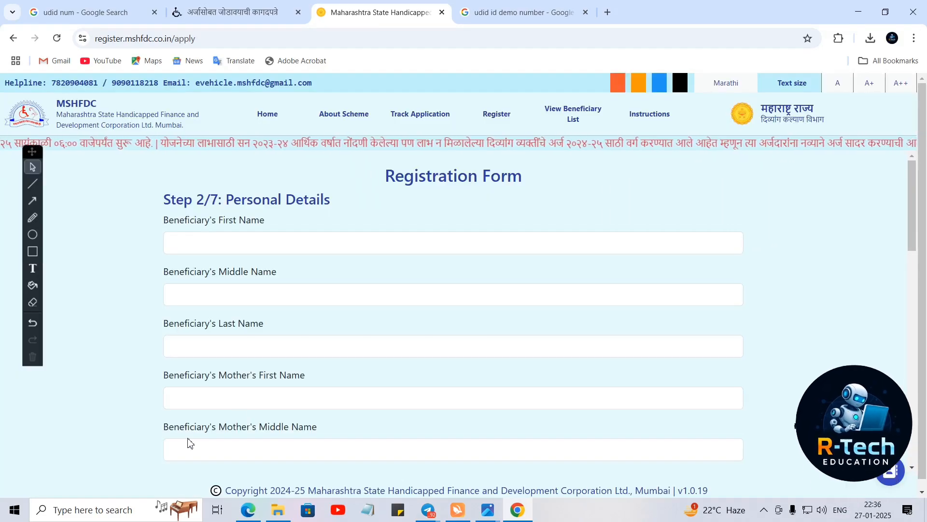
- Type the beneficiary's first, middle and last names into the Step 2 name fields
left_click(227, 240)
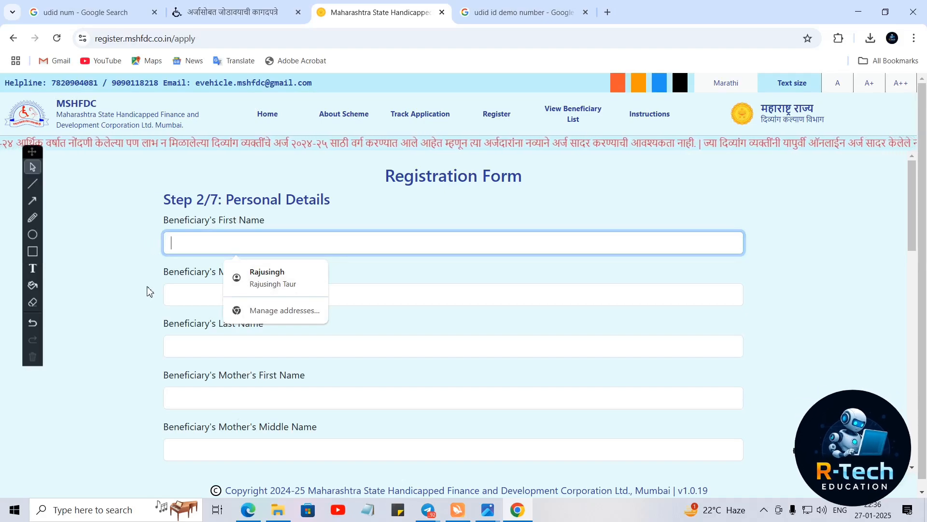
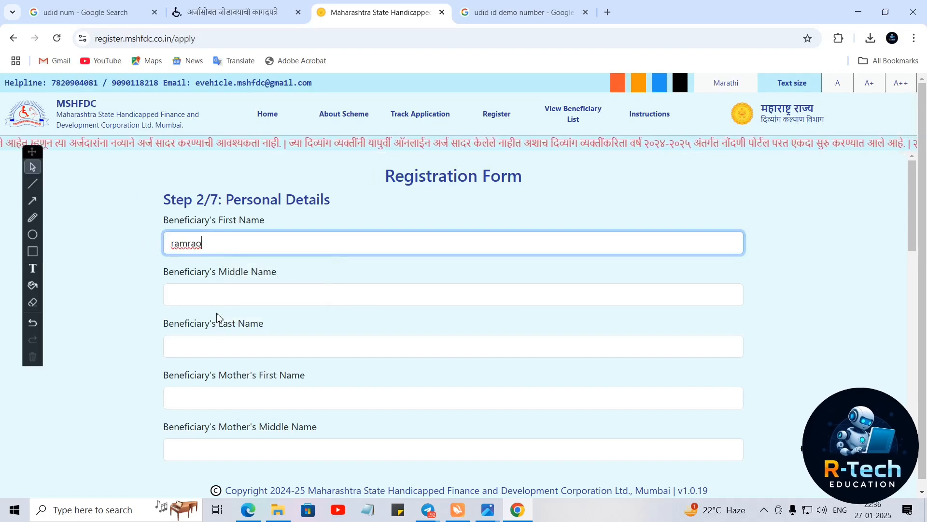
left_click(213, 296)
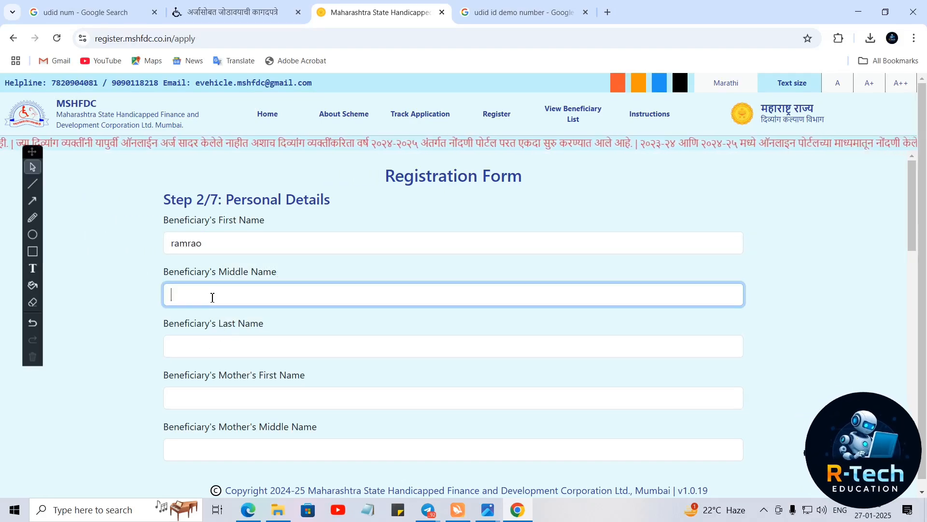
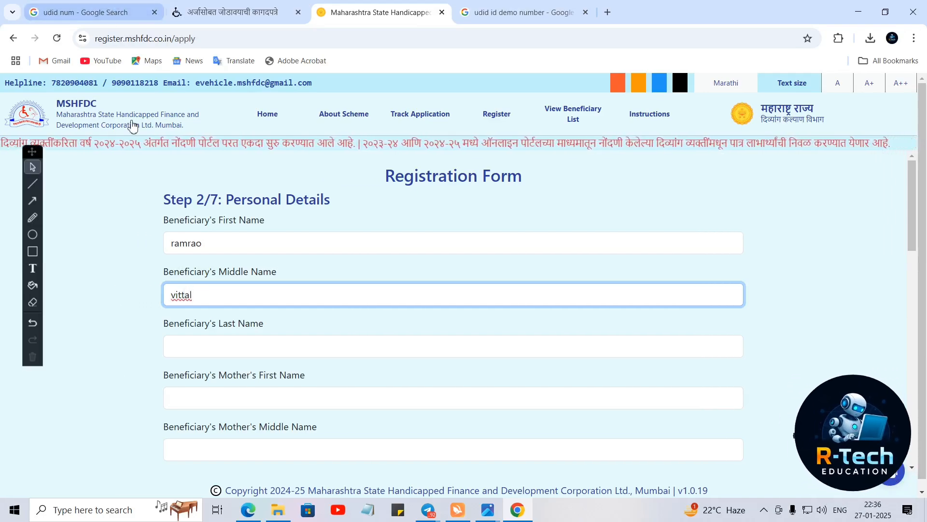
left_click(201, 346)
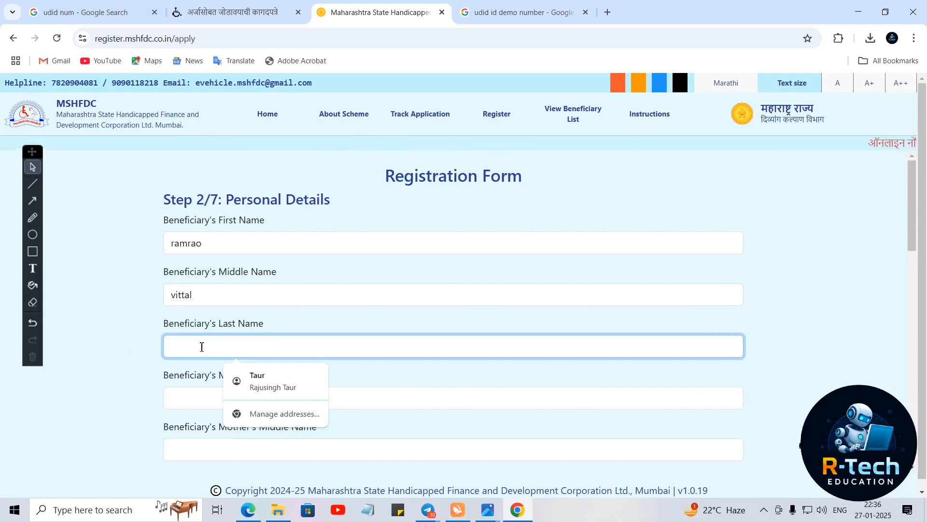
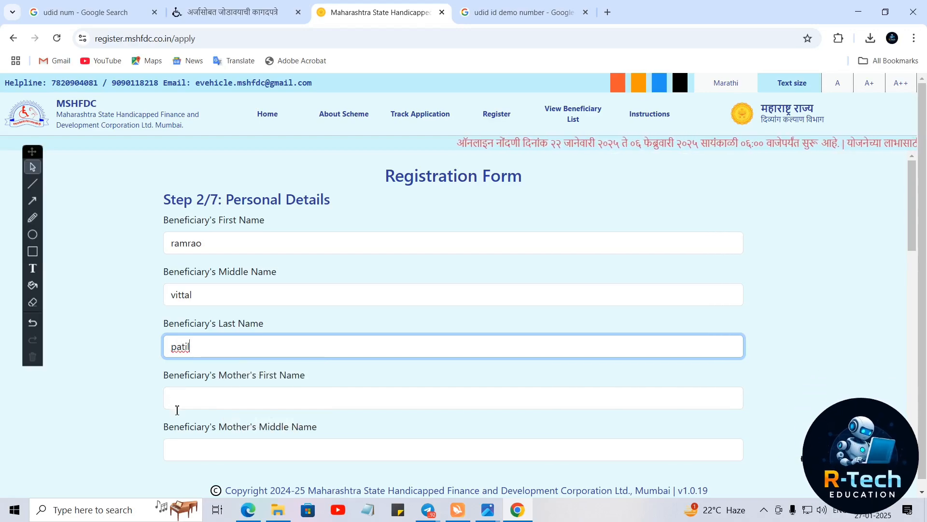
- Enter the mother's first name and middle name, removing the trailing space
left_click(206, 401)
scroll(163, 375, "down", 2)
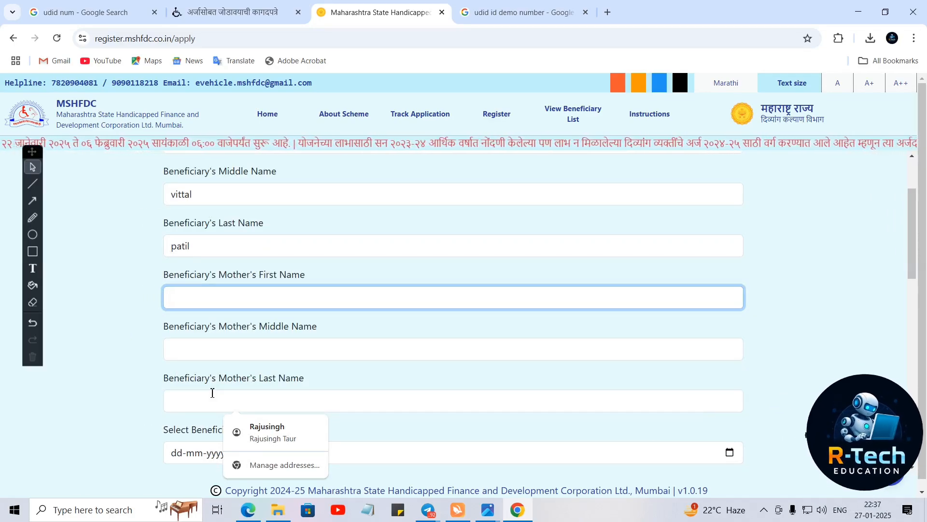
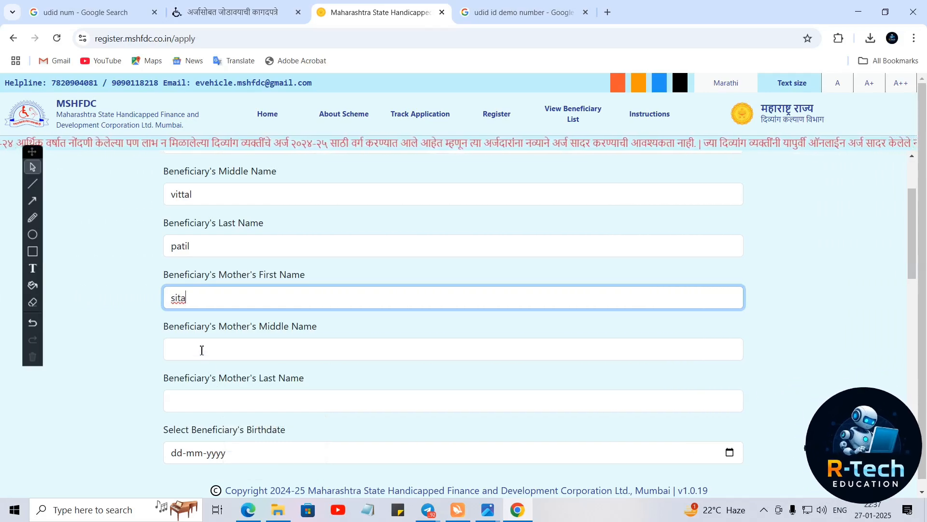
left_click(202, 350)
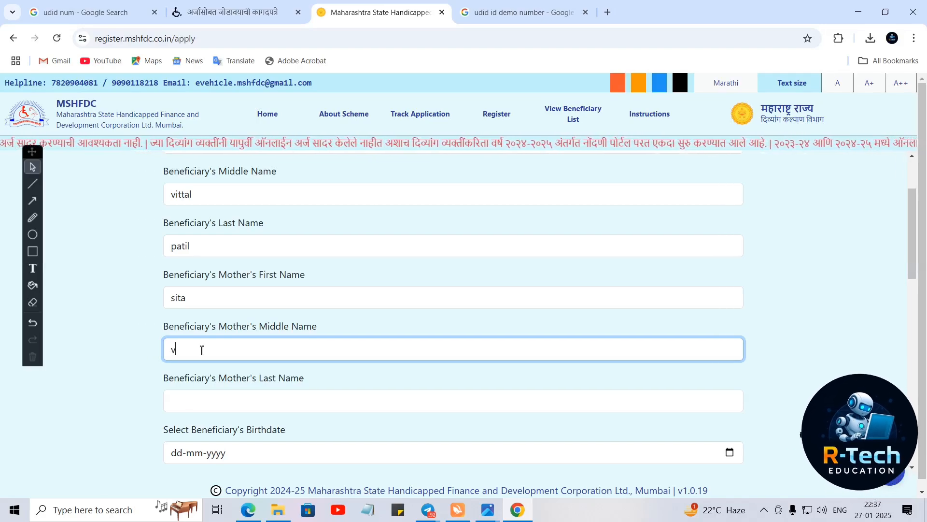
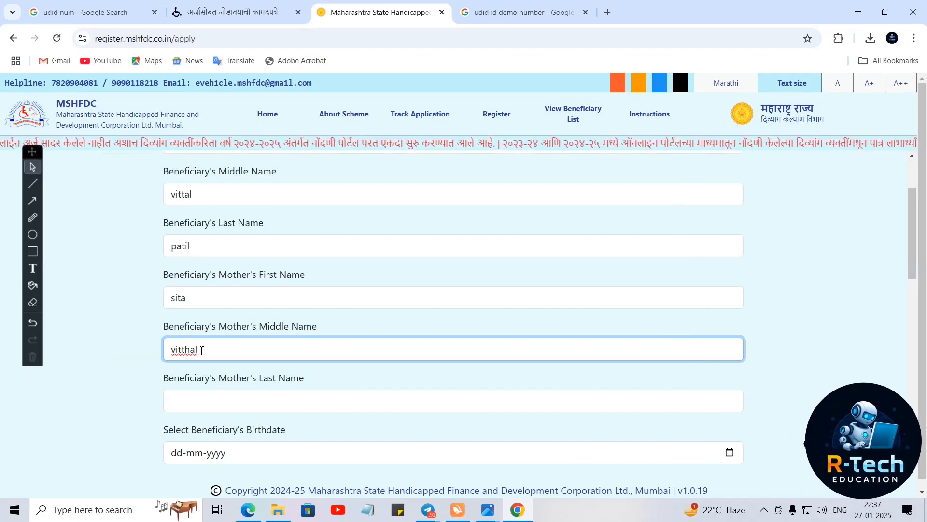
- Check the mother's middle name, then start entering her last name
scroll(198, 328, "up", 2)
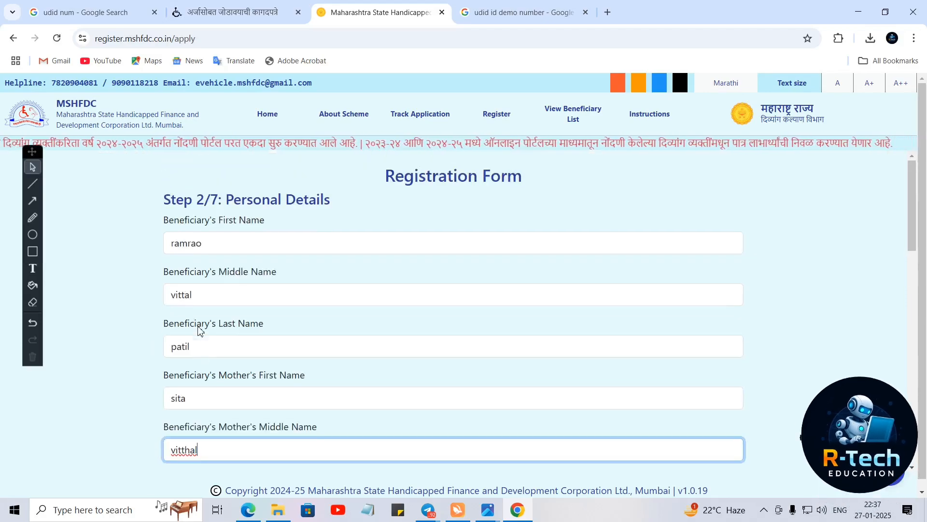
scroll(199, 328, "down", 2)
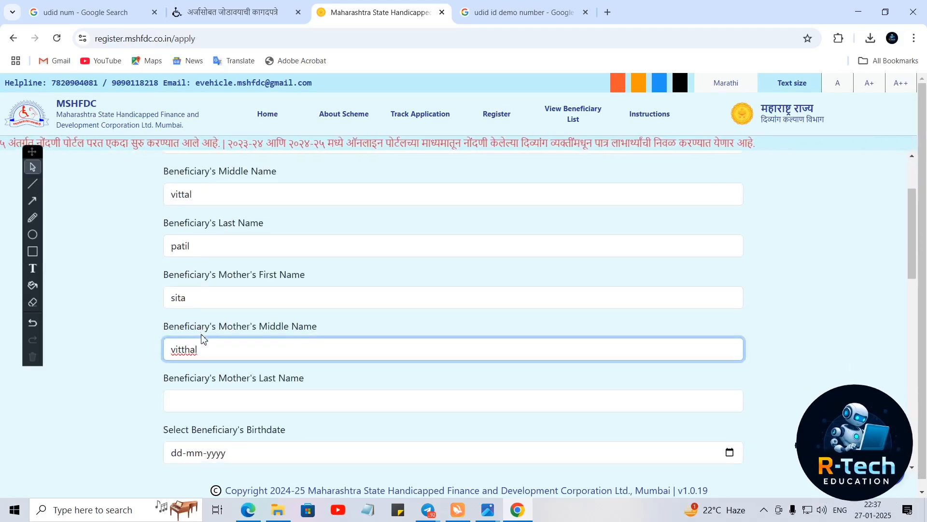
scroll(203, 338, "up", 2)
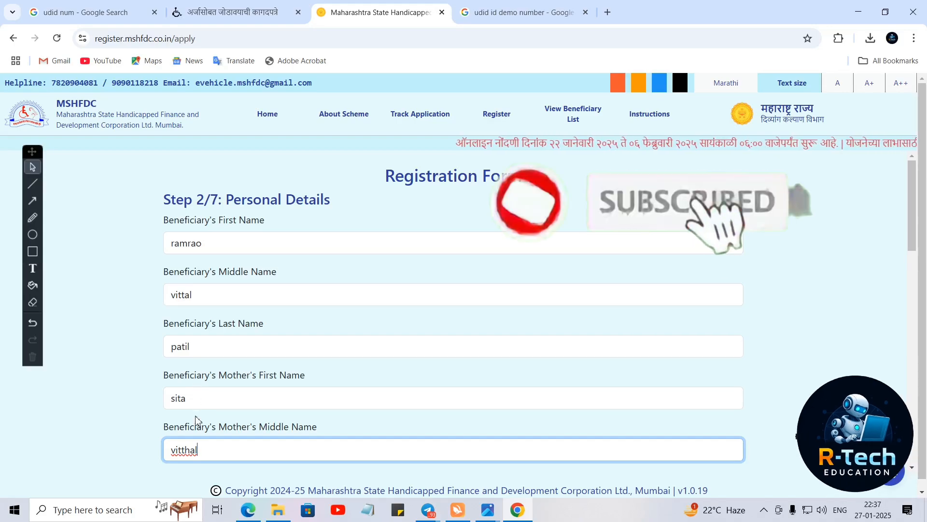
scroll(200, 443, "down", 2)
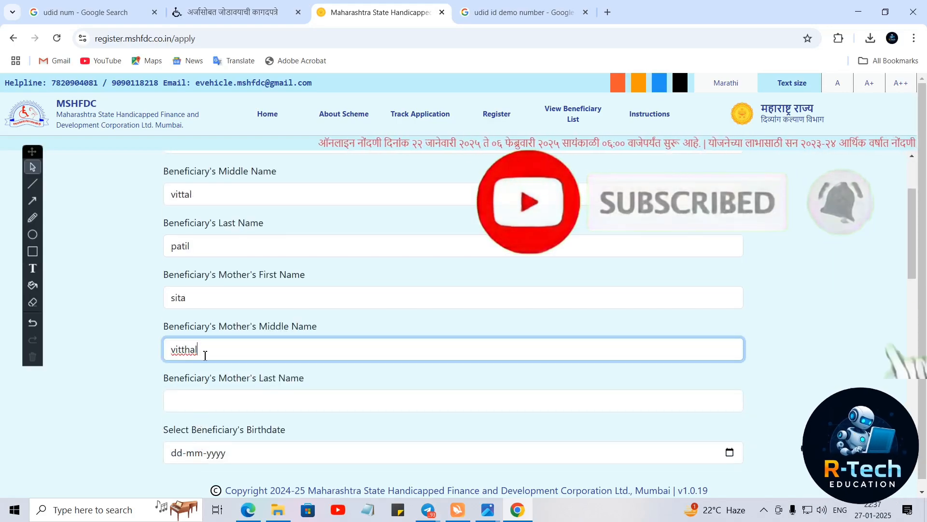
double_click(174, 354)
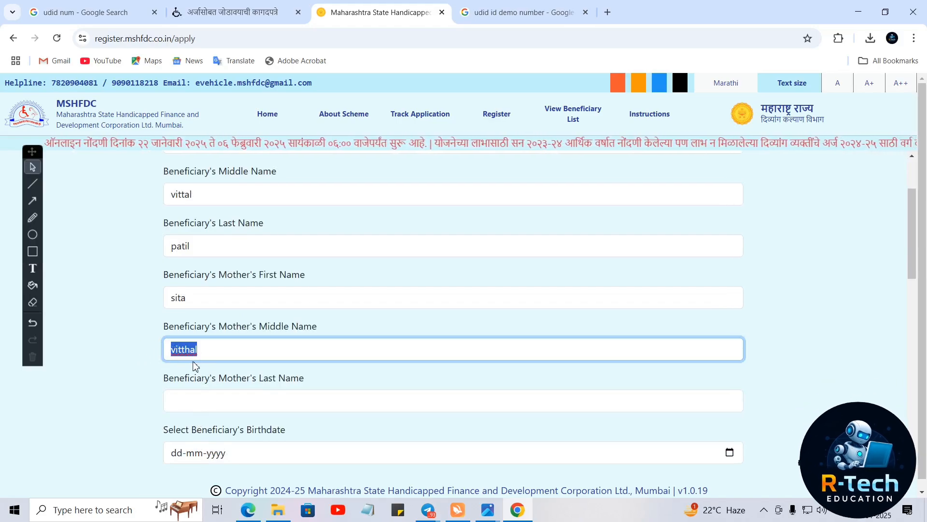
left_click(204, 356)
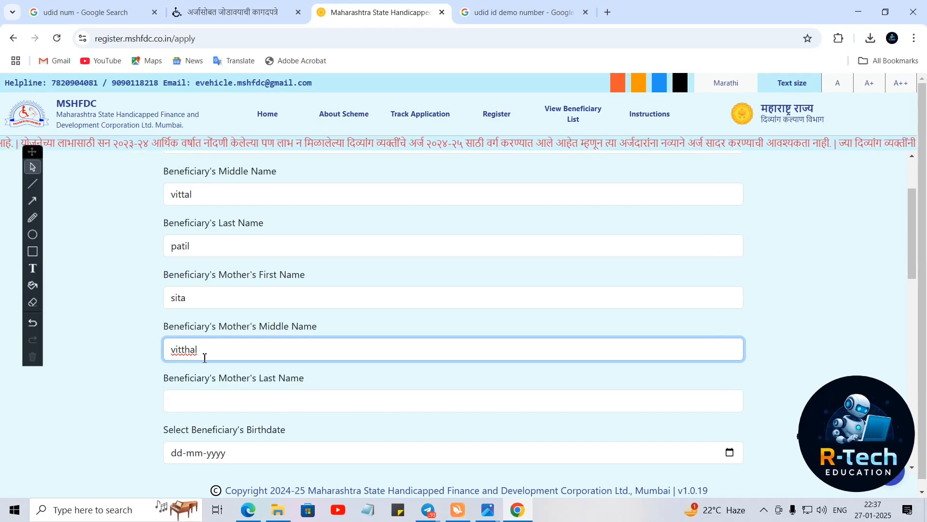
left_click(214, 404)
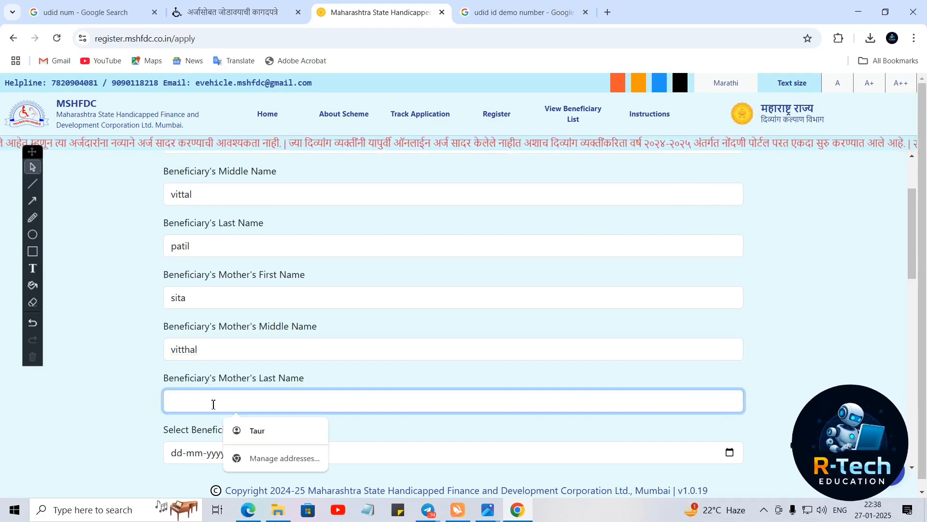
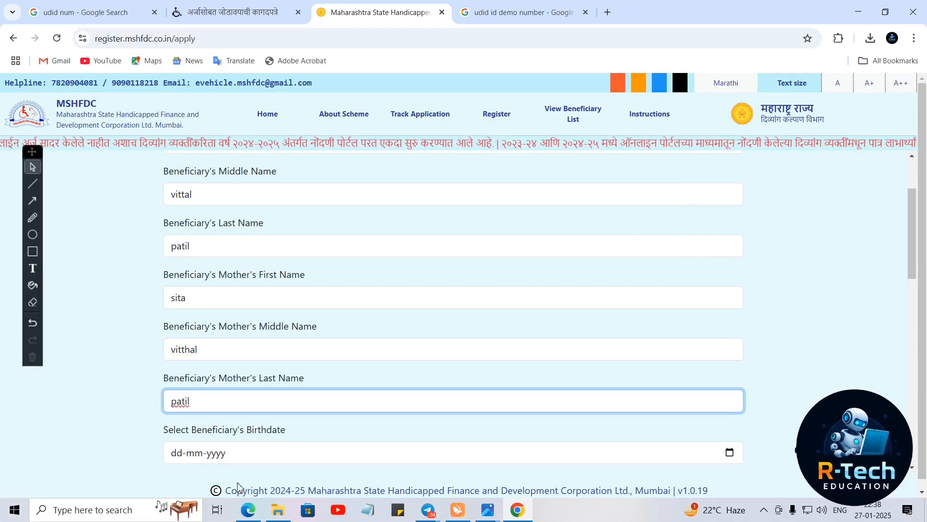
- Finish the mother's last name and open the Birthdate picker's year view for 01-01-1991
scroll(231, 439, "down", 2)
left_click(216, 358)
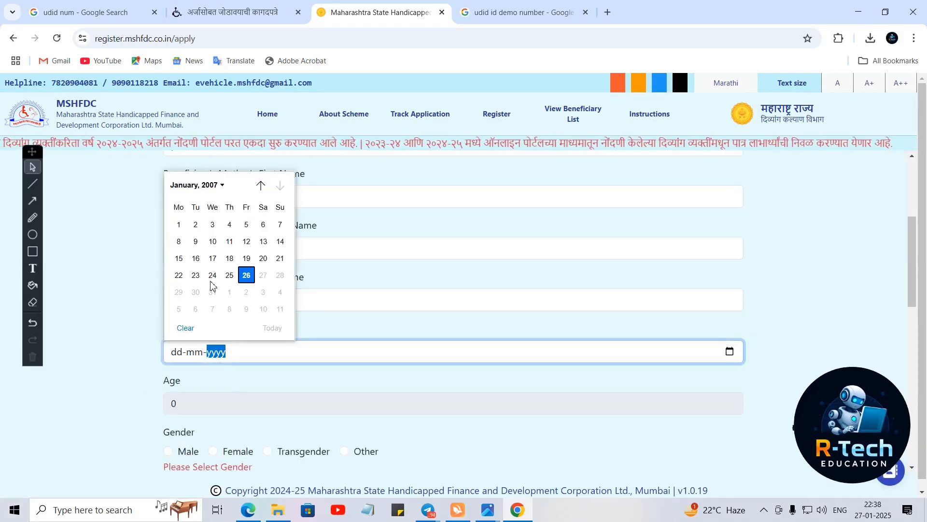
left_click(207, 187)
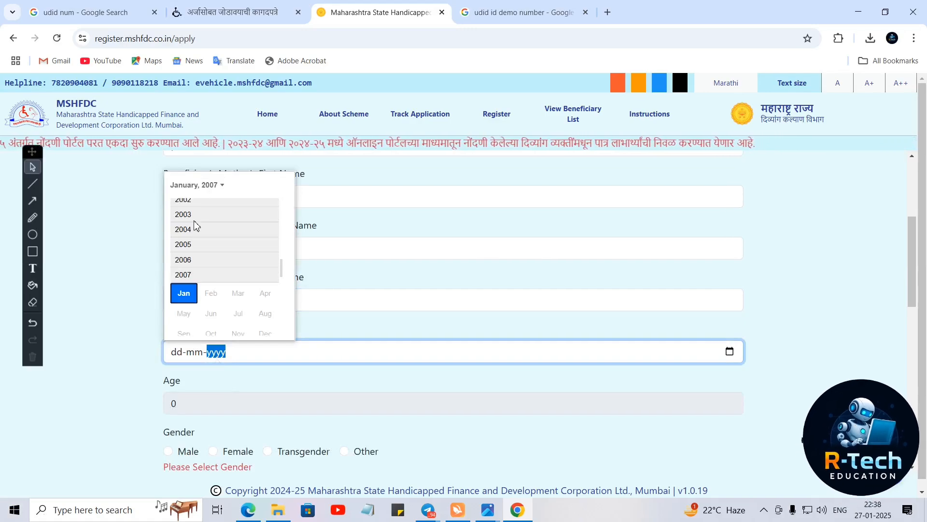
scroll(194, 225, "up", 3)
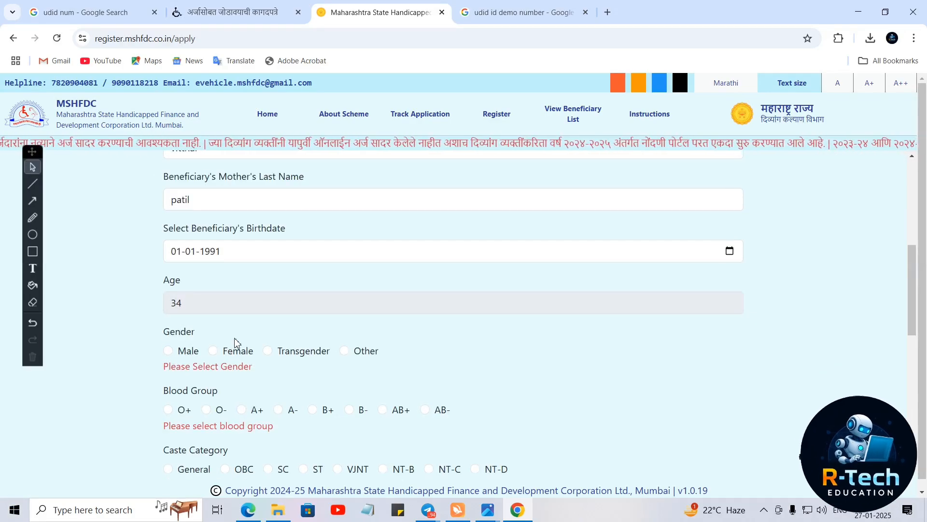
- Set the gender to Male and the blood group to A-
left_click(213, 352)
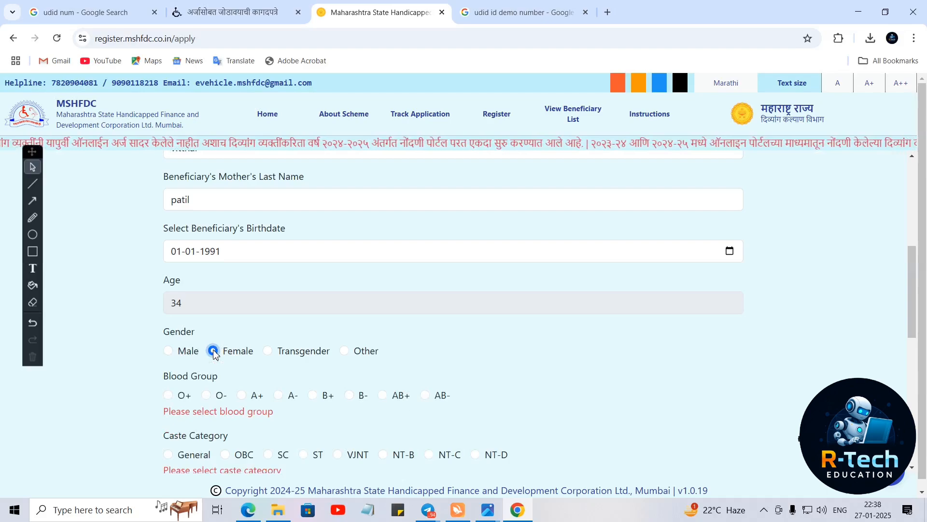
left_click(169, 351)
scroll(252, 383, "down", 1)
scroll(252, 384, "down", 2)
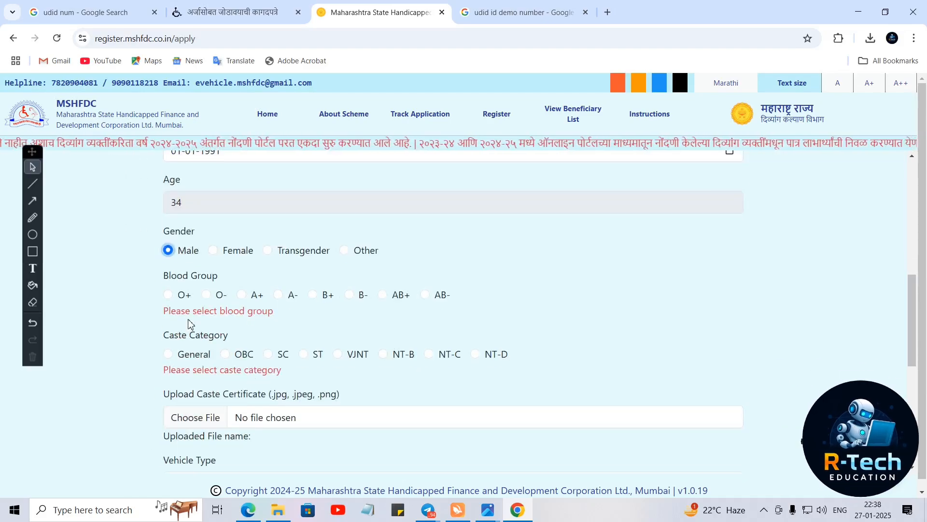
left_click(278, 295)
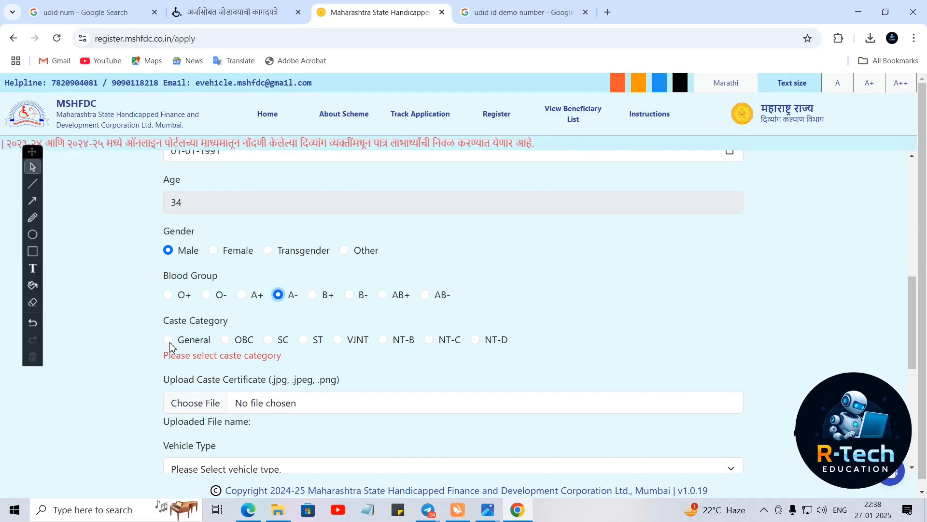
- Try each caste category option from General to NT-D, leaving OBC selected
left_click(169, 341)
left_click(227, 341)
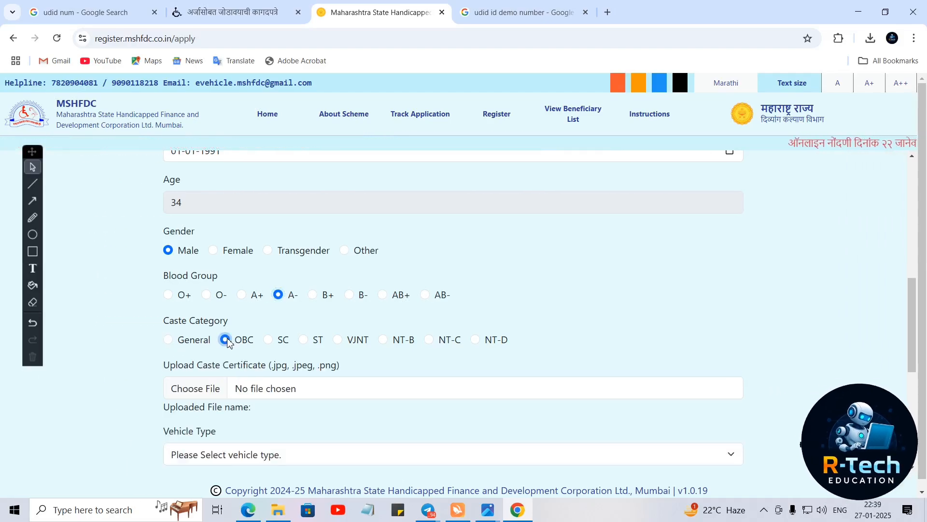
left_click(273, 341)
left_click(311, 341)
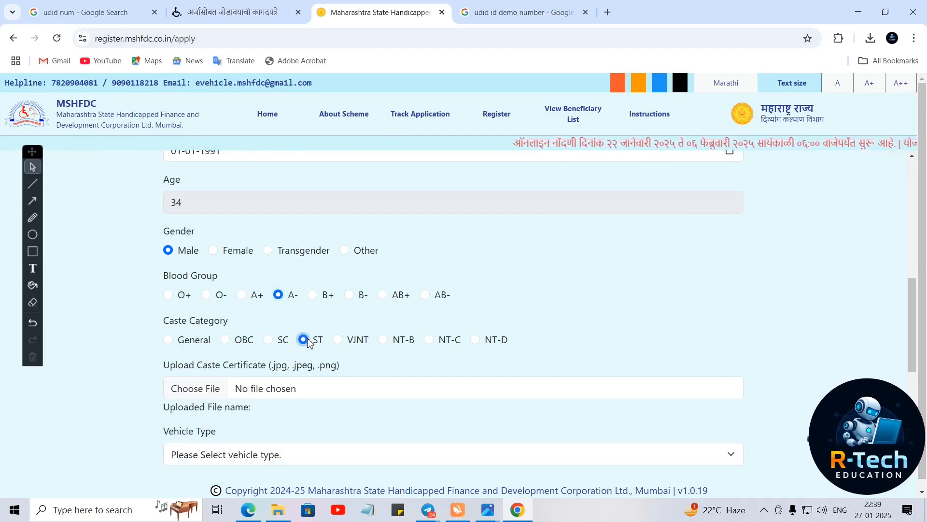
left_click(337, 341)
left_click(384, 342)
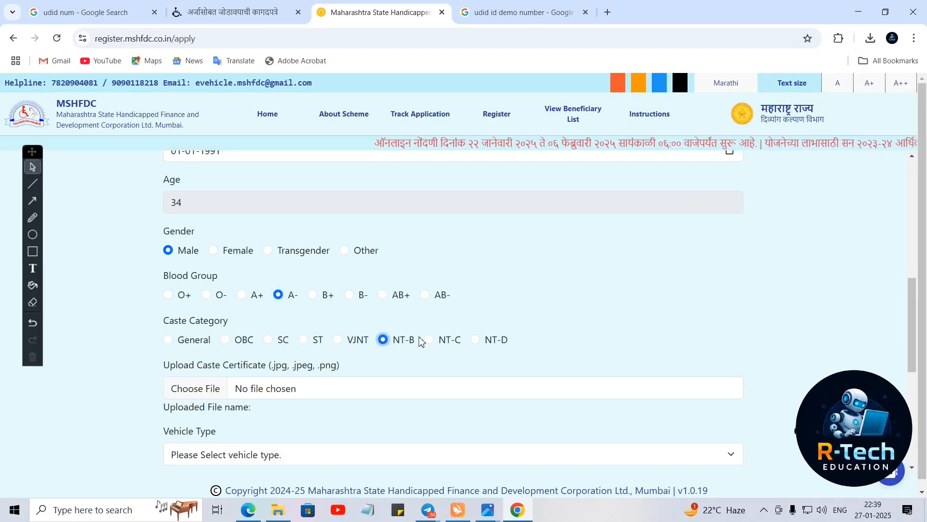
left_click(431, 341)
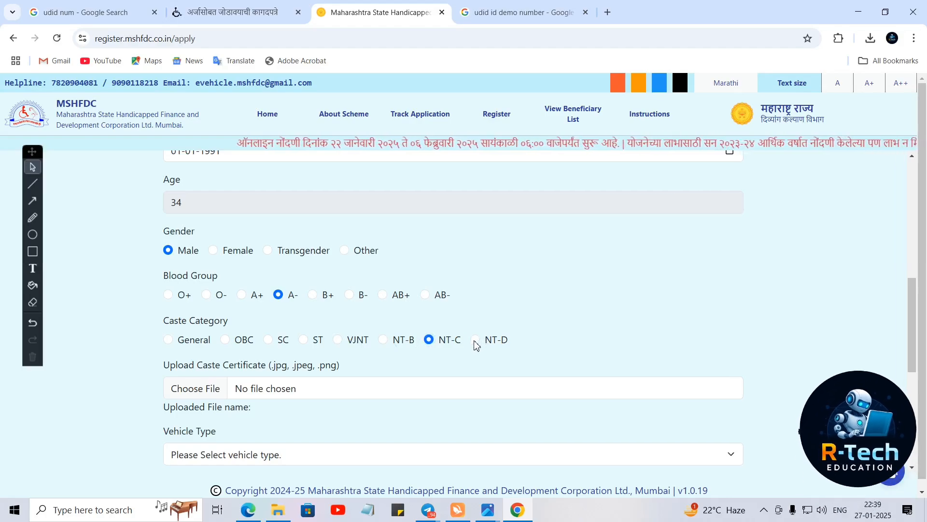
left_click(474, 340)
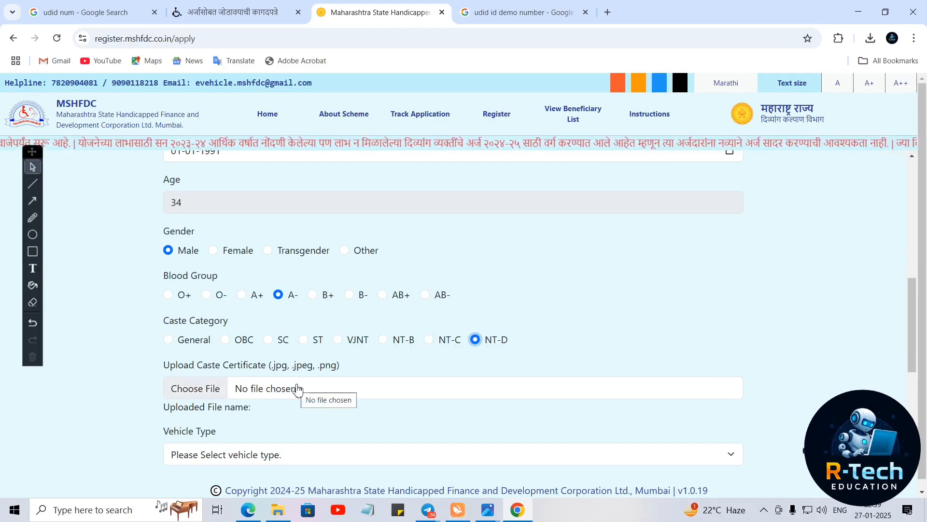
left_click(226, 342)
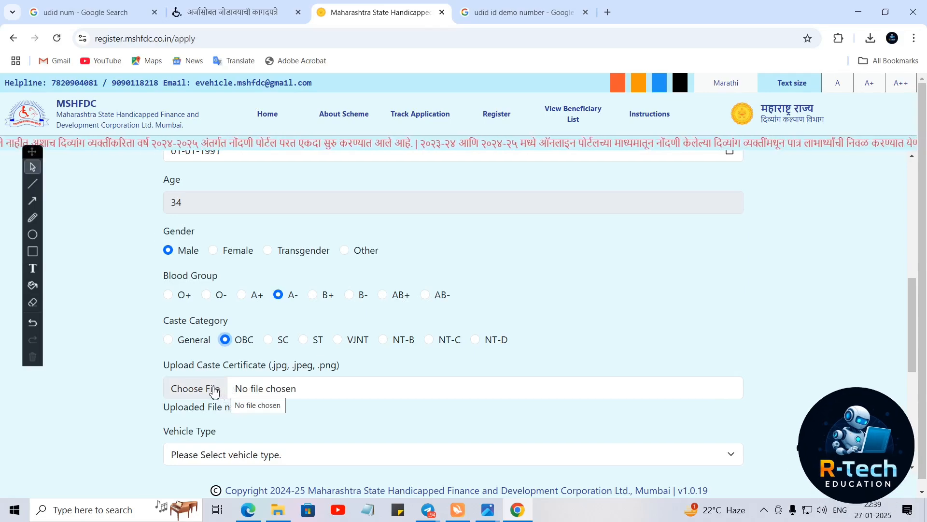
- Set caste to General and vehicle type to 'E Cart for Fruits & Vegetables Vending'
left_click(167, 340)
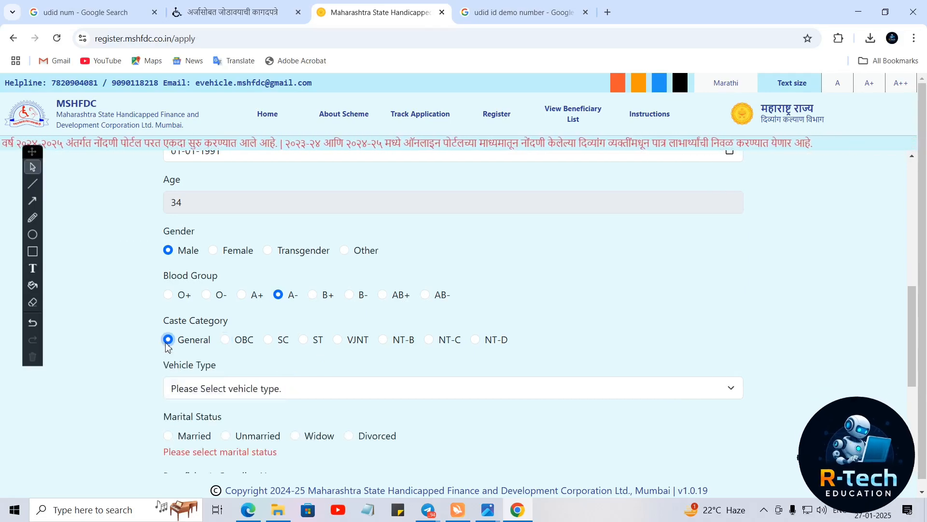
scroll(235, 381, "down", 4)
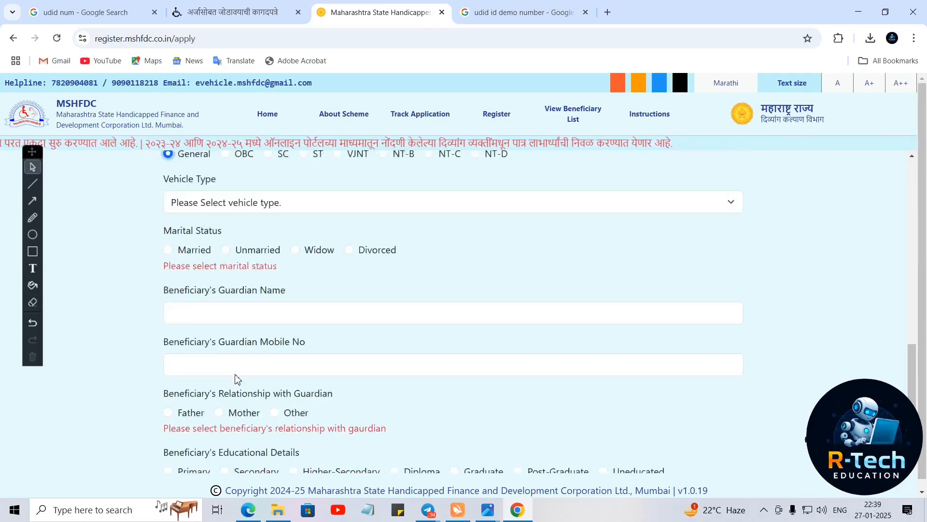
scroll(234, 379, "up", 2)
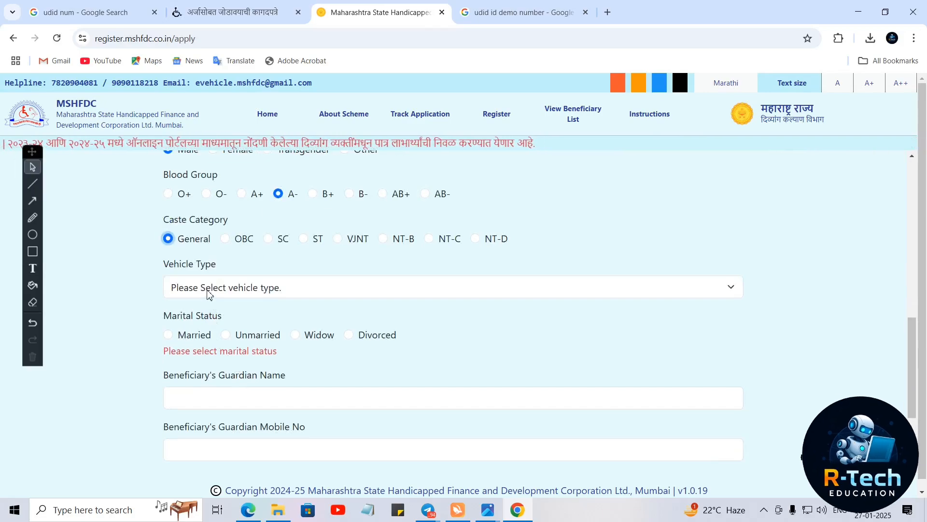
left_click(209, 288)
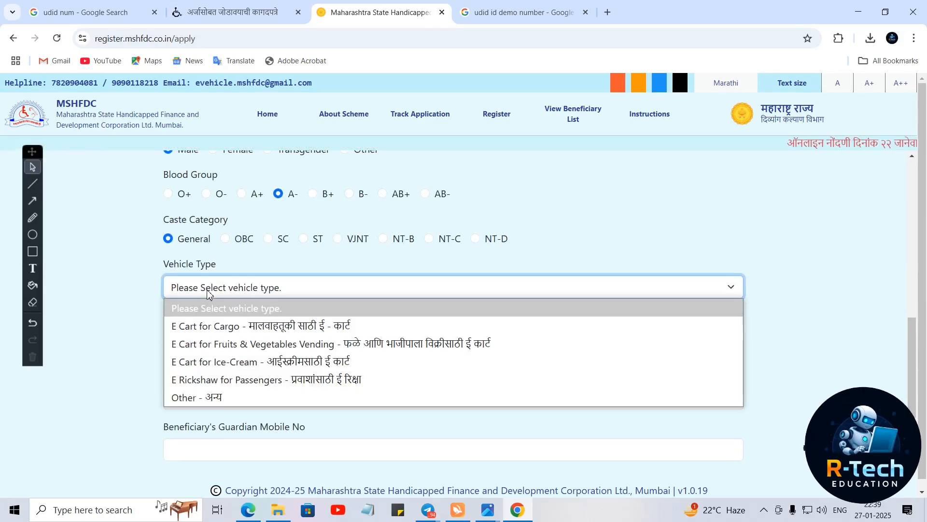
left_click(168, 239)
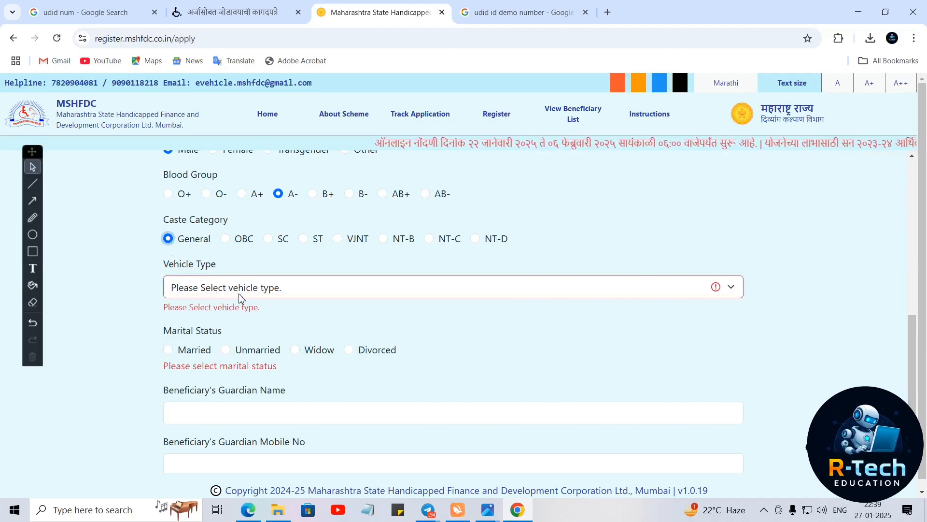
left_click(218, 289)
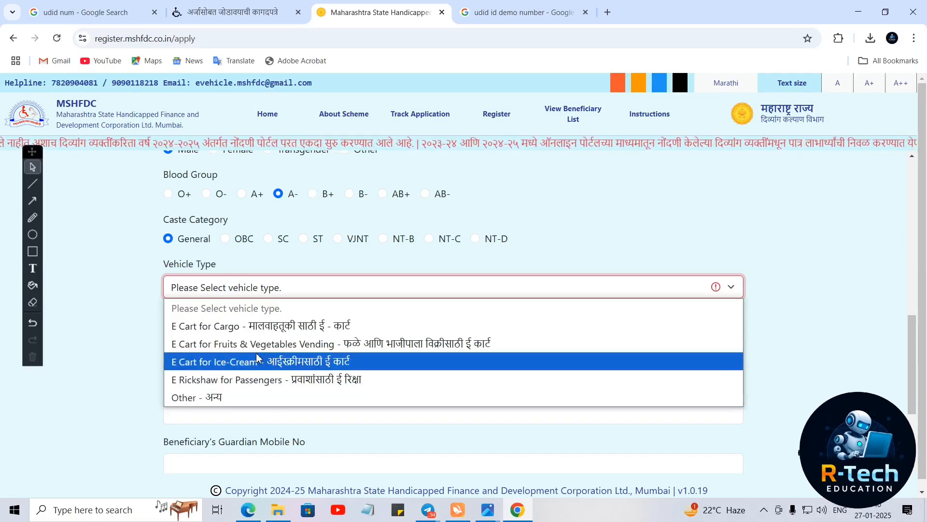
left_click(319, 343)
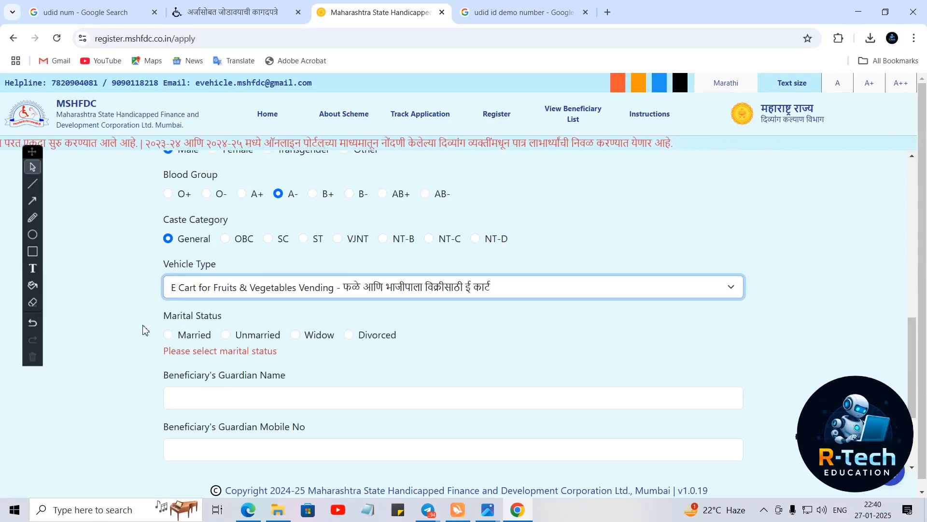
scroll(145, 331, "down", 2)
scroll(150, 336, "up", 2)
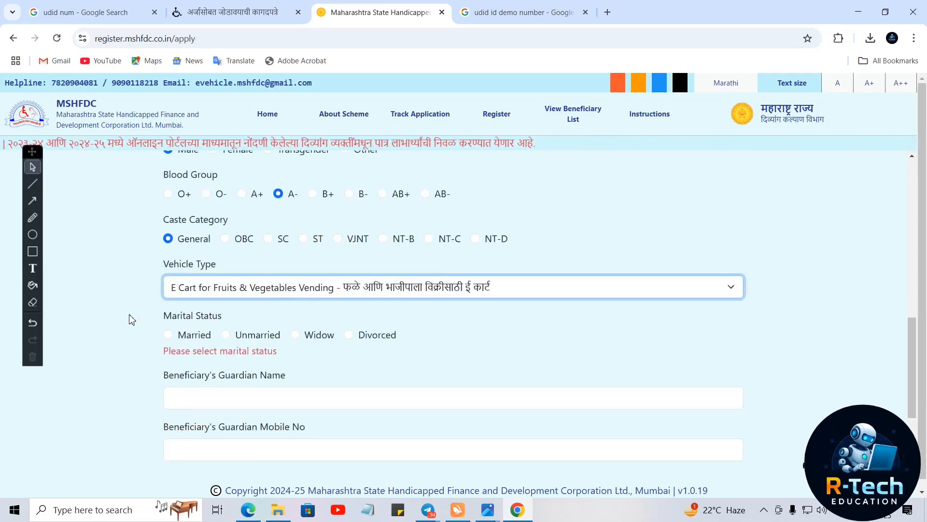
- Cycle through Married, Widow and Divorced, settling marital status on Unmarried
left_click(170, 335)
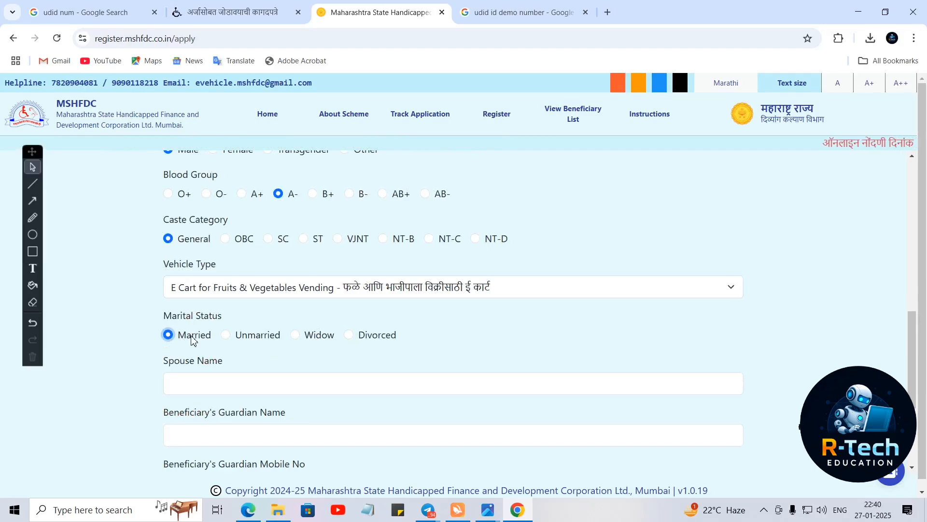
left_click(231, 336)
left_click(298, 336)
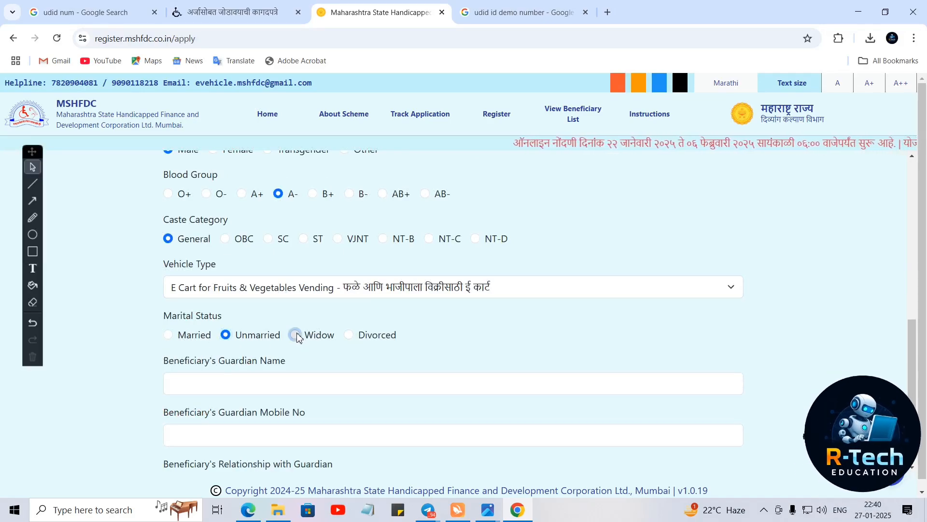
left_click(350, 336)
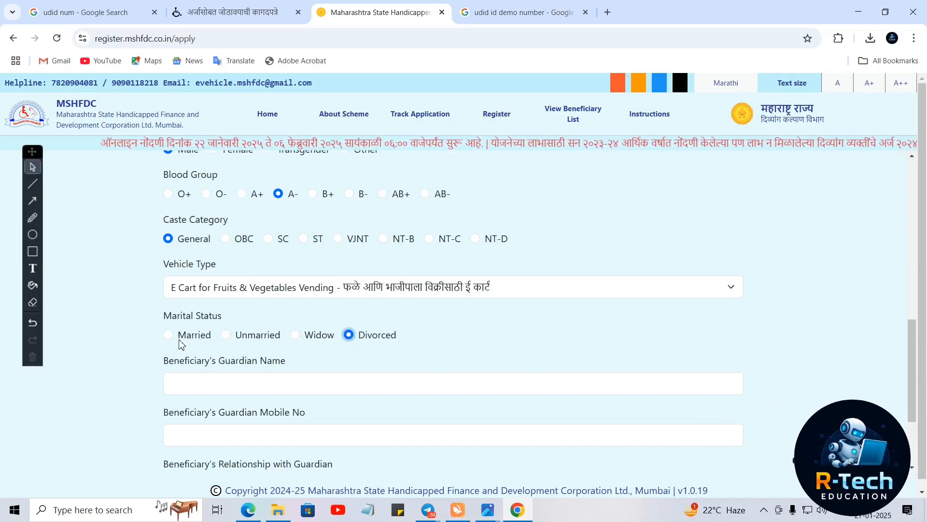
left_click(230, 334)
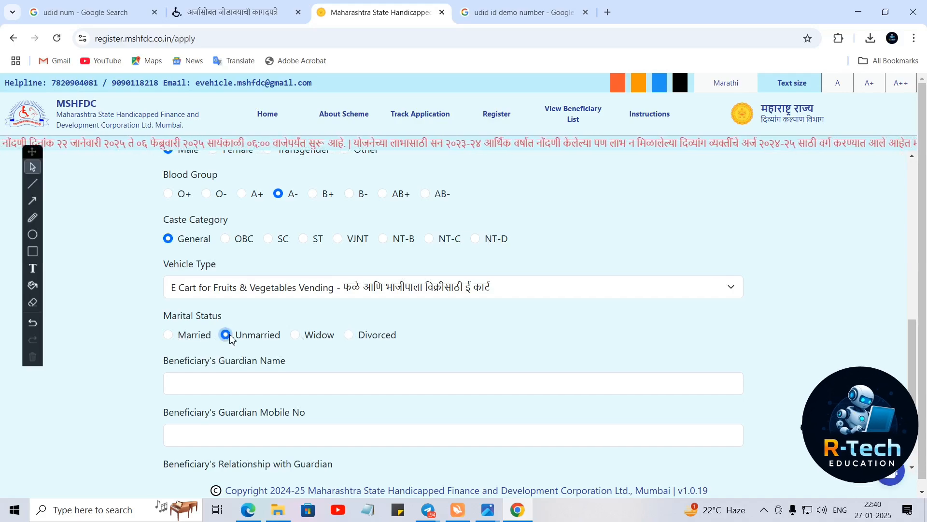
scroll(246, 355, "up", 6)
scroll(246, 355, "up", 4)
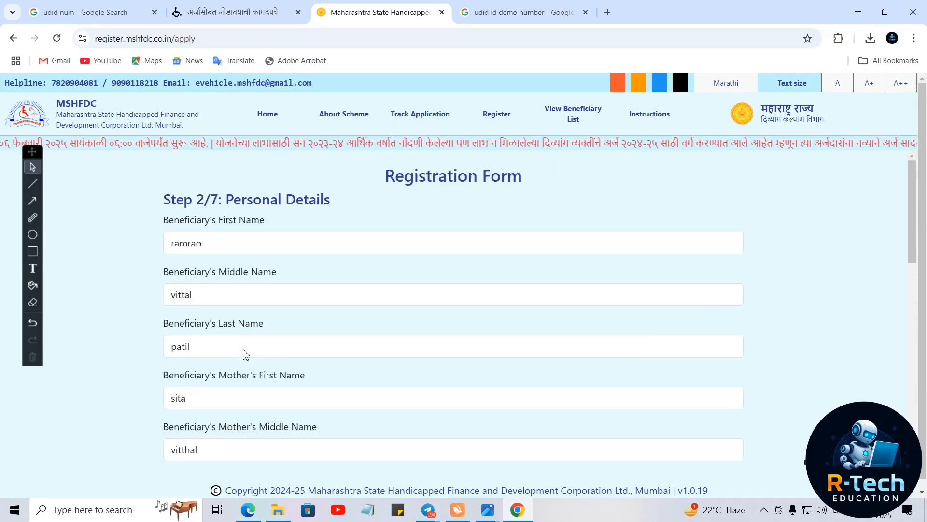
scroll(245, 350, "down", 12)
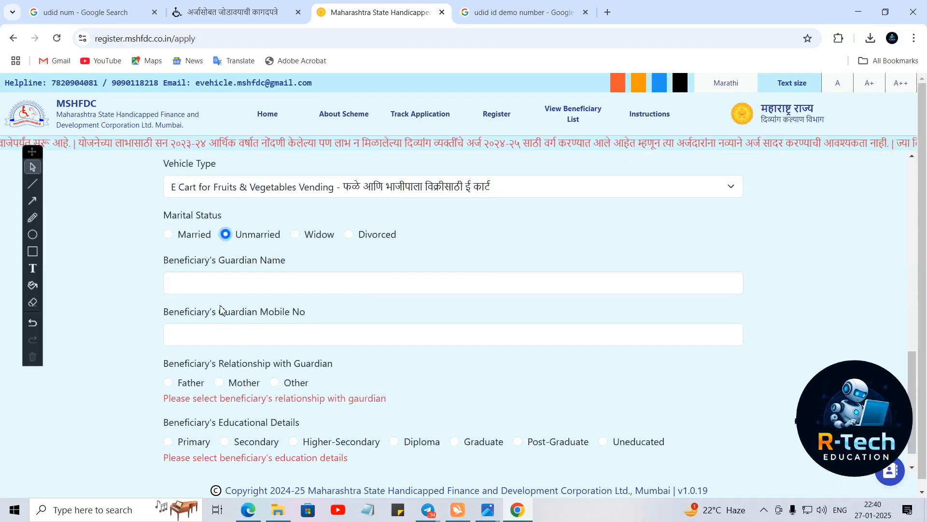
- Enter the guardian's name and the guardian's mobile number
left_click(197, 287)
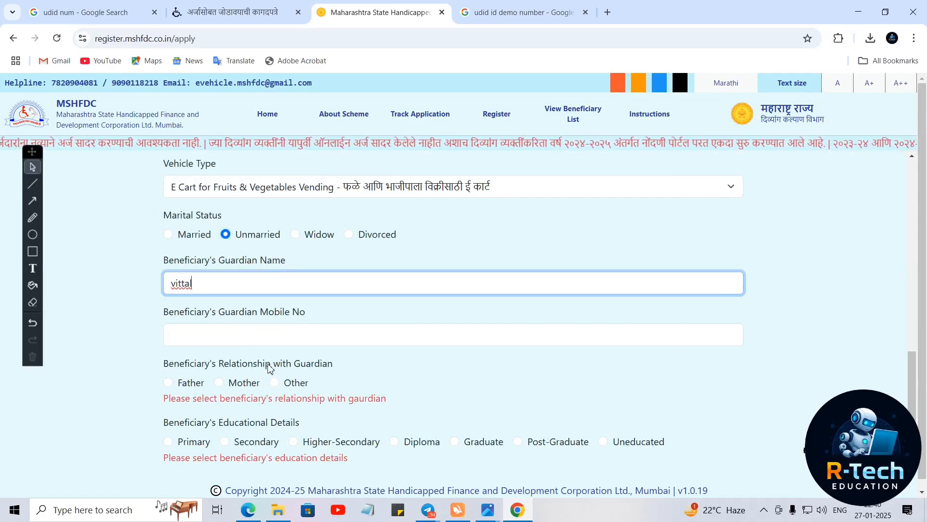
left_click(192, 331)
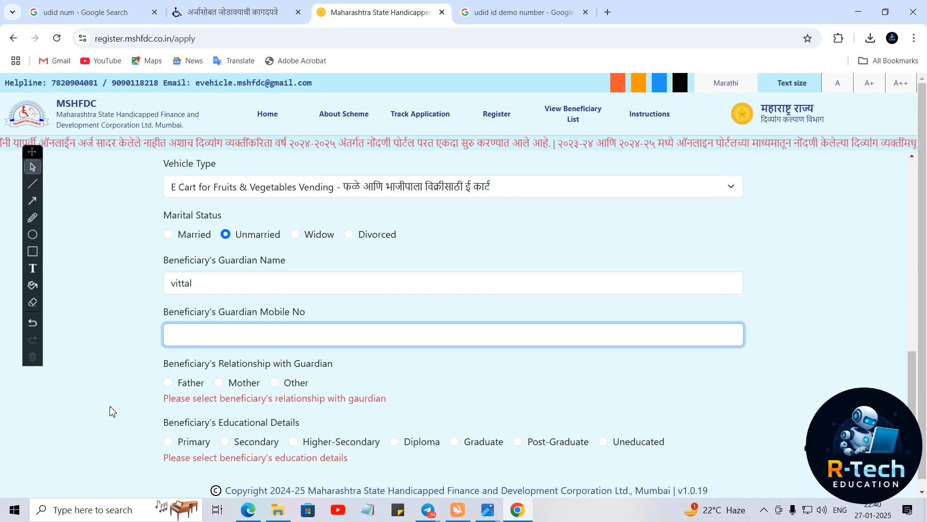
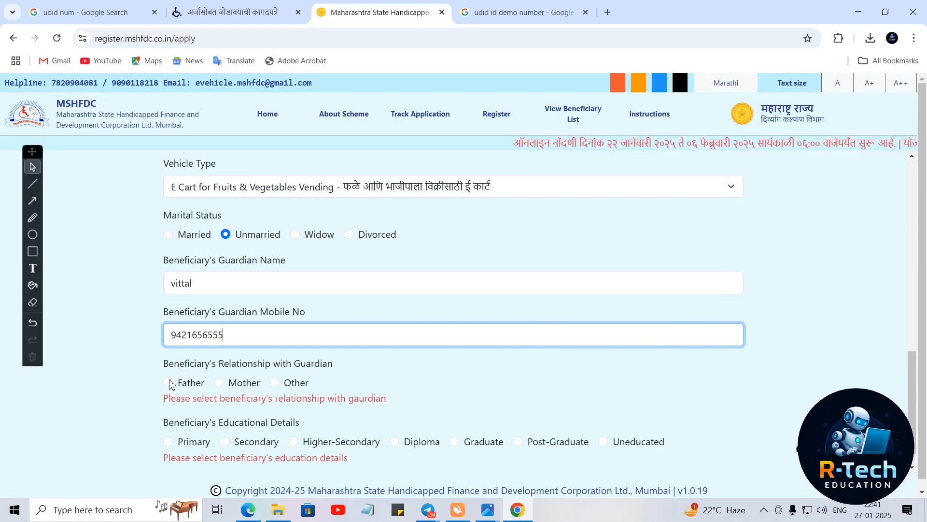
- Set the relationship with guardian to Father
left_click(170, 383)
left_click(224, 385)
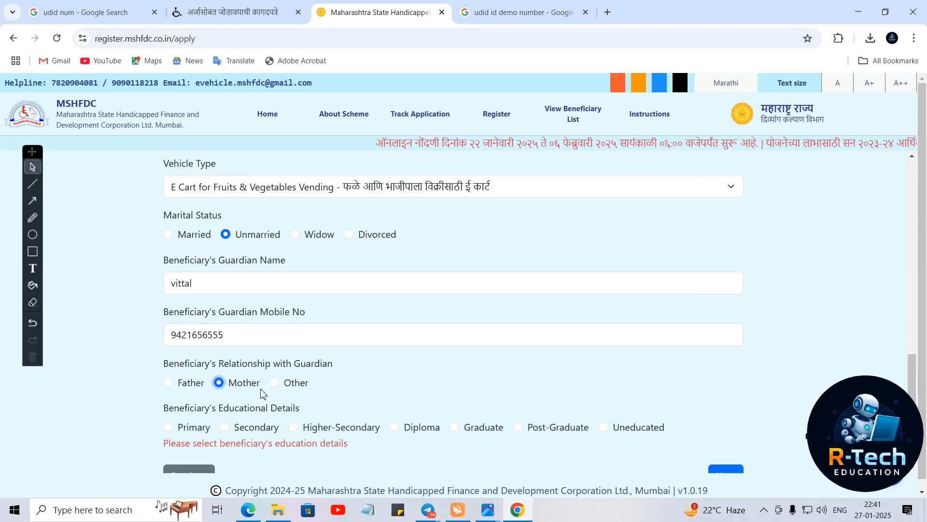
left_click(277, 384)
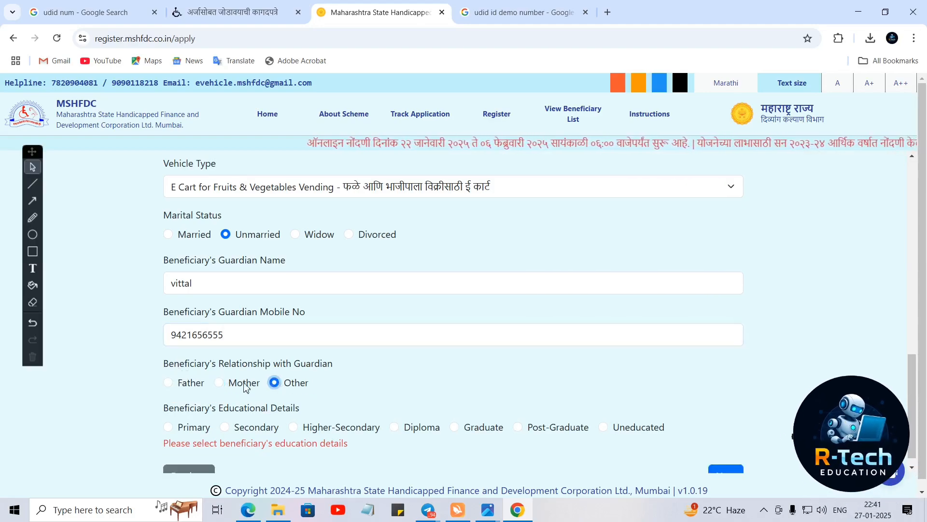
left_click(174, 384)
- Choose Higher-Secondary as the beneficiary's educational details
scroll(296, 437, "down", 1)
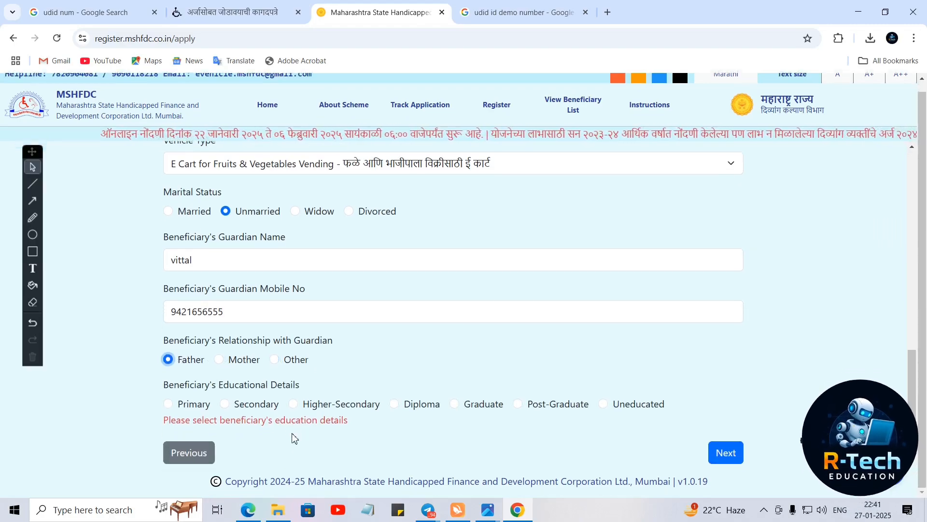
left_click(170, 407)
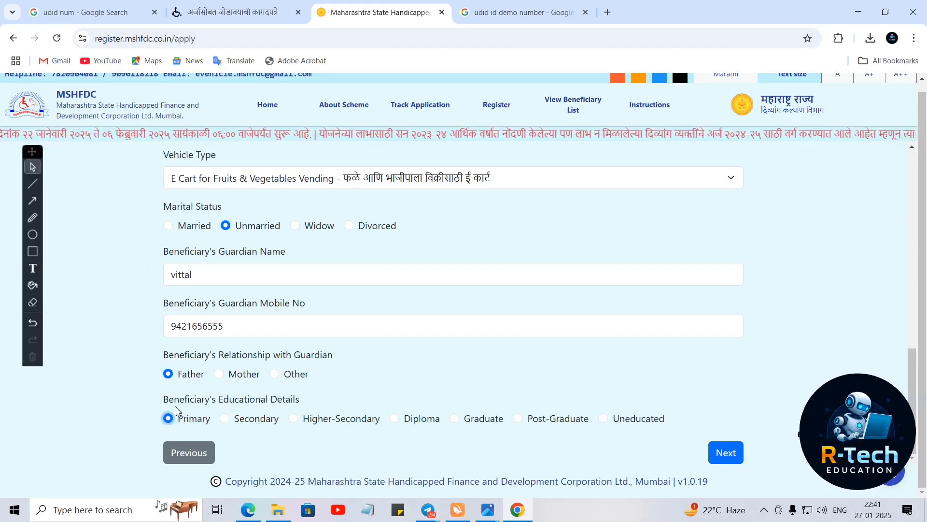
left_click(226, 419)
left_click(293, 419)
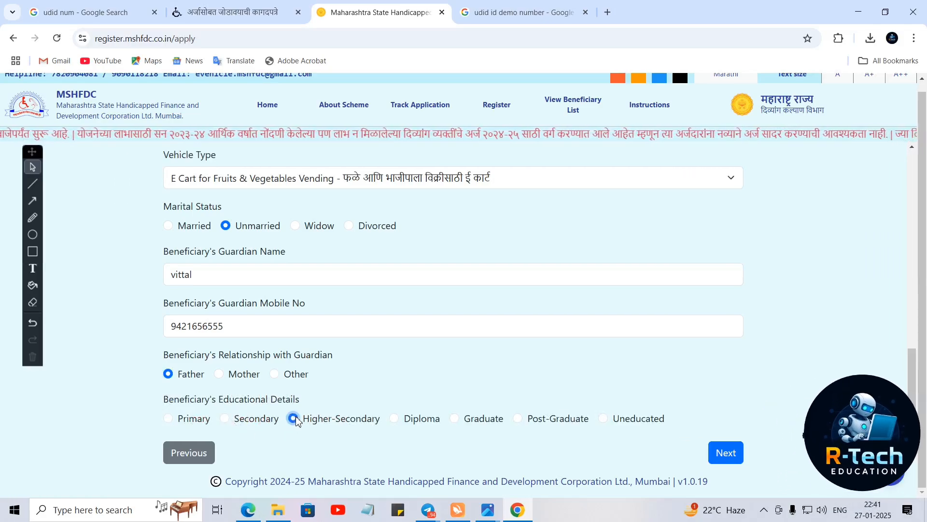
left_click(394, 418)
left_click(454, 419)
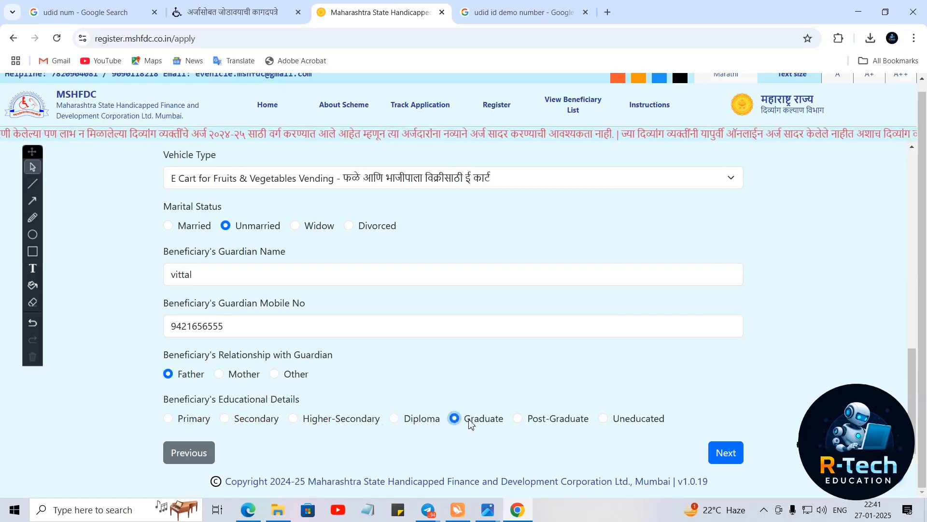
left_click(518, 418)
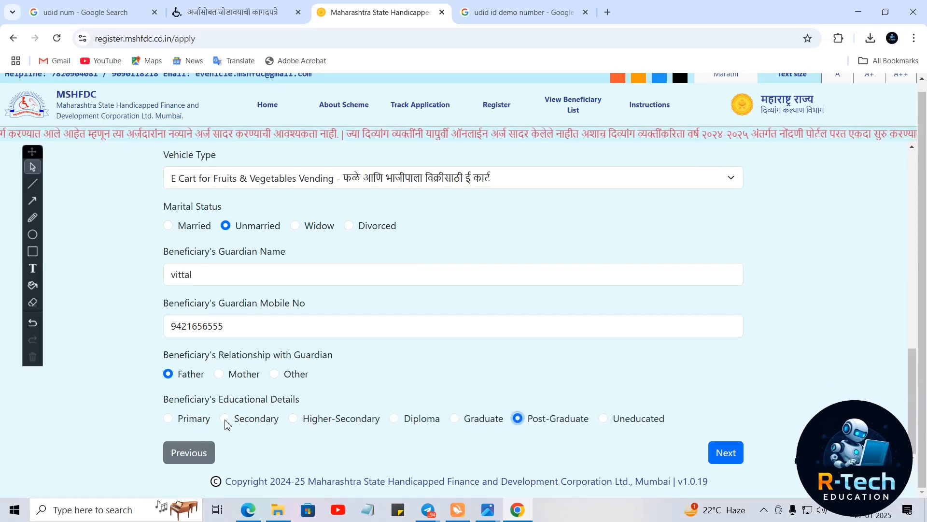
left_click(293, 418)
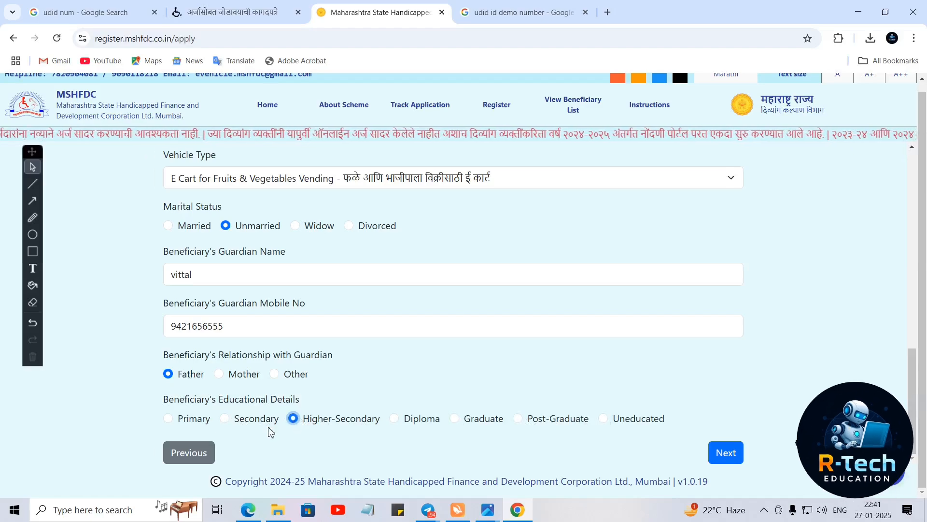
scroll(308, 341, "up", 5)
scroll(308, 340, "up", 6)
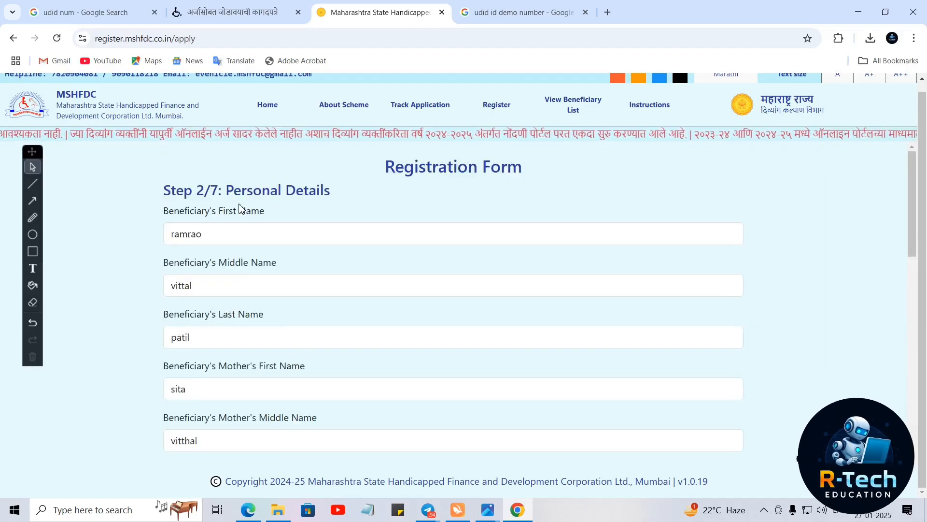
left_click_drag(196, 190, 333, 190)
scroll(476, 284, "down", 11)
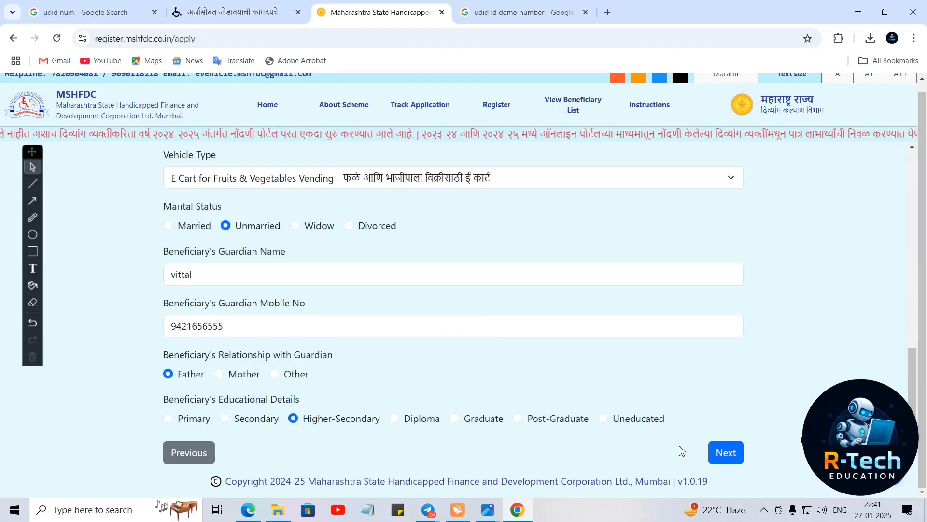
- Move to Step 3/7 Address Details and autofill the correspondence address and pincode
left_click(721, 453)
scroll(373, 331, "up", 5)
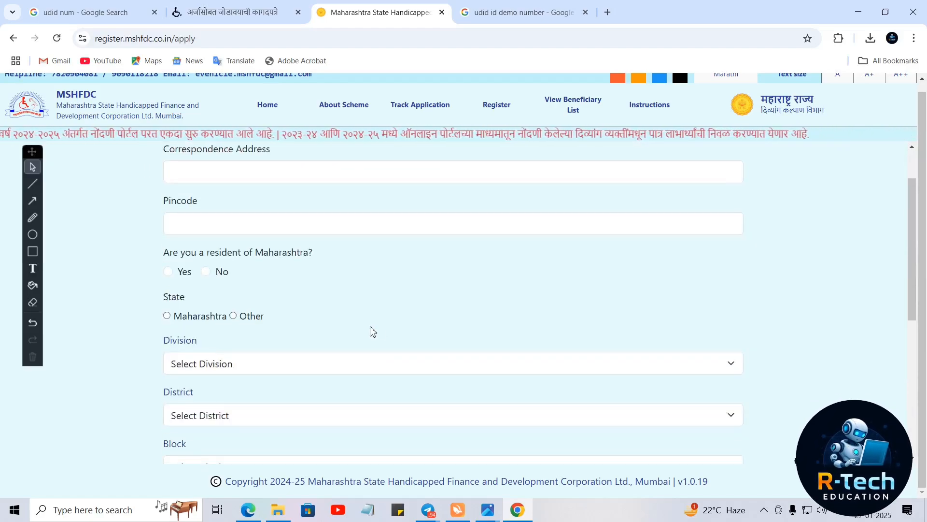
scroll(373, 331, "up", 2)
left_click(205, 238)
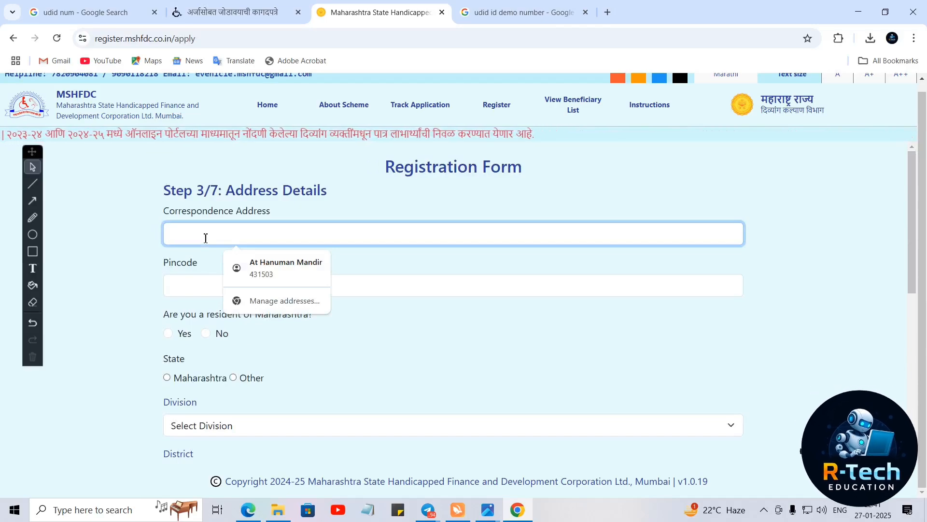
left_click(287, 267)
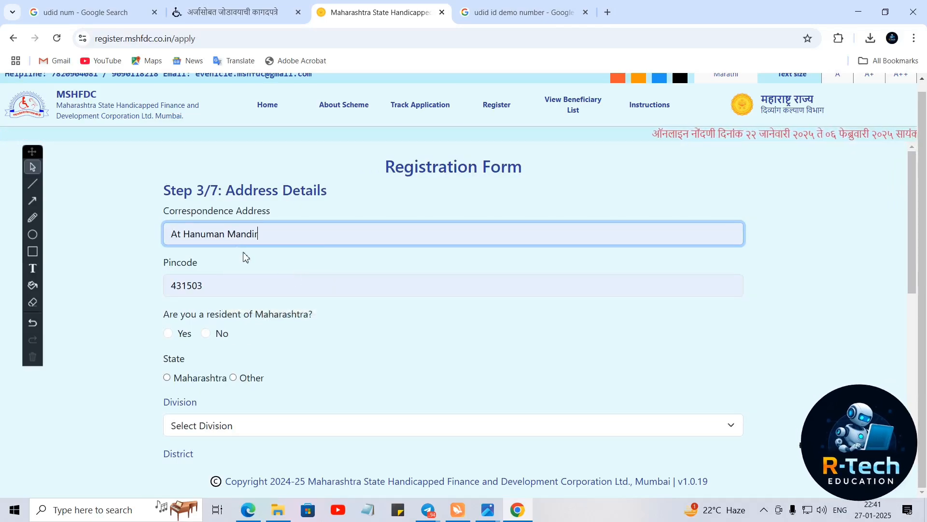
left_click(278, 235)
left_click(130, 291)
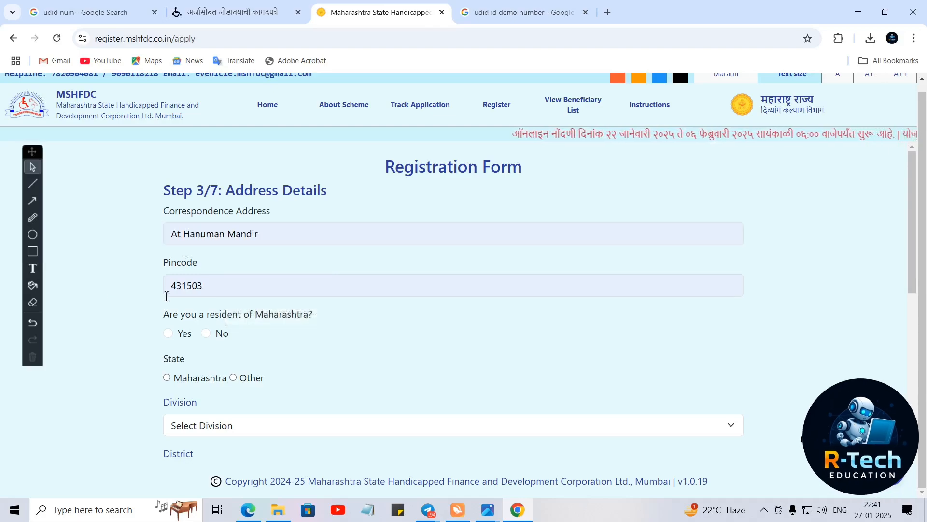
left_click(209, 291)
left_click(147, 335)
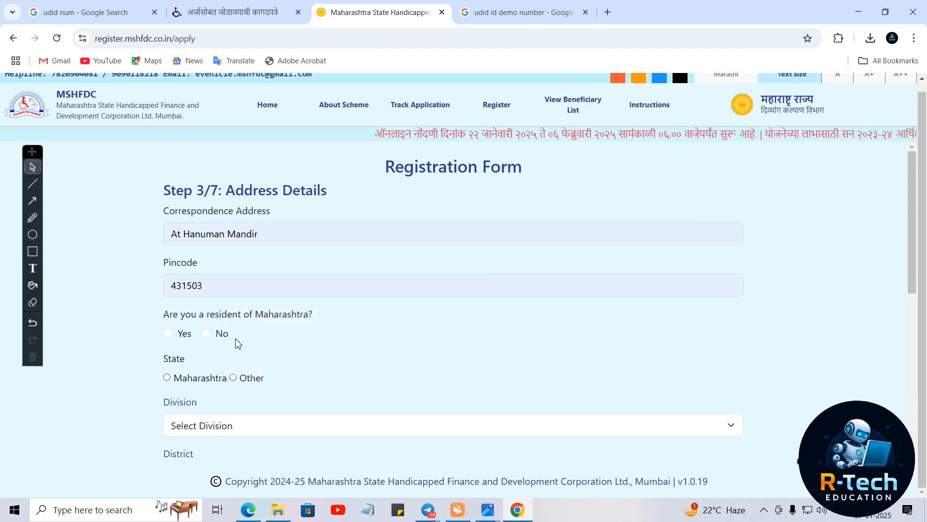
- Answer Yes to being a resident of Maharashtra
left_click(168, 335)
scroll(244, 362, "down", 2)
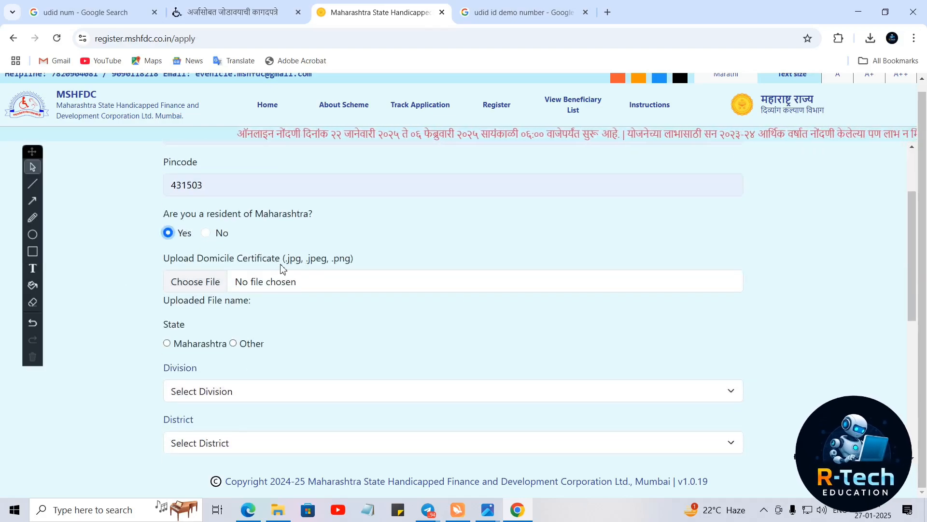
left_click(206, 233)
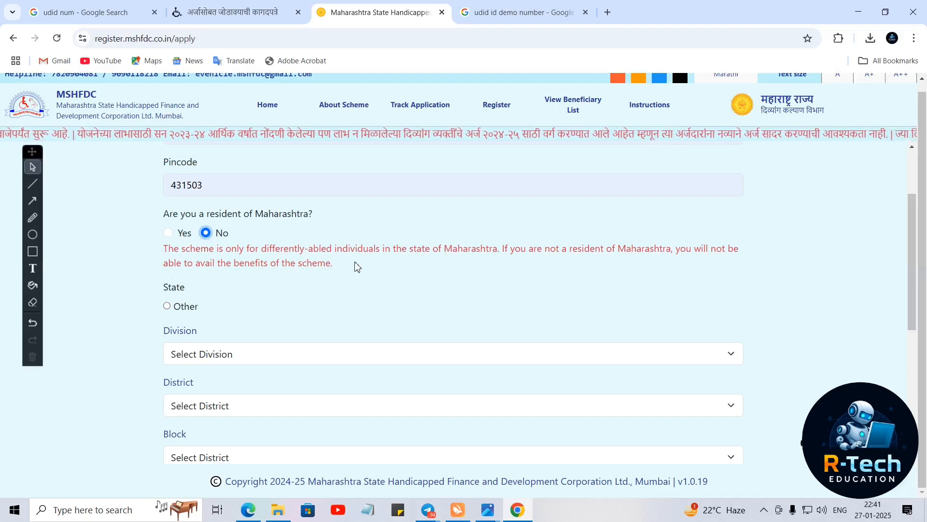
left_click(169, 233)
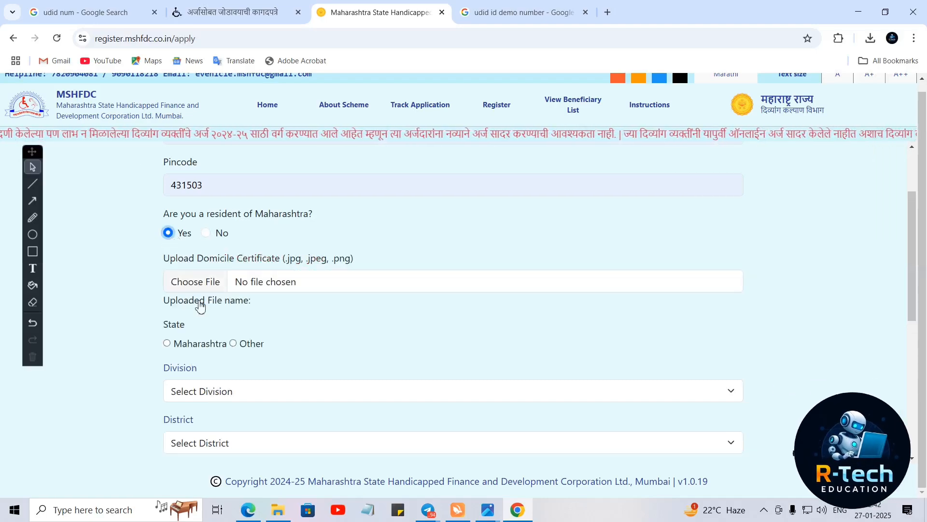
- Upload HD-Laptop-Wallpapers.jpg from A MY DOCS (D:) > HD PC WALLPAPER as the domicile certificate
left_click(208, 286)
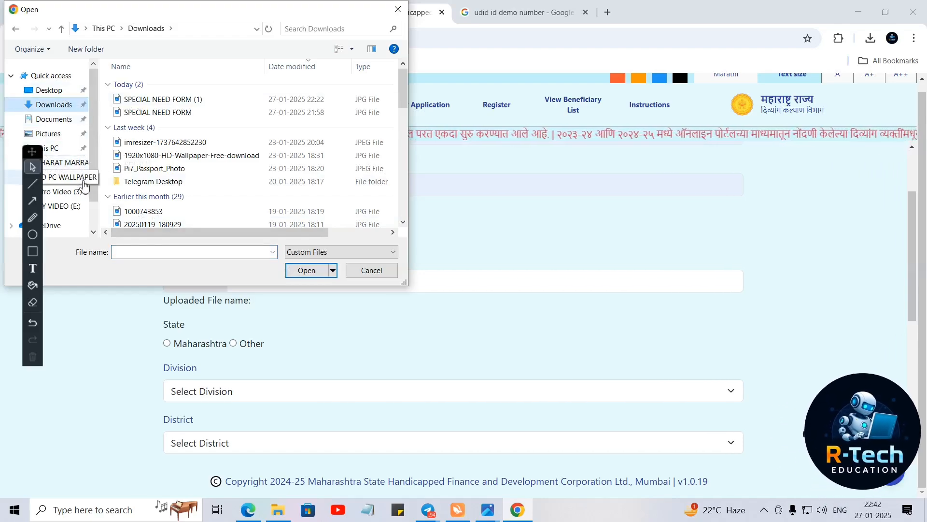
scroll(94, 231, "down", 2)
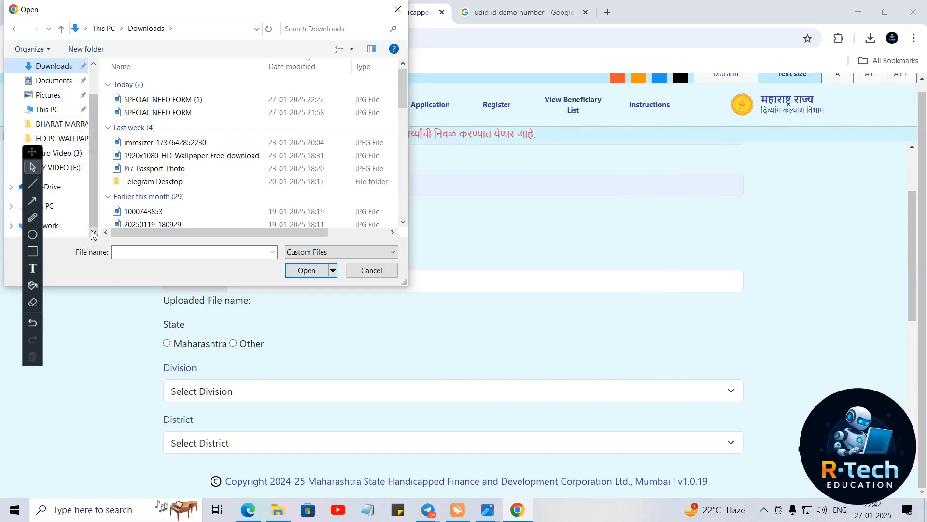
left_click(73, 207)
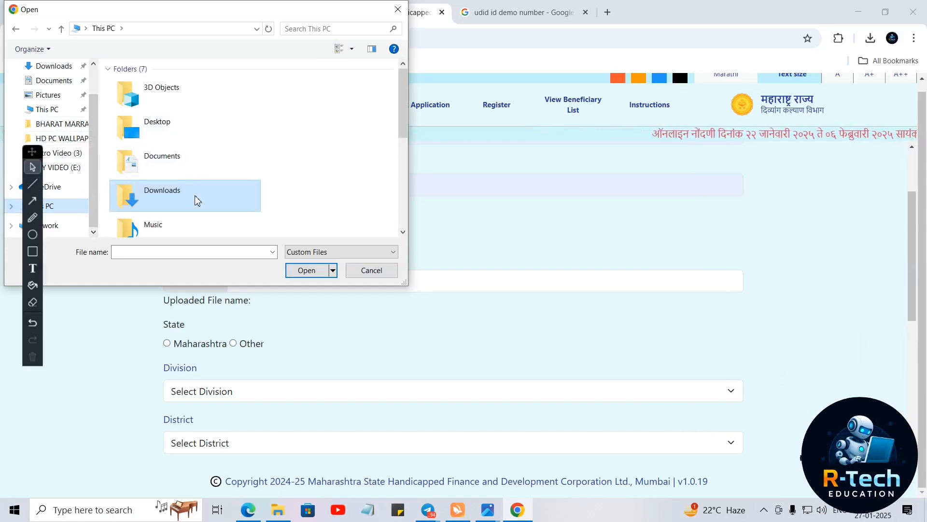
left_click_drag(401, 121, 406, 217)
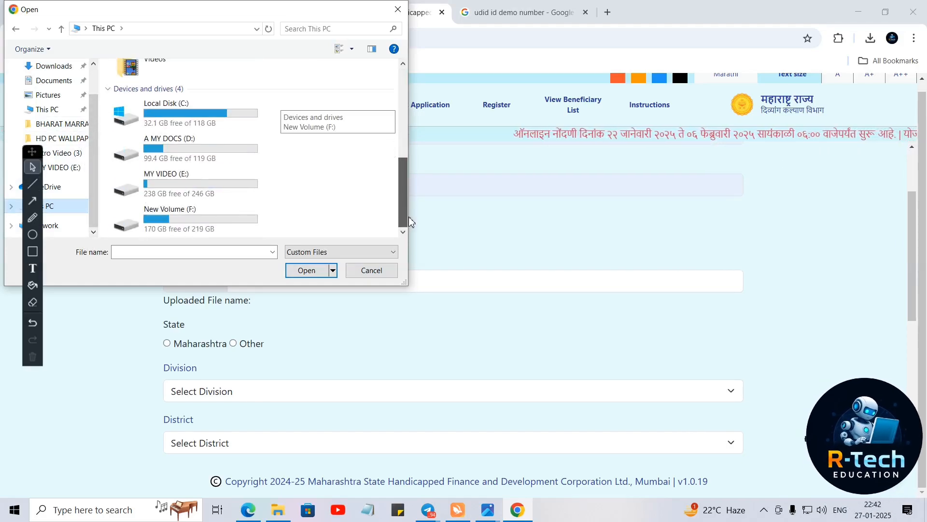
double_click(212, 149)
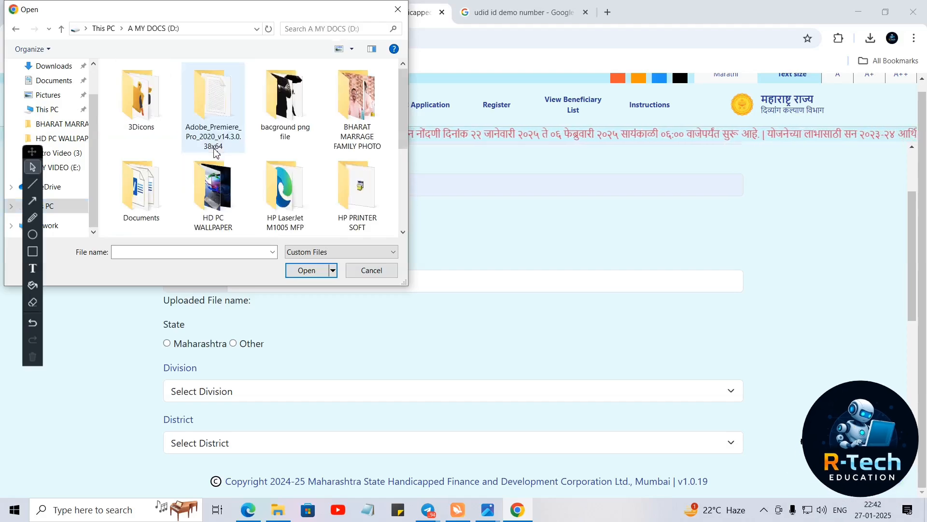
double_click(231, 205)
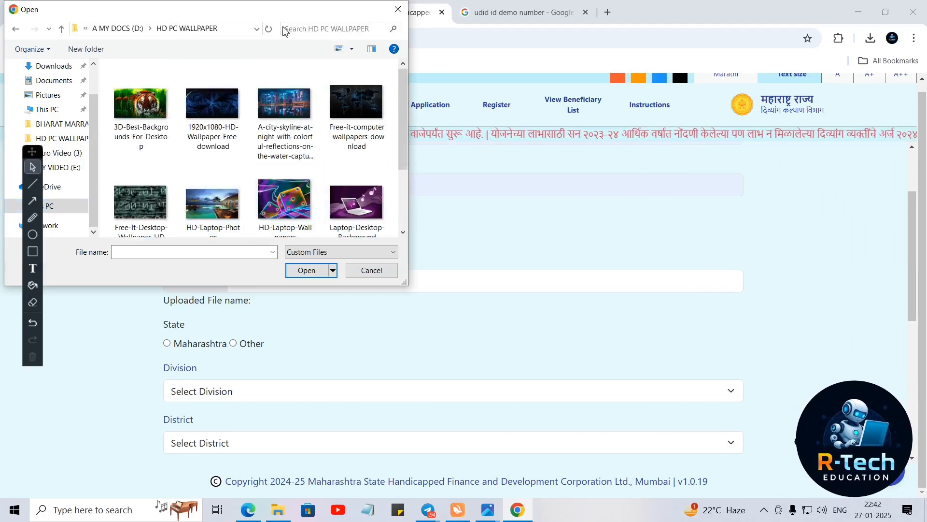
left_click_drag(336, 17, 799, 34)
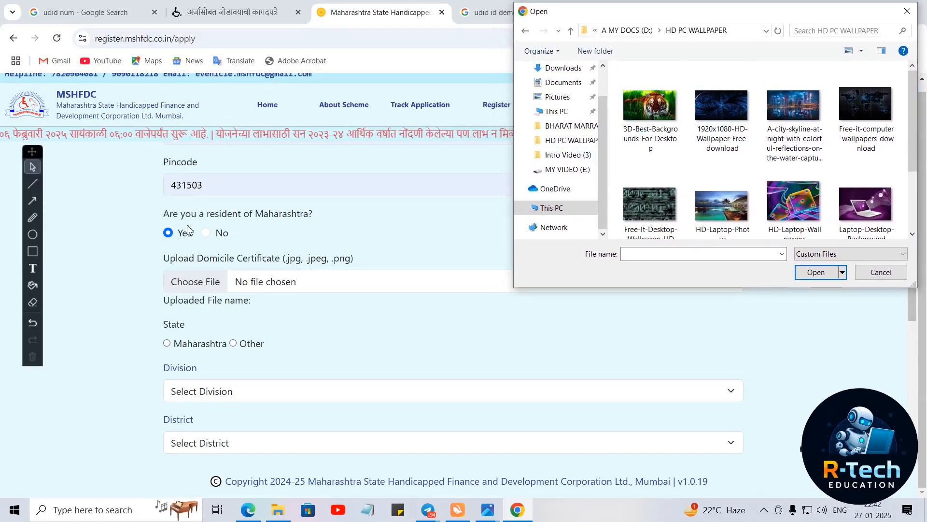
left_click(140, 249)
left_click(191, 279)
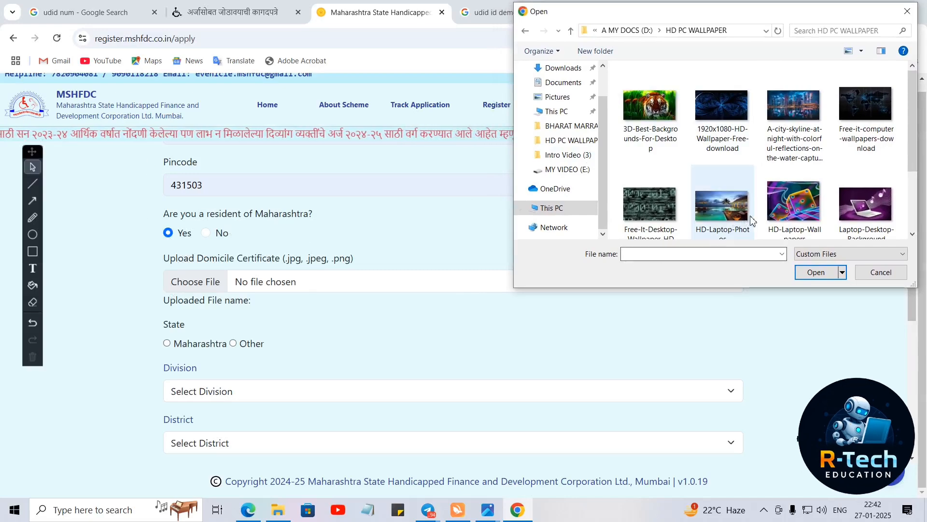
left_click(794, 208)
left_click(817, 273)
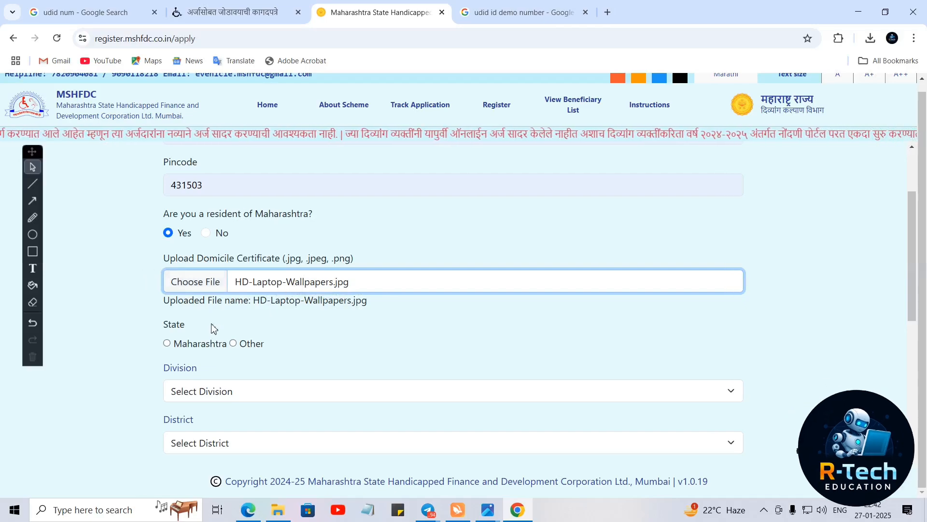
- Set state Maharashtra, division Chhatrapati Sambhaji Nagar and district Jalna
scroll(259, 332, "down", 2)
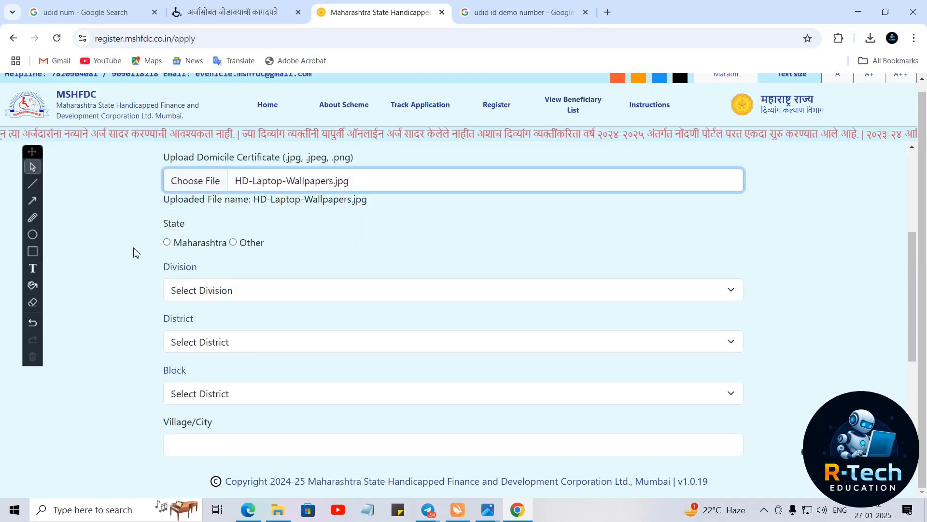
left_click(167, 242)
left_click(203, 291)
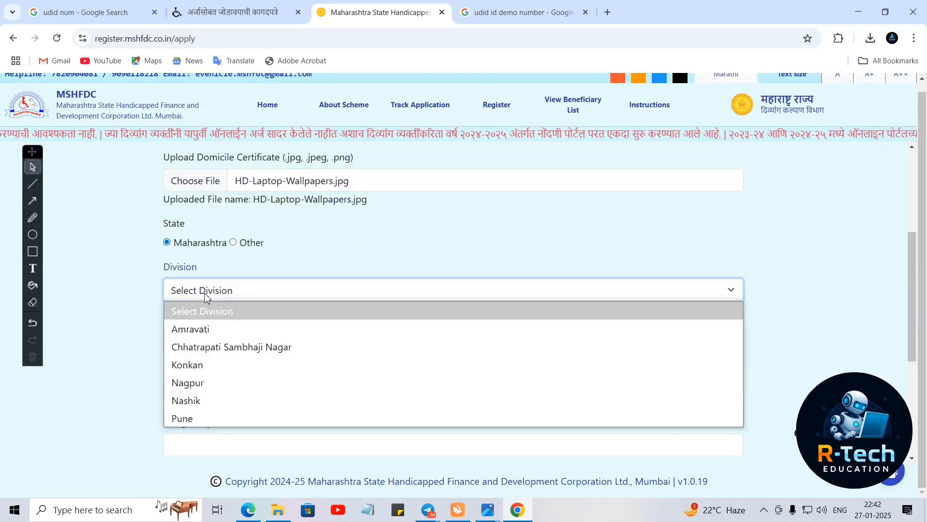
left_click(211, 330)
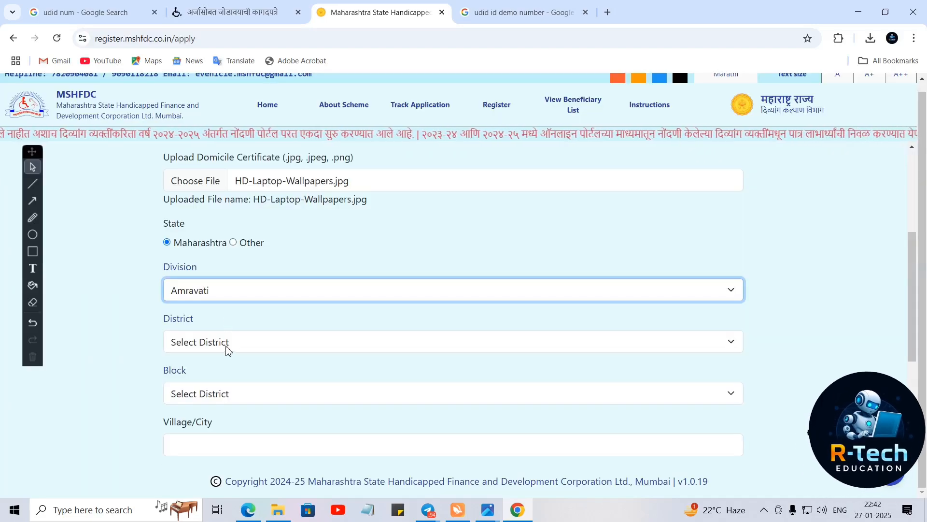
left_click(226, 347)
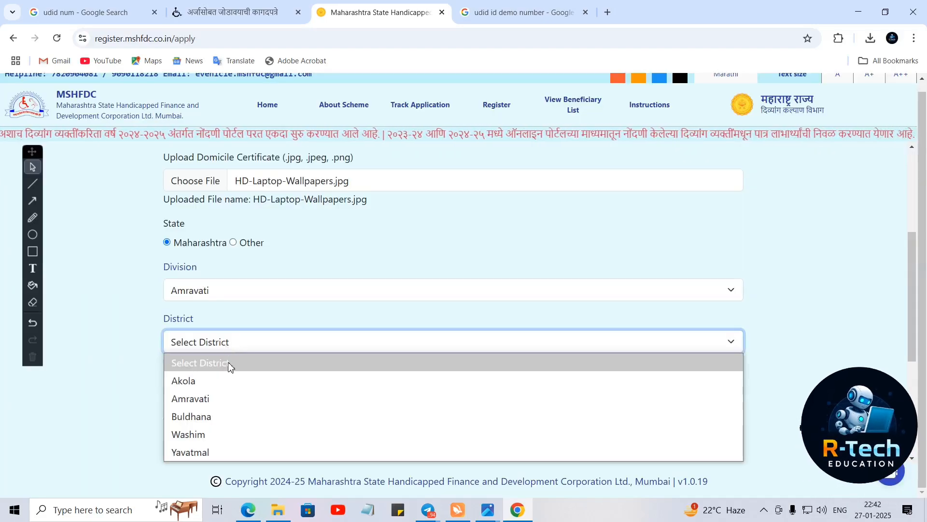
left_click(144, 321)
left_click(207, 292)
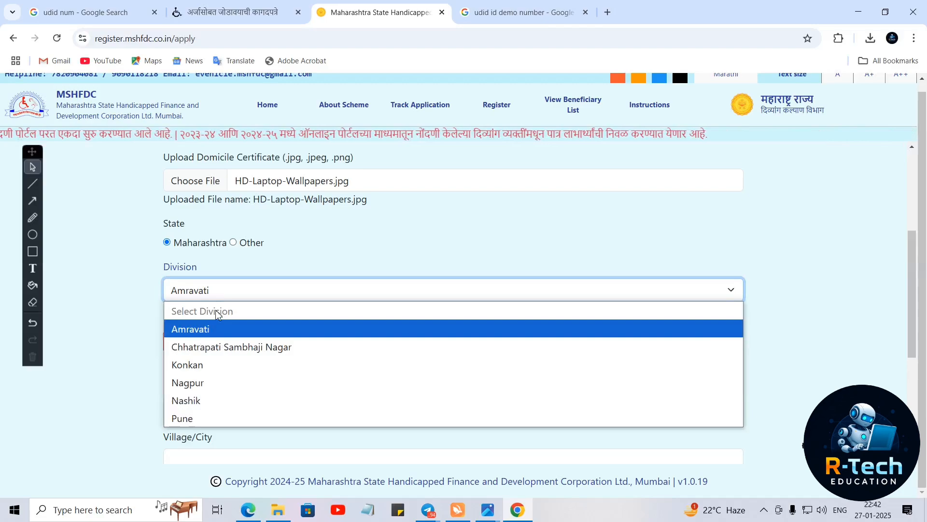
left_click(223, 346)
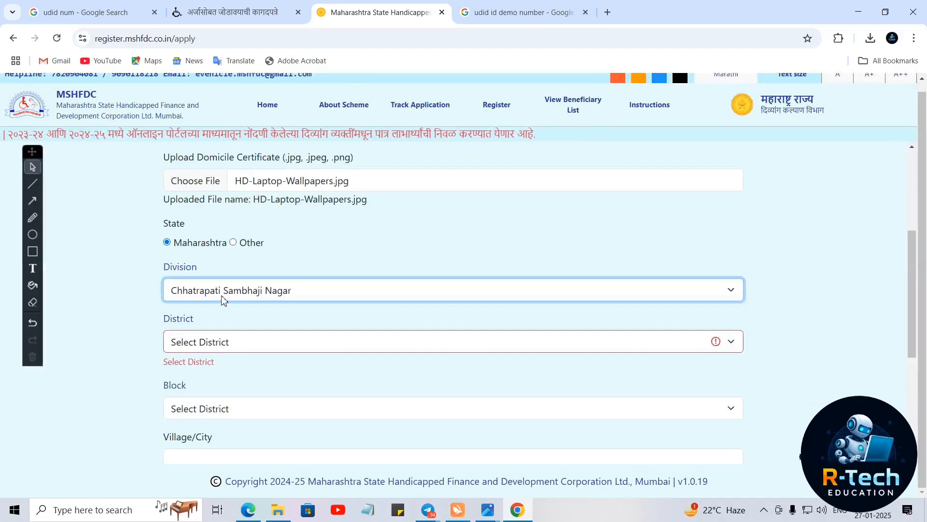
left_click(230, 342)
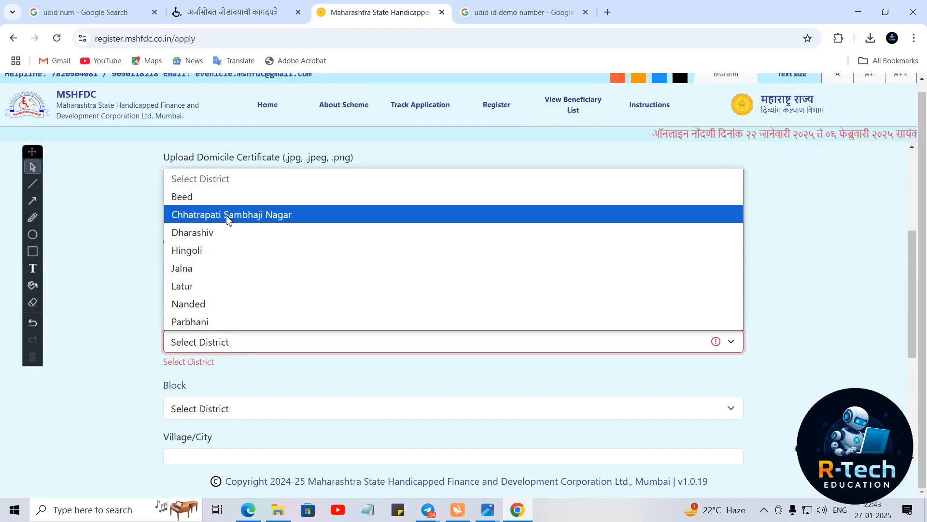
left_click(230, 268)
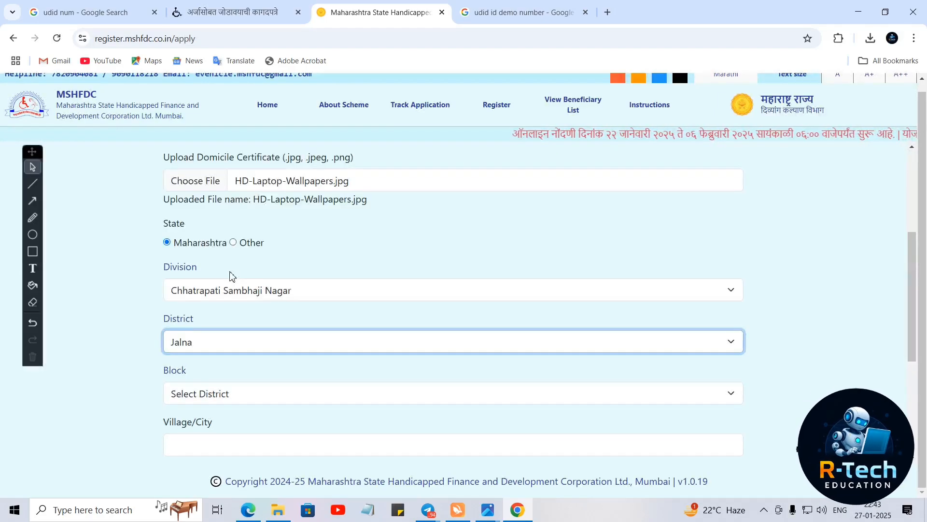
- Set the block to Partur and enter babai as the village
left_click(210, 393)
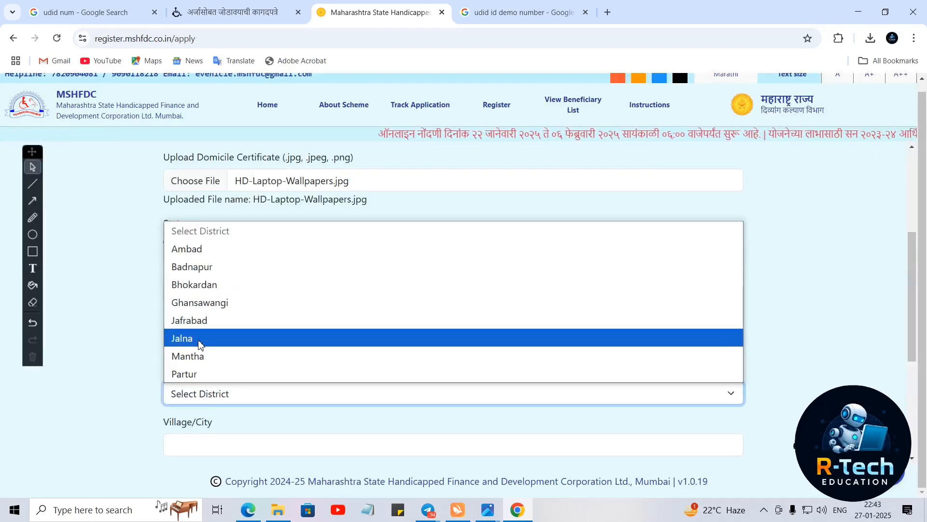
left_click(175, 337)
scroll(126, 340, "down", 2)
left_click(211, 295)
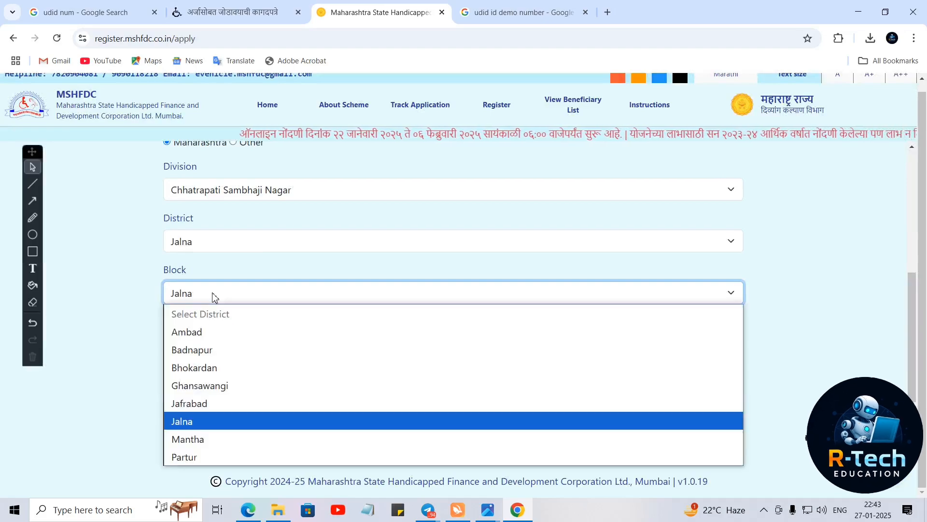
left_click(216, 456)
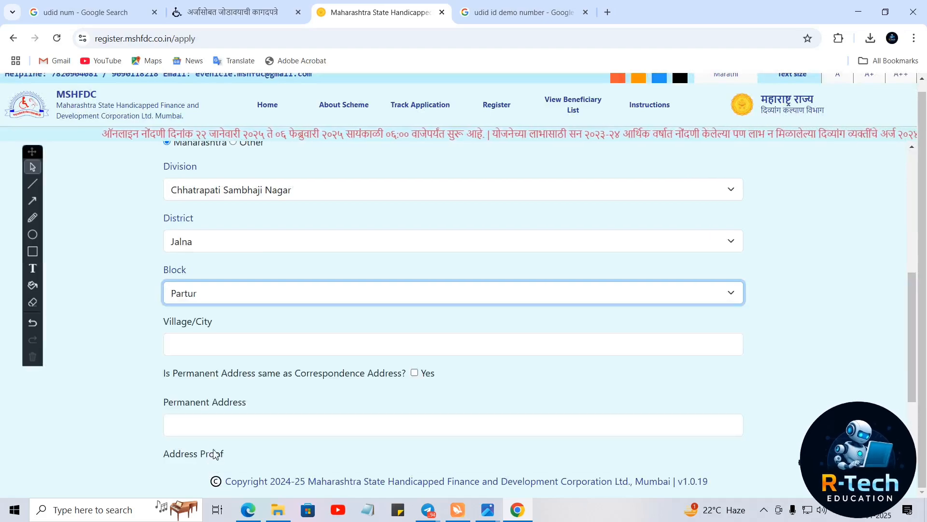
left_click(193, 340)
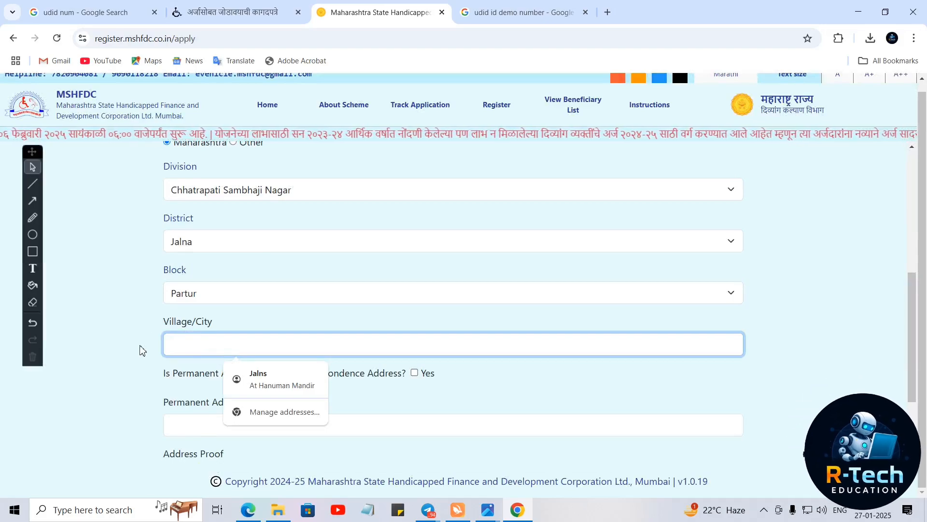
type("babai")
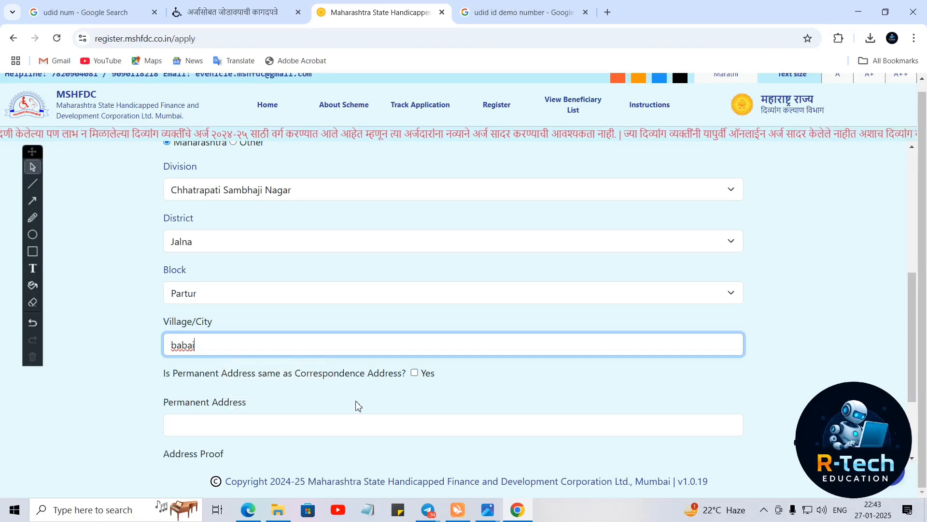
scroll(356, 406, "down", 2)
left_click_drag(159, 271, 423, 282)
- Mark permanent address same as correspondence and upload HD-Laptop-Wallpapers.jpg as Aadhar Card address proof
left_click(418, 275)
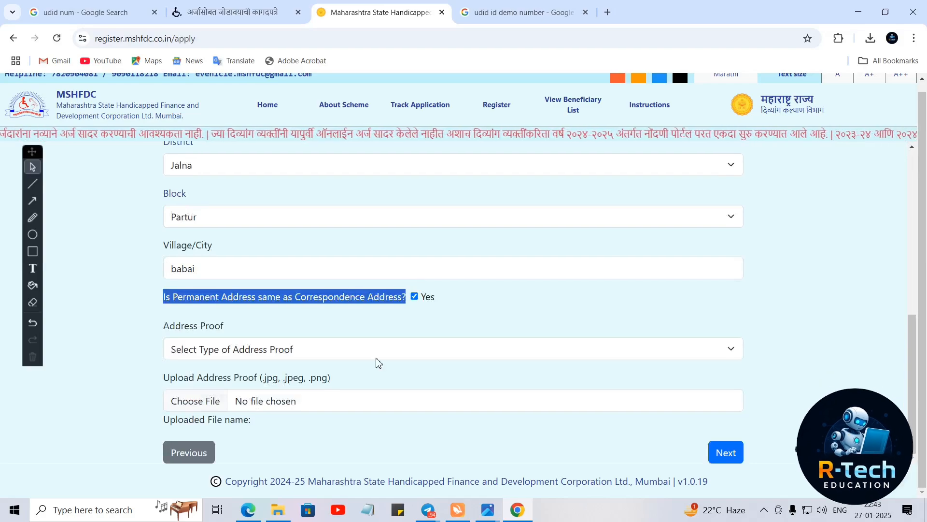
left_click(222, 350)
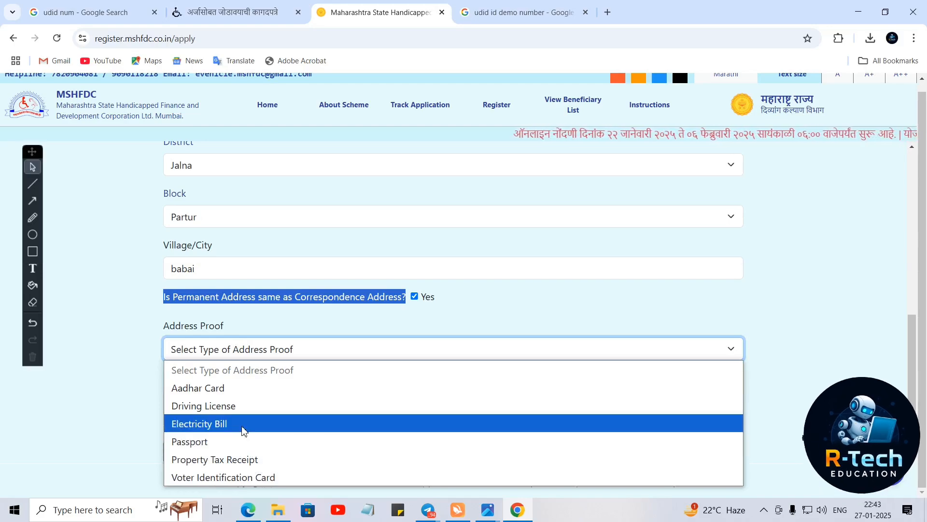
left_click(236, 394)
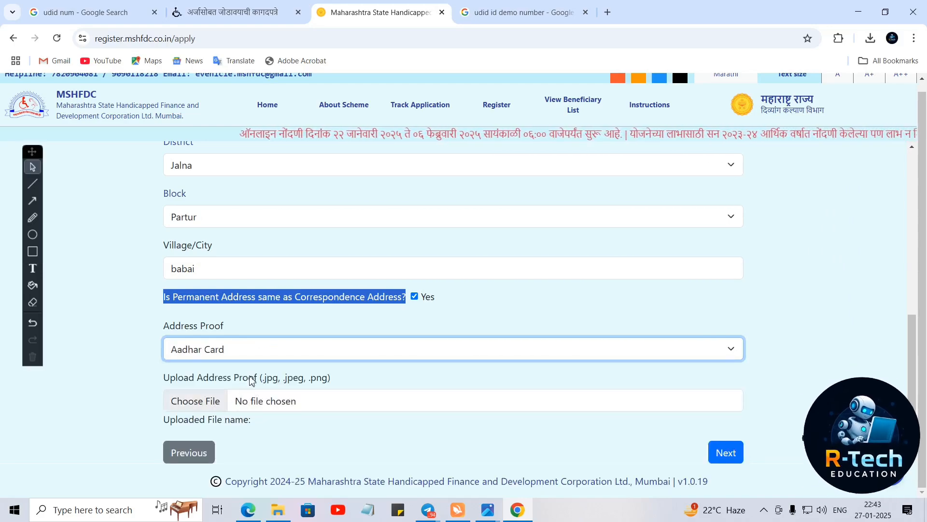
left_click(198, 411)
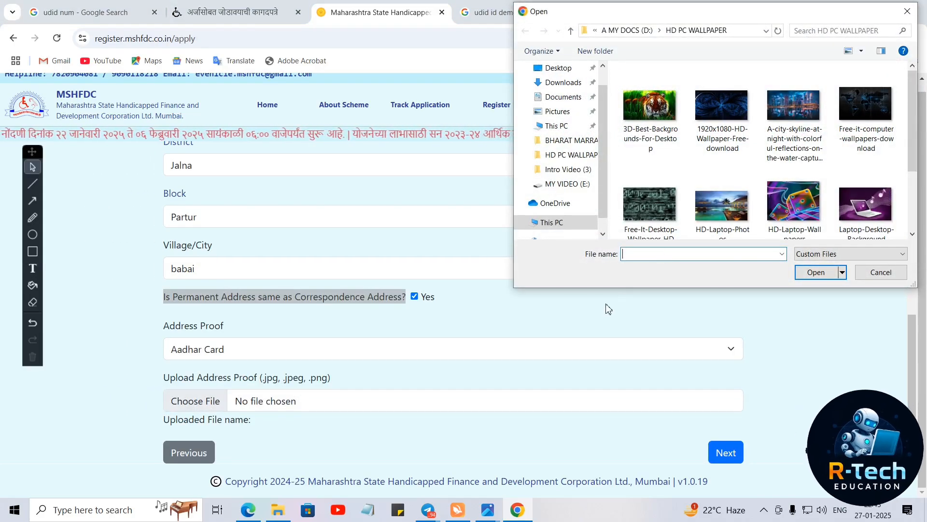
left_click(806, 213)
left_click(816, 273)
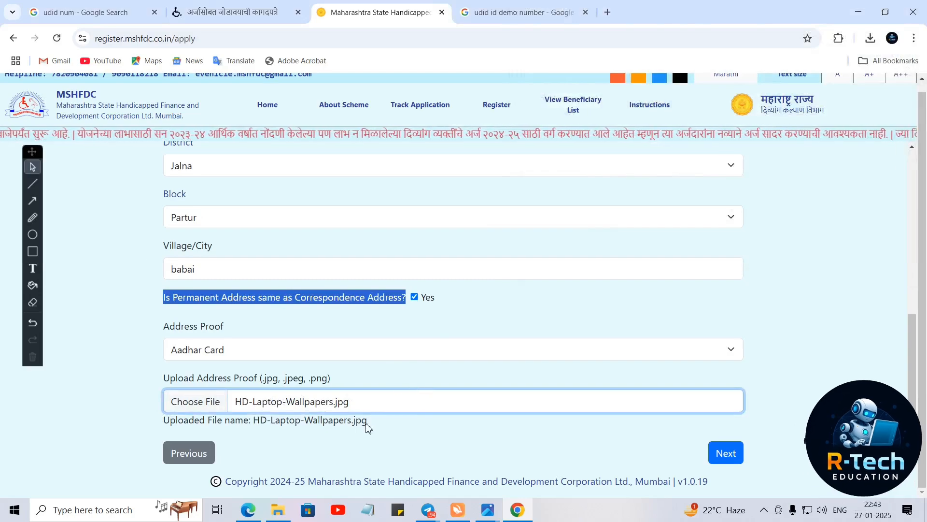
- Continue to Step 4/7 Disability Details
scroll(217, 338, "up", 8)
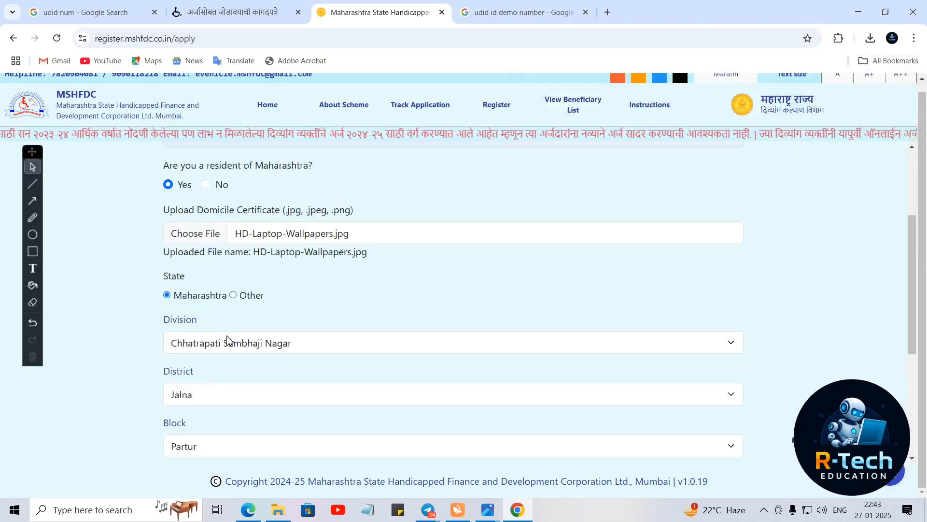
scroll(290, 345, "down", 8)
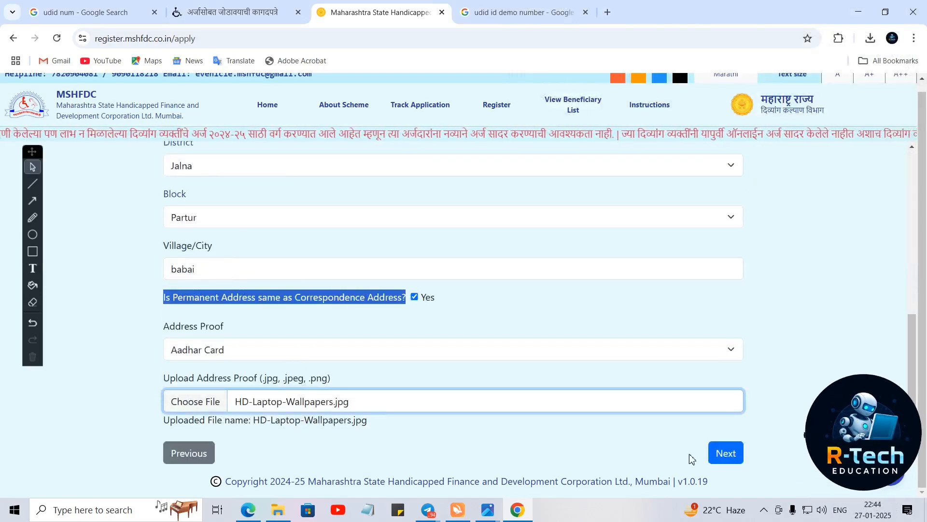
left_click(723, 453)
- Upload HD-Laptop-Wallpapers.jpg as the disability certificate
scroll(539, 371, "up", 2)
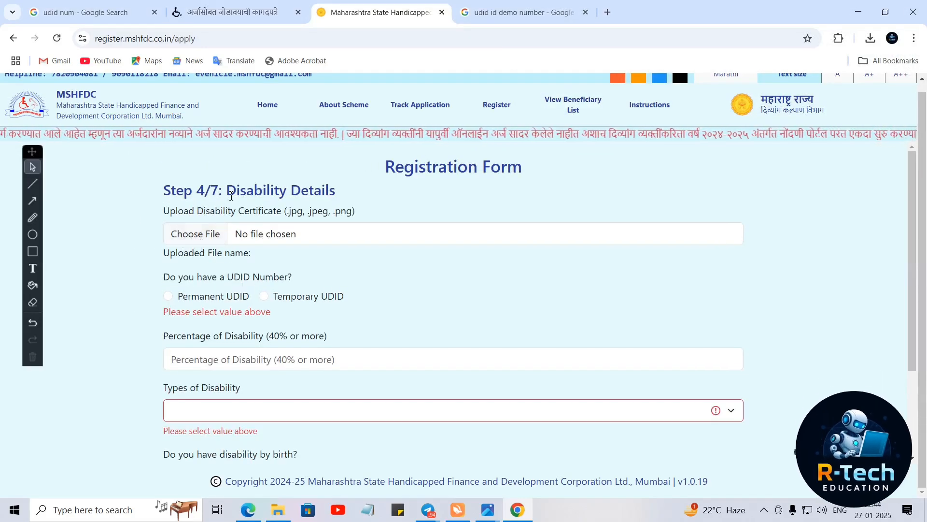
left_click(195, 235)
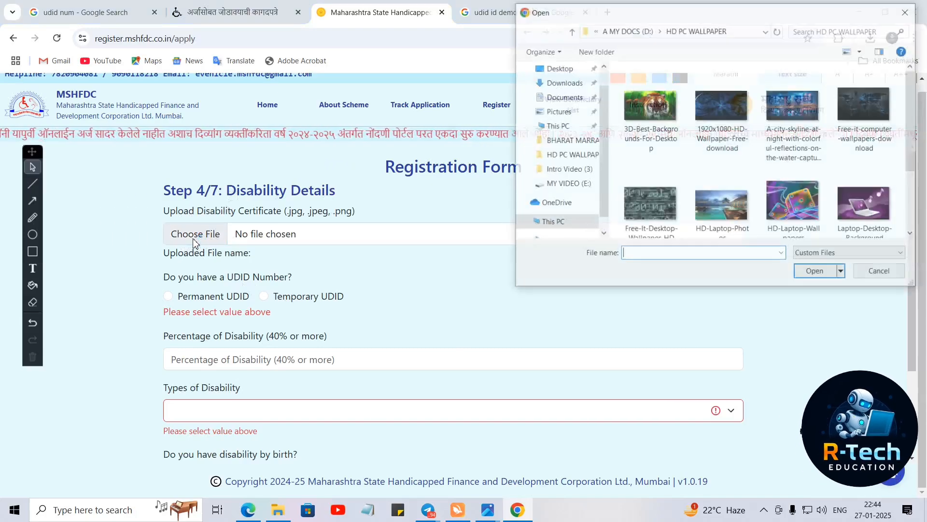
left_click(804, 213)
left_click(816, 273)
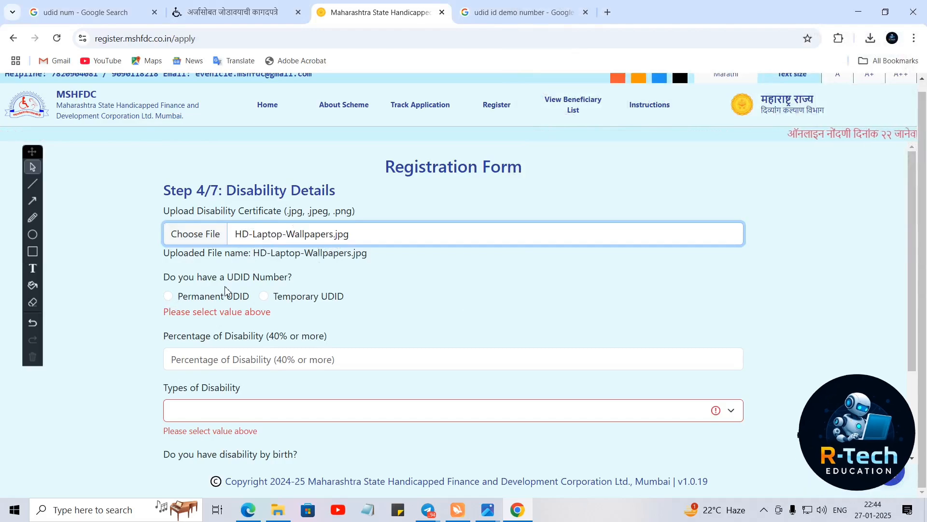
- Set the UDID type to Permanent
left_click(168, 296)
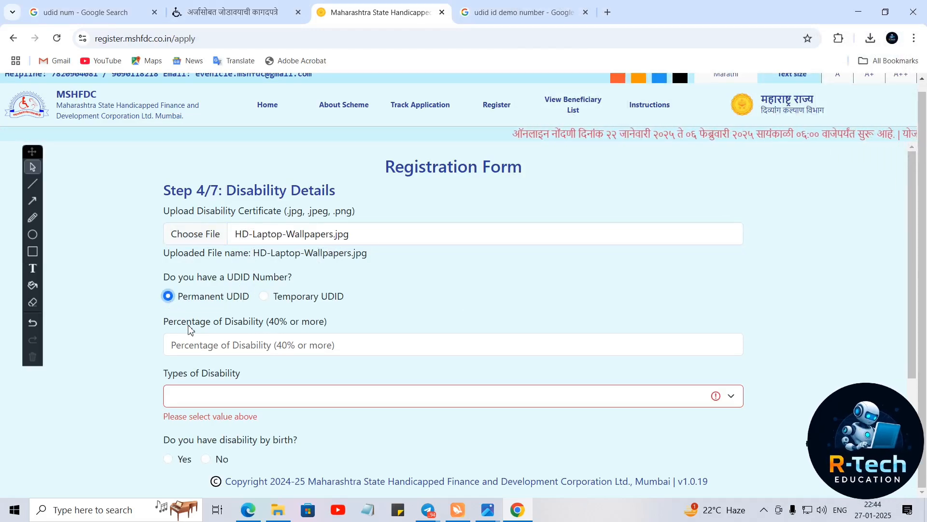
scroll(224, 333, "down", 2)
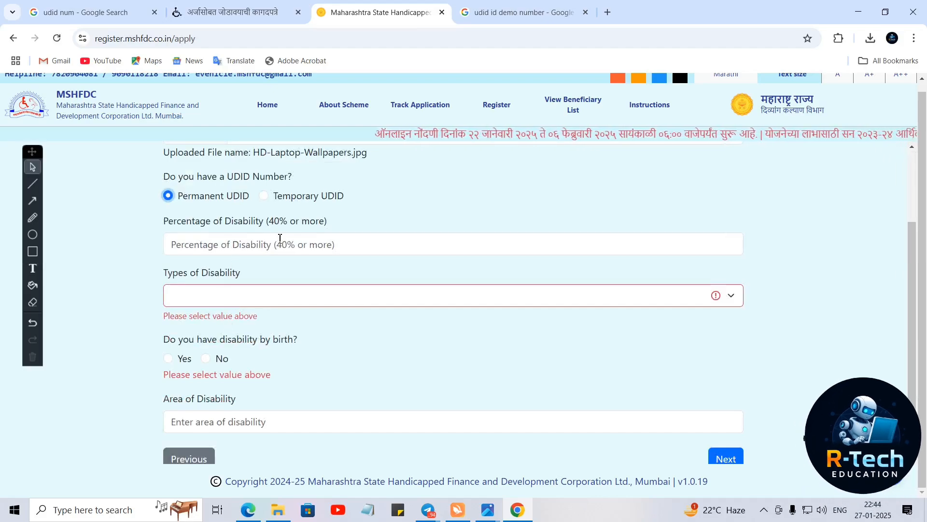
left_click(268, 197)
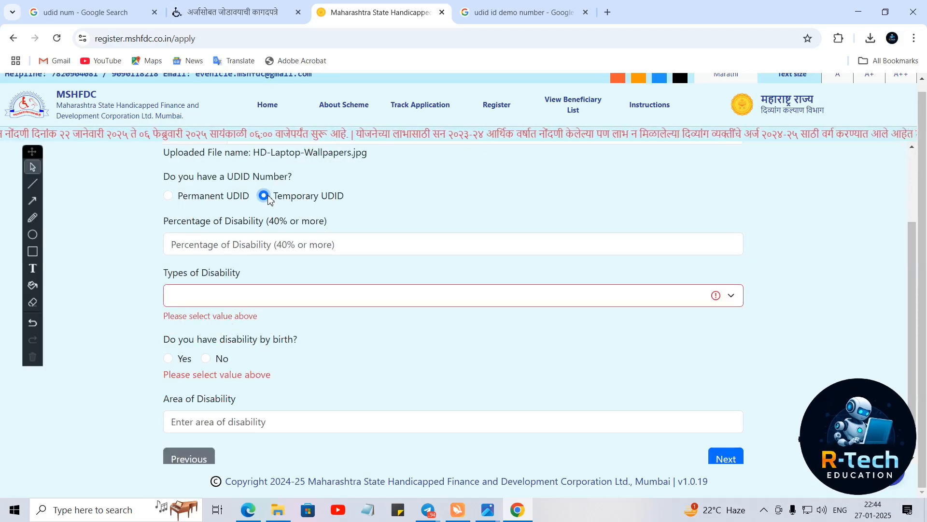
left_click(172, 199)
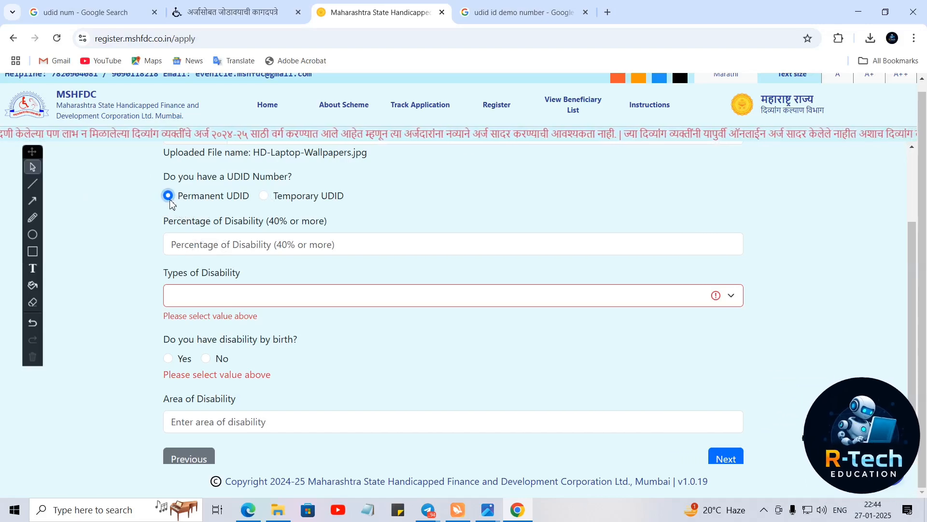
- Enter 41 as the percentage of disability
left_click(213, 250)
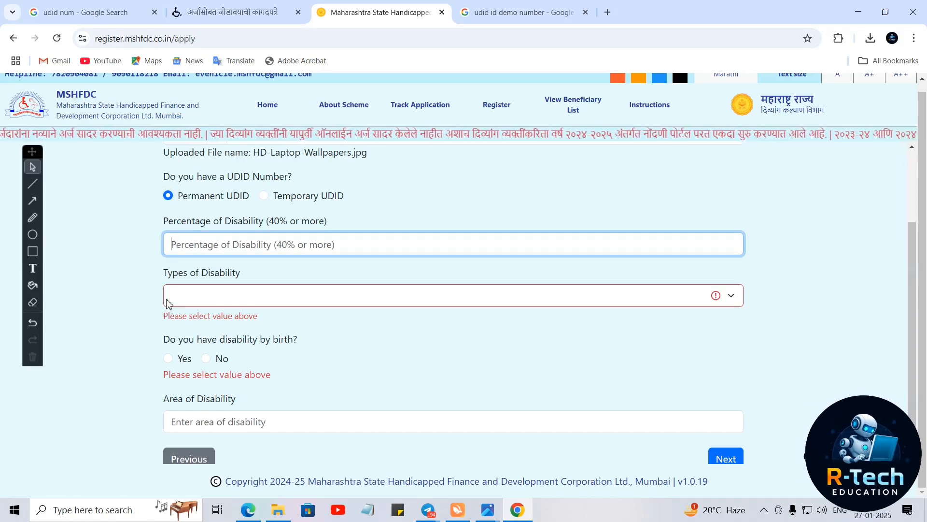
type("41")
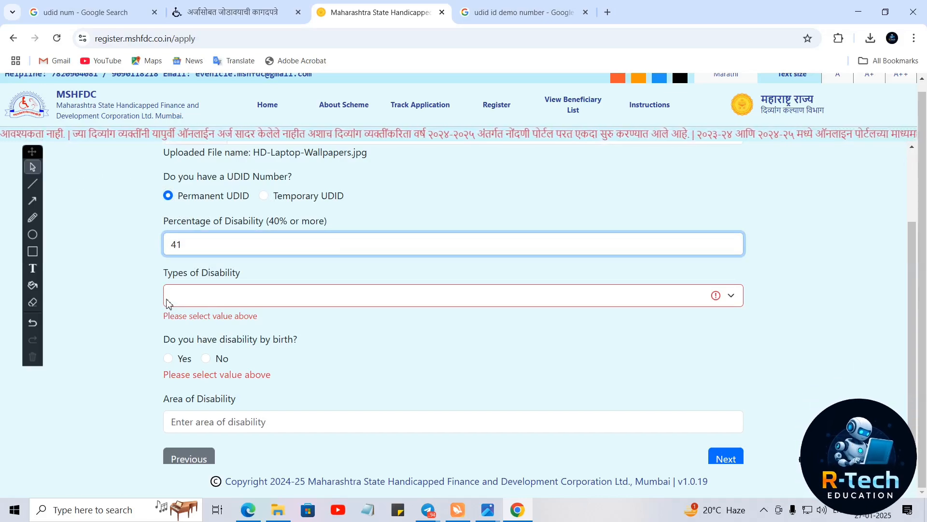
key("BackSpace")
type("39")
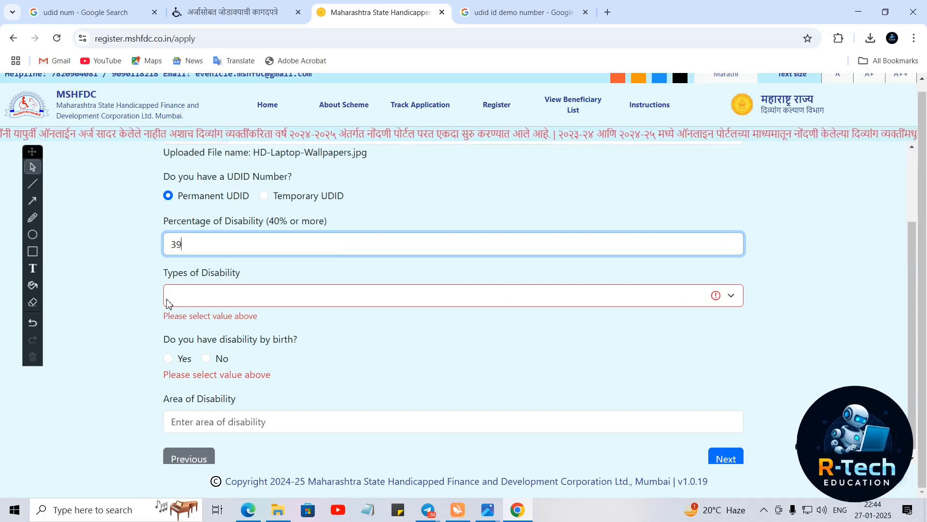
key("Up")
left_click(104, 256)
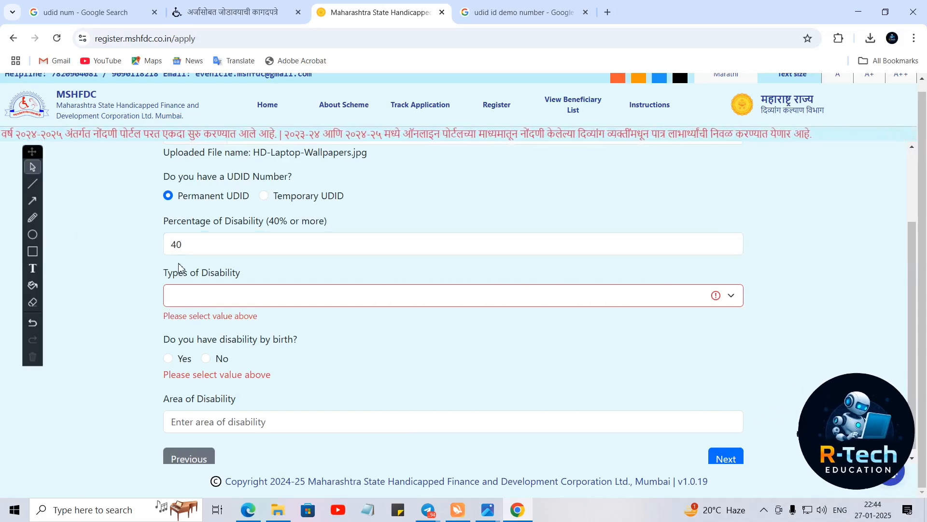
left_click_drag(192, 253, 170, 261)
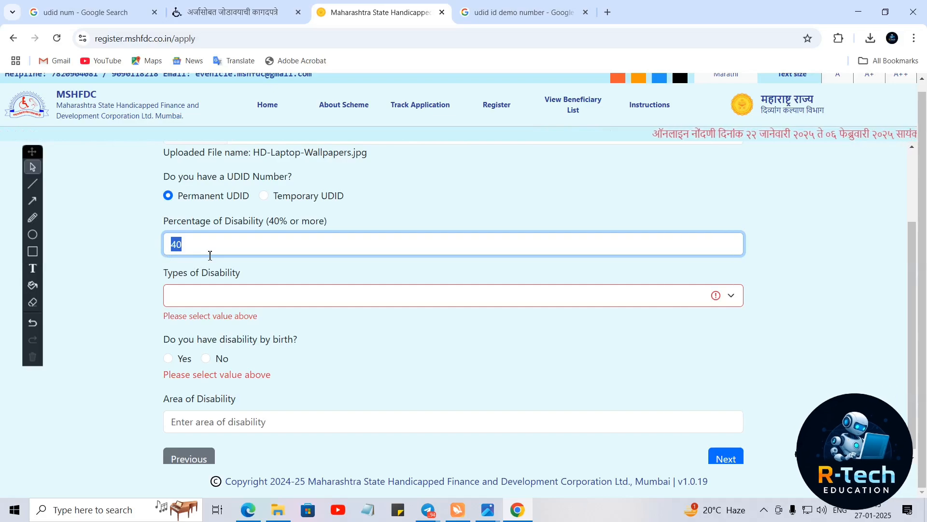
type("41")
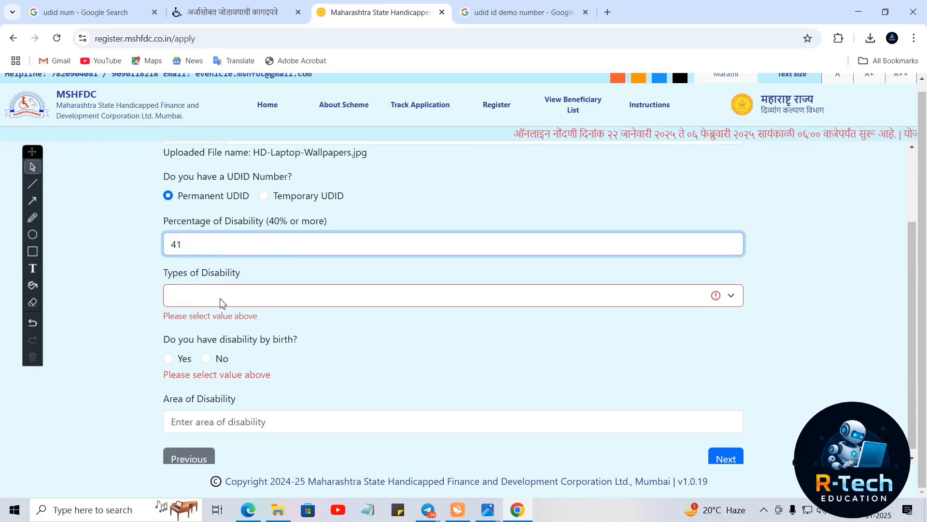
- Choose Loco Motor Disability as the type of disability
left_click(213, 303)
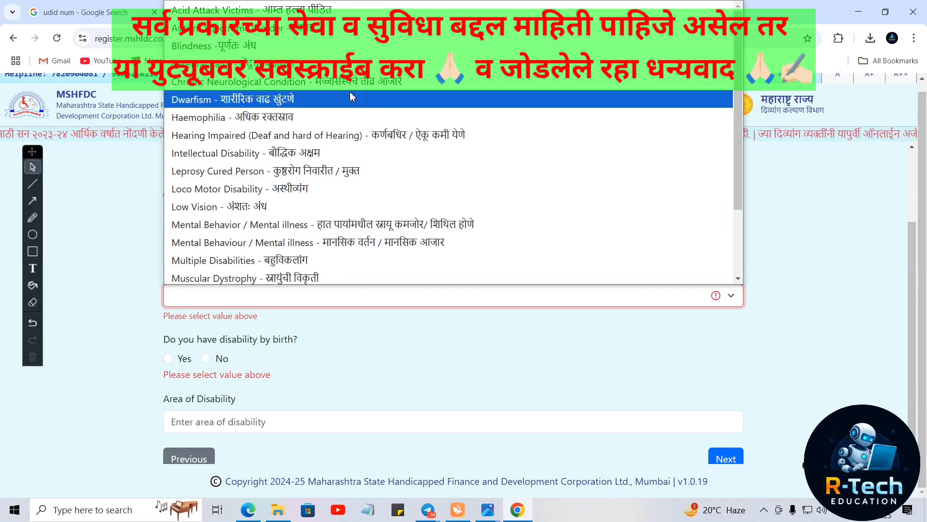
scroll(298, 275, "down", 2)
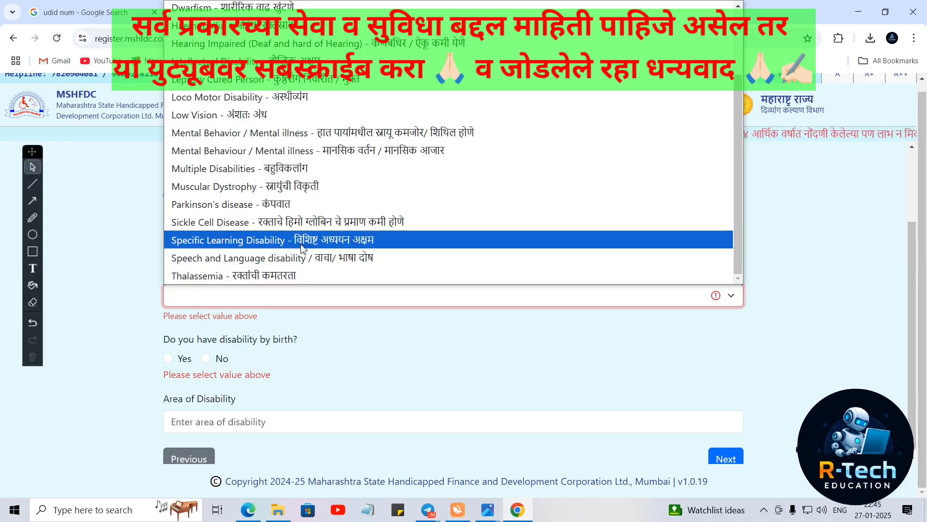
scroll(290, 225, "up", 2)
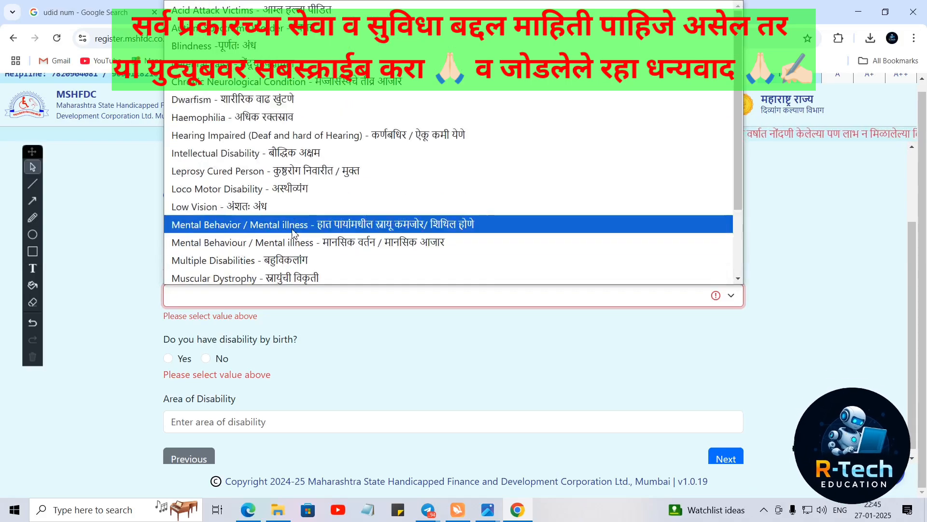
left_click(285, 194)
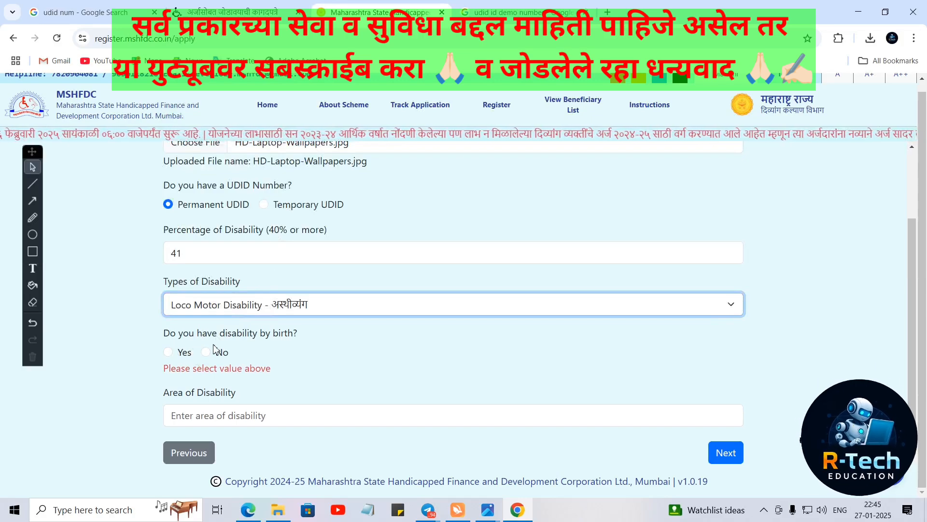
- Answer the disability-by-birth question and fill the area of disability and start date fields
left_click(169, 352)
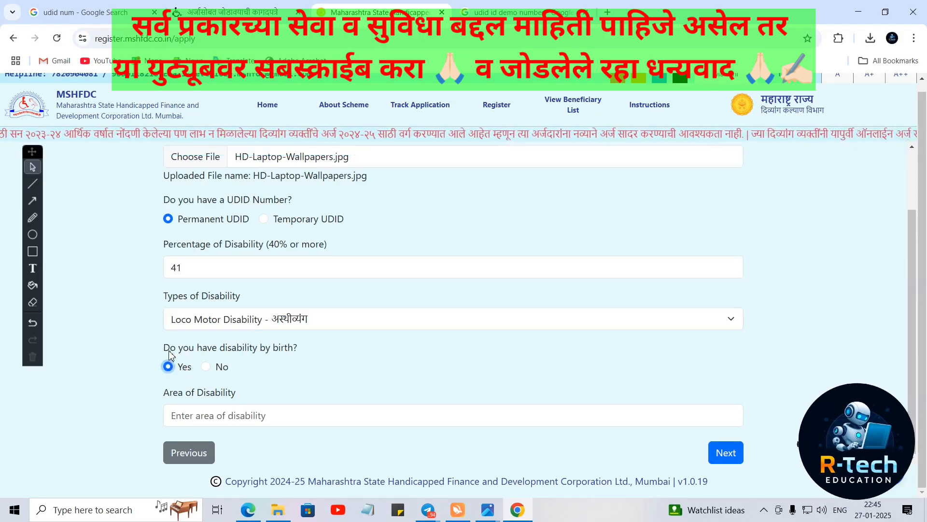
left_click(191, 419)
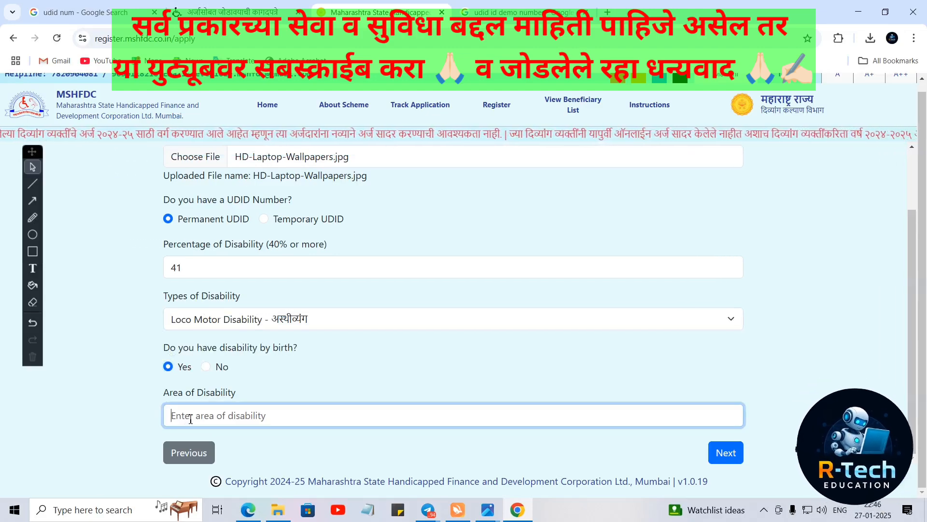
left_click(151, 395)
left_click(206, 368)
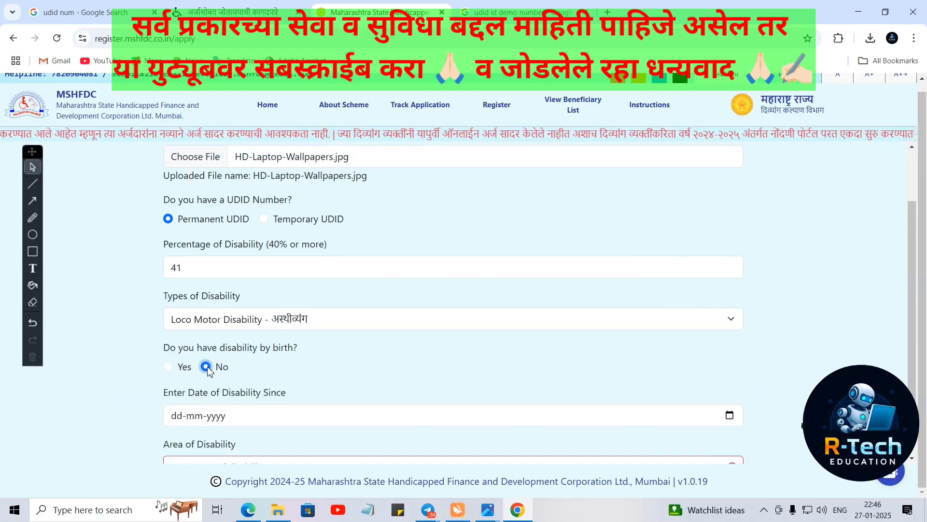
scroll(248, 363, "down", 2)
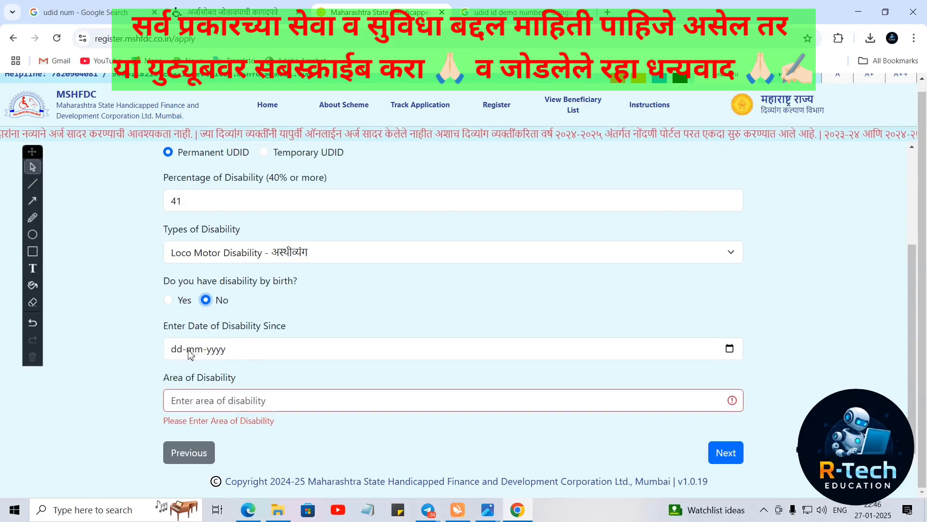
left_click(186, 350)
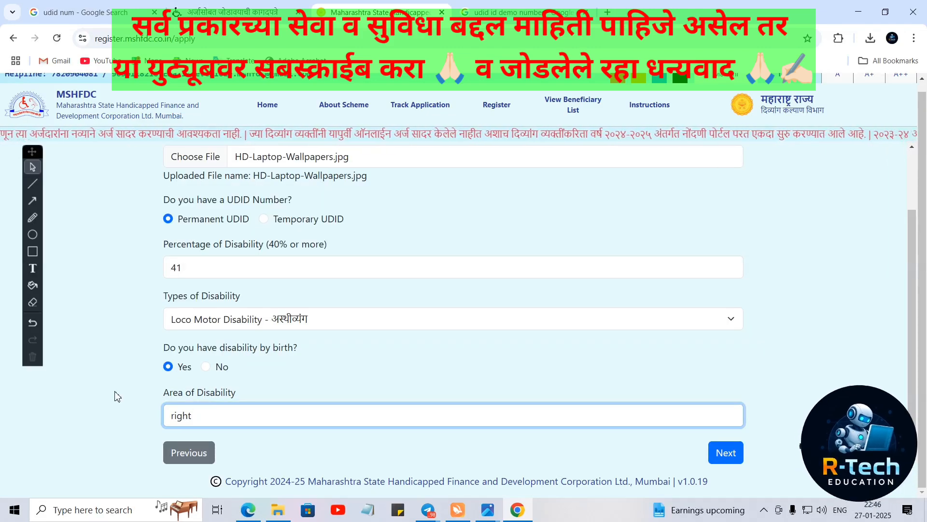
type("g")
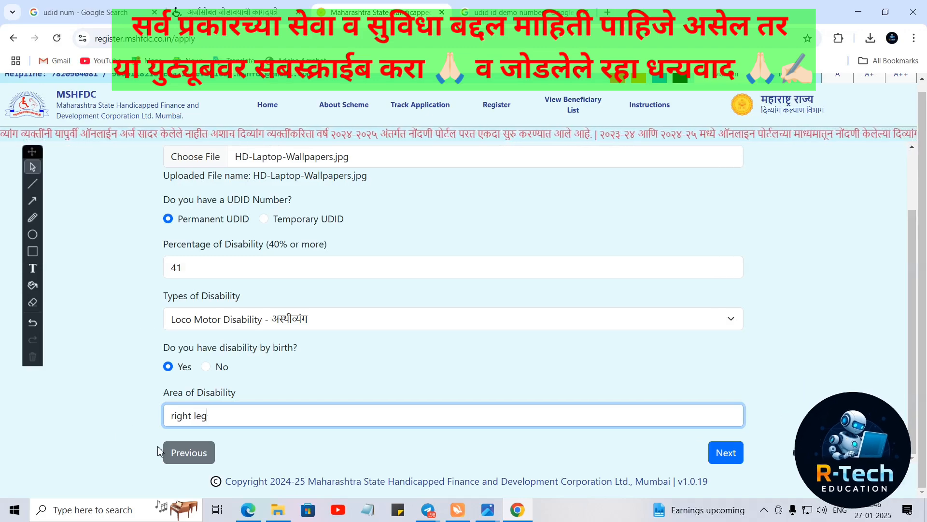
- On Step 5/7, set employment to Unemployed and government employee to No
left_click(722, 453)
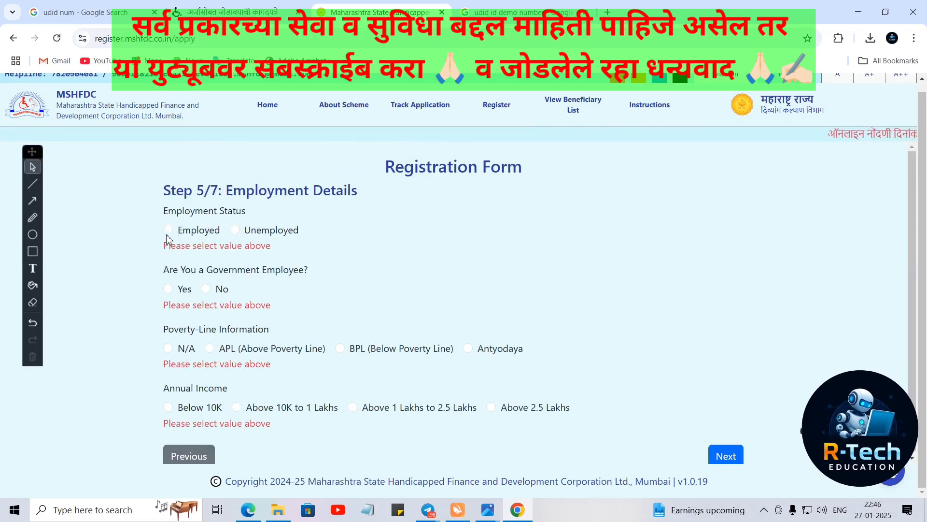
left_click(238, 229)
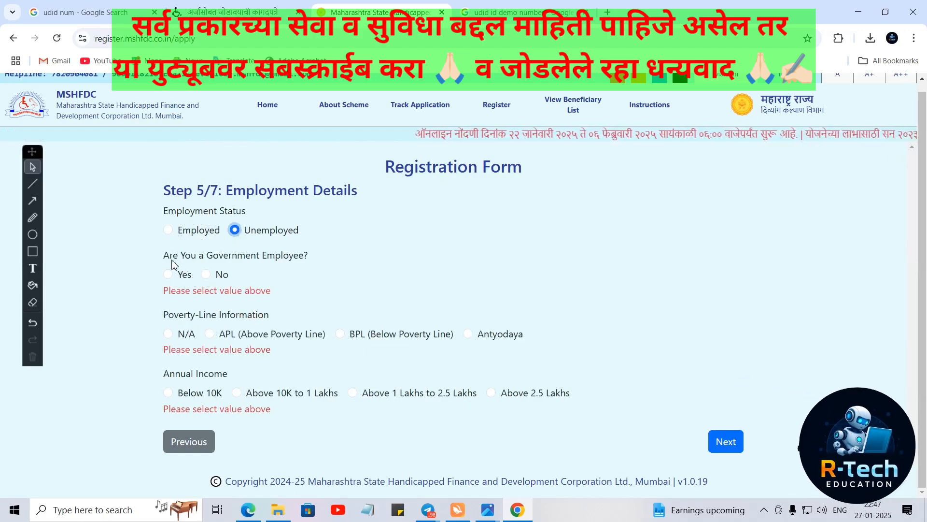
left_click(209, 278)
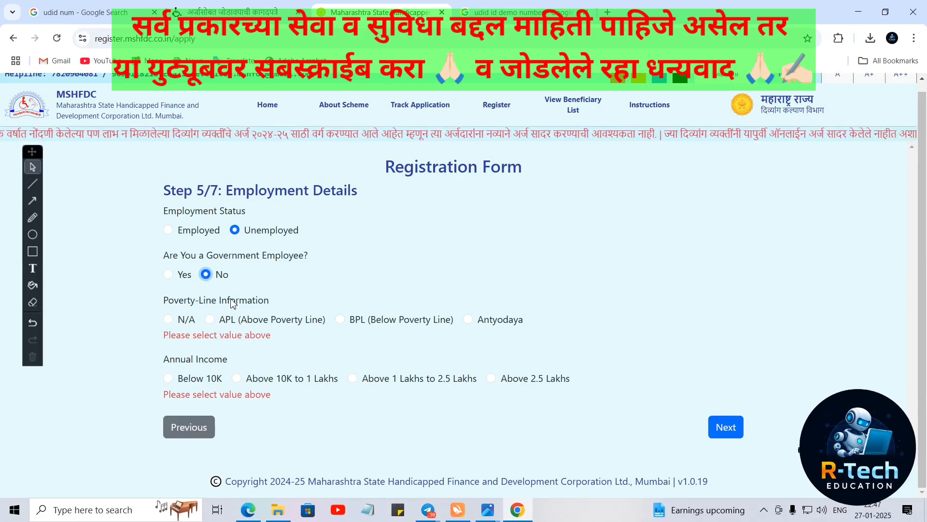
- Set poverty line to N/A and annual income to Above 1 Lakhs to 2.5 Lakhs
left_click(170, 320)
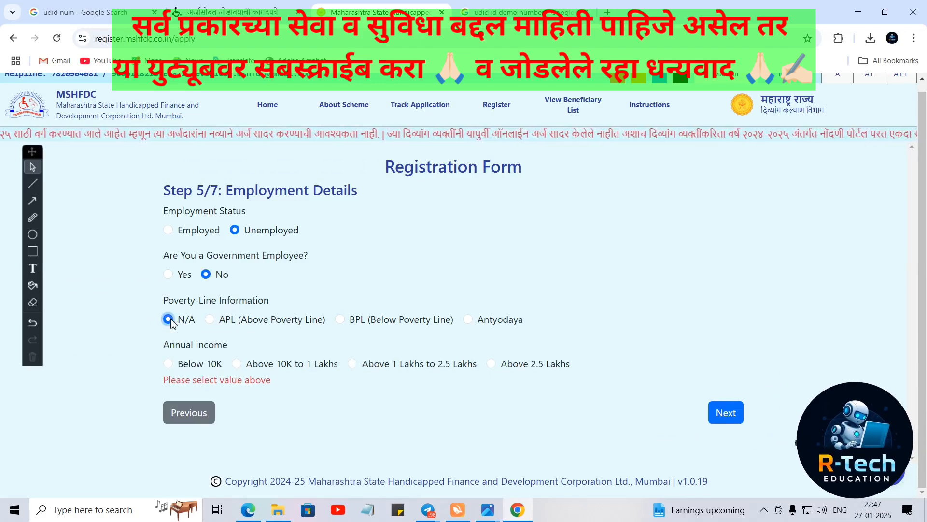
left_click(211, 320)
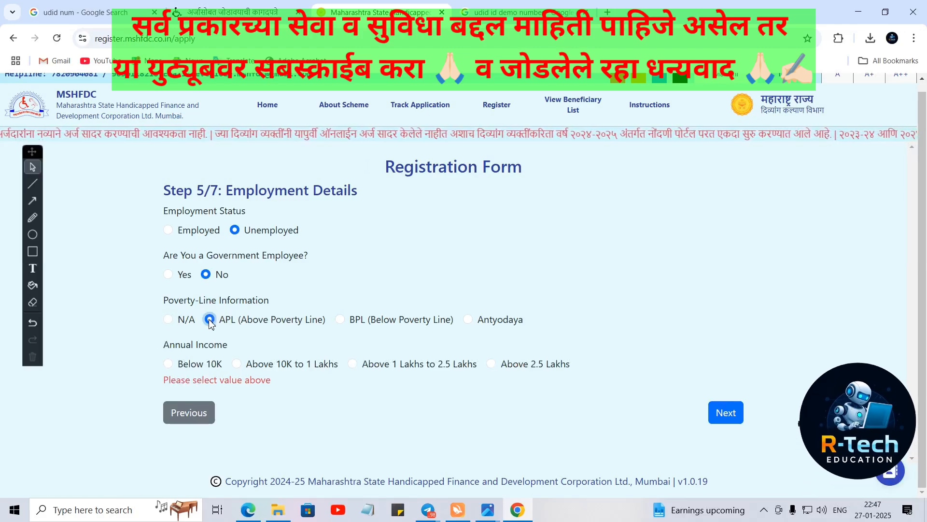
left_click(341, 320)
left_click(469, 321)
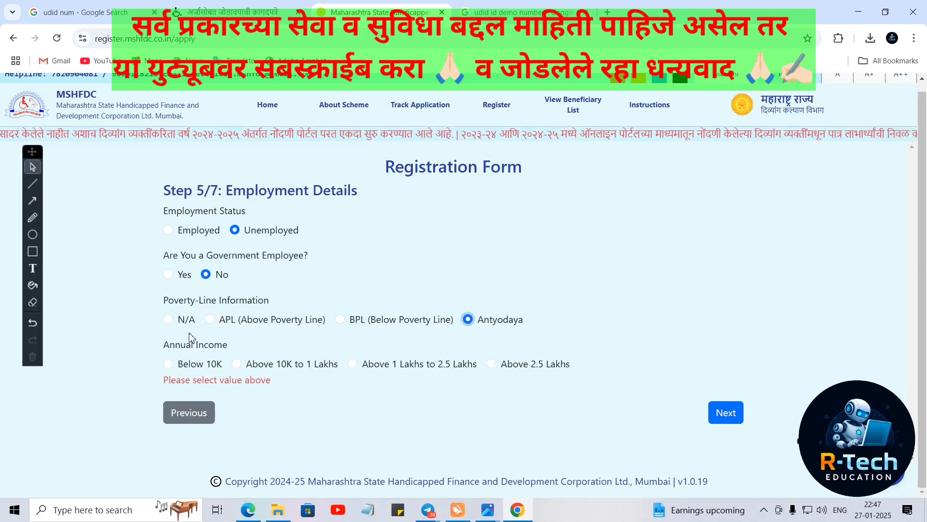
left_click(169, 319)
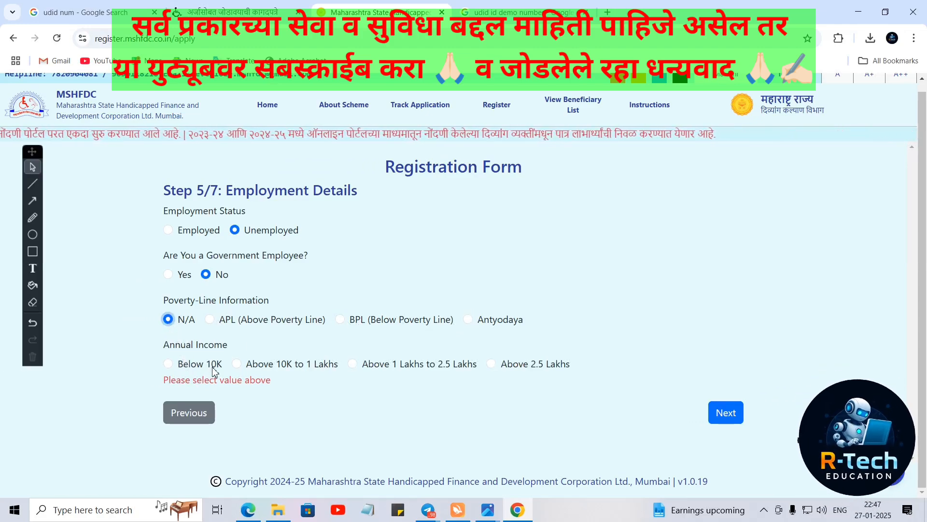
left_click(169, 365)
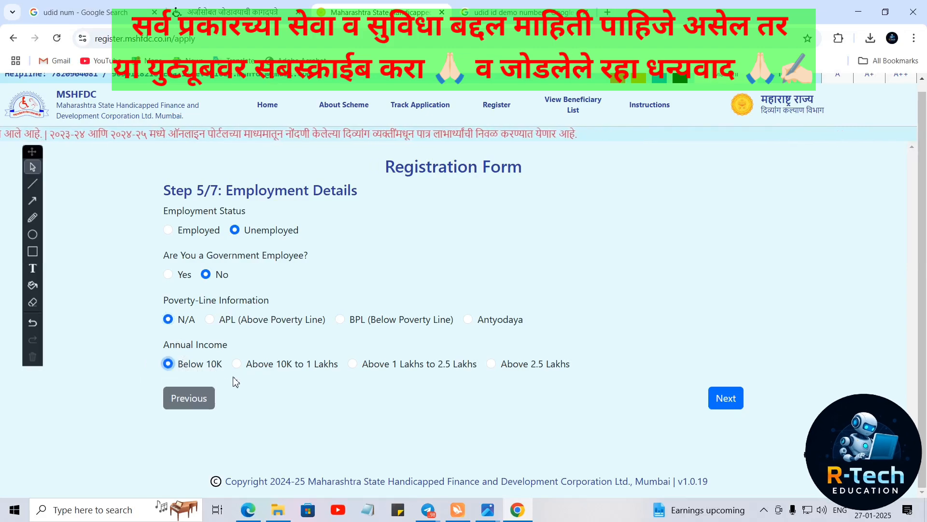
left_click(237, 364)
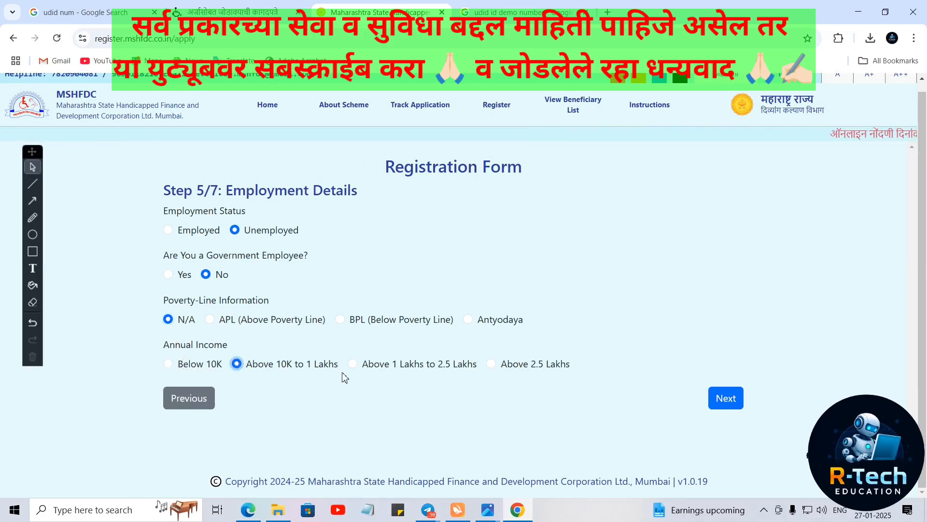
left_click(353, 364)
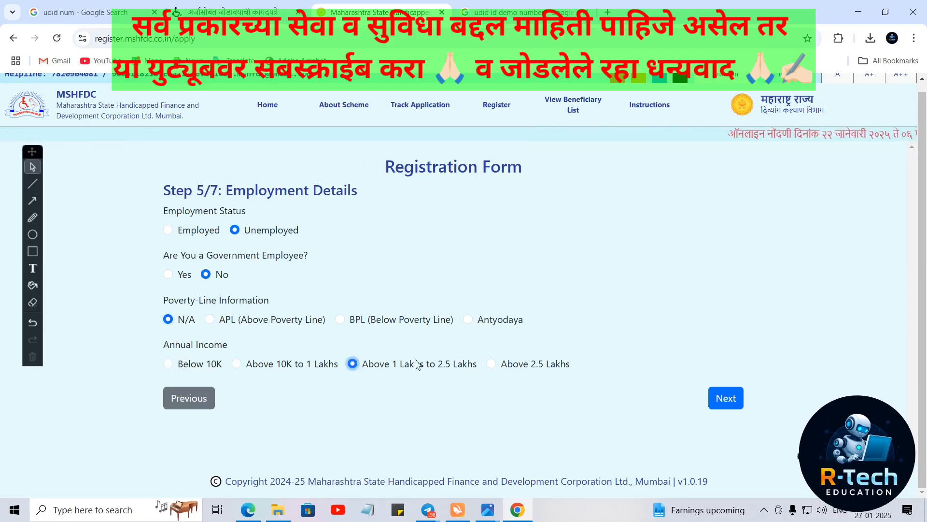
- Settle annual income on Above 10K to 1 Lakhs after trying the higher brackets
left_click(491, 364)
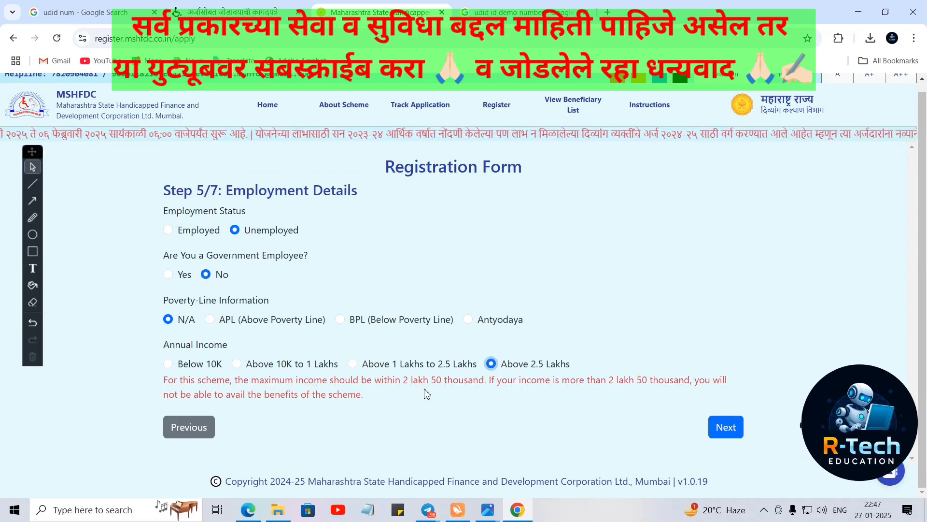
left_click(353, 365)
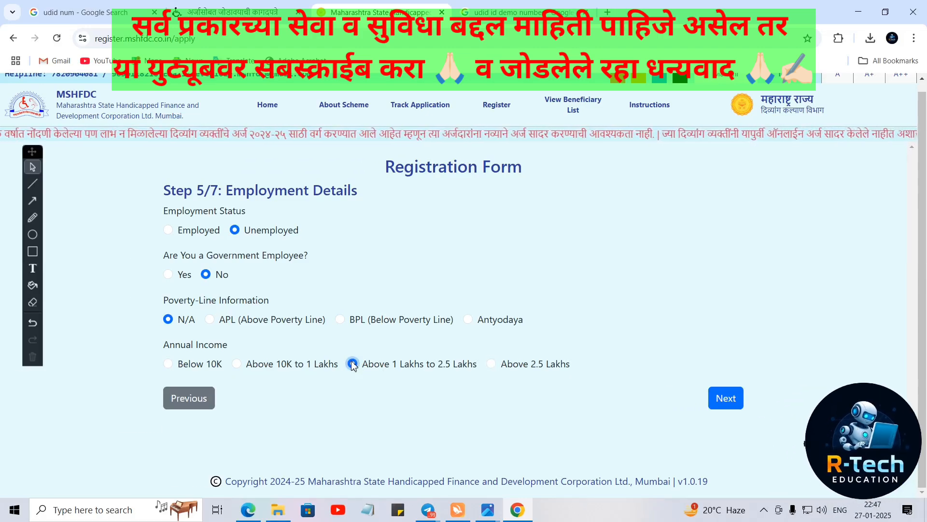
left_click(237, 365)
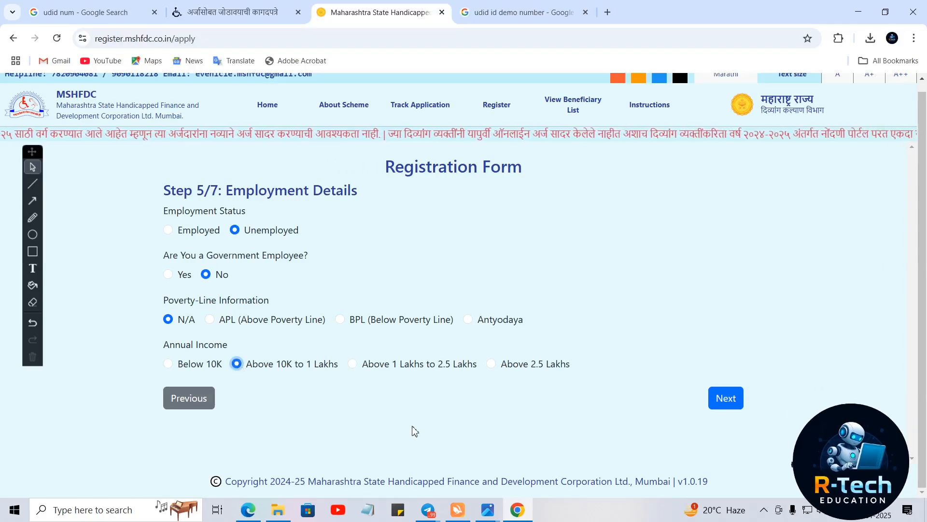
- On Step 6/7, upload HD-Laptop-Wallpapers.jpg as the Aadhar Card identity proof
left_click(724, 398)
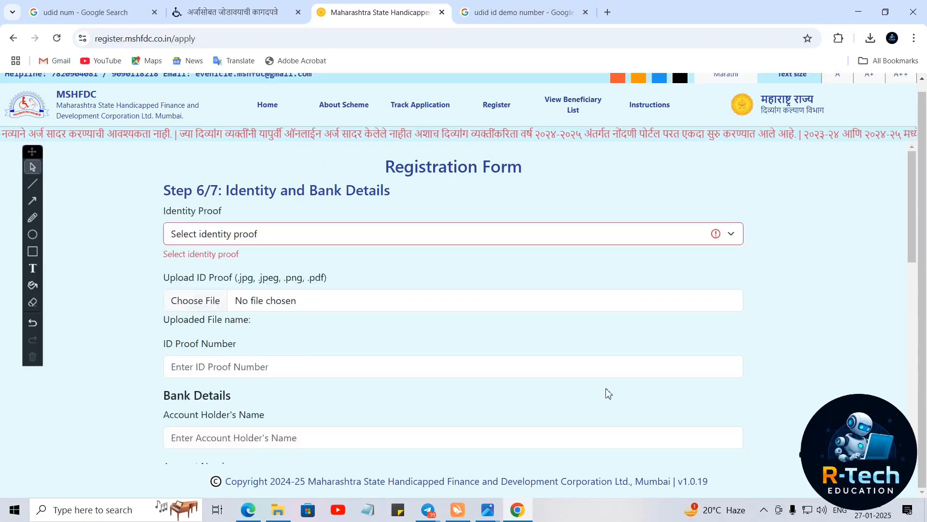
left_click(224, 237)
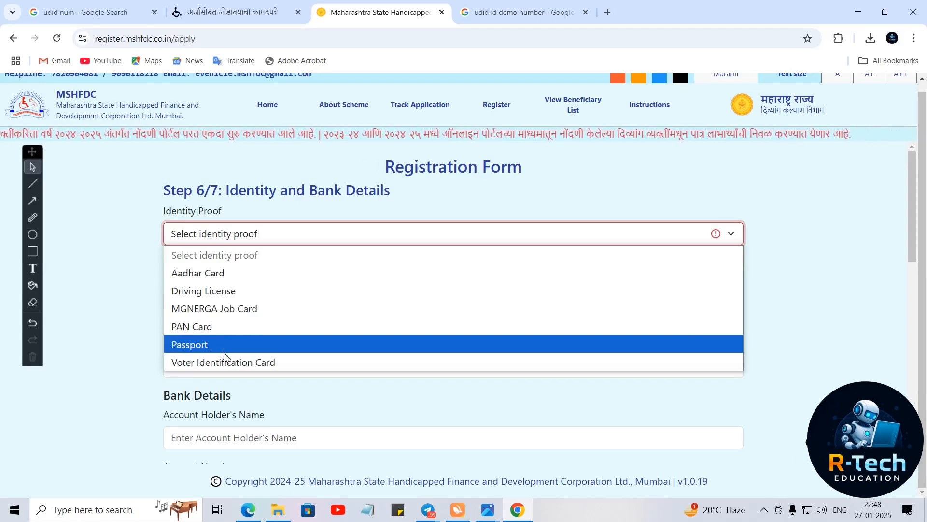
left_click(225, 274)
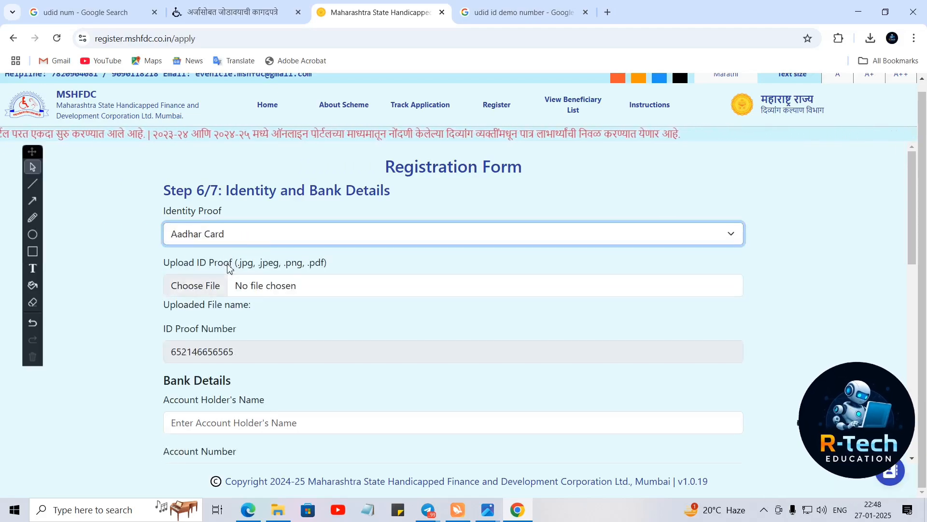
left_click(193, 286)
left_click(811, 217)
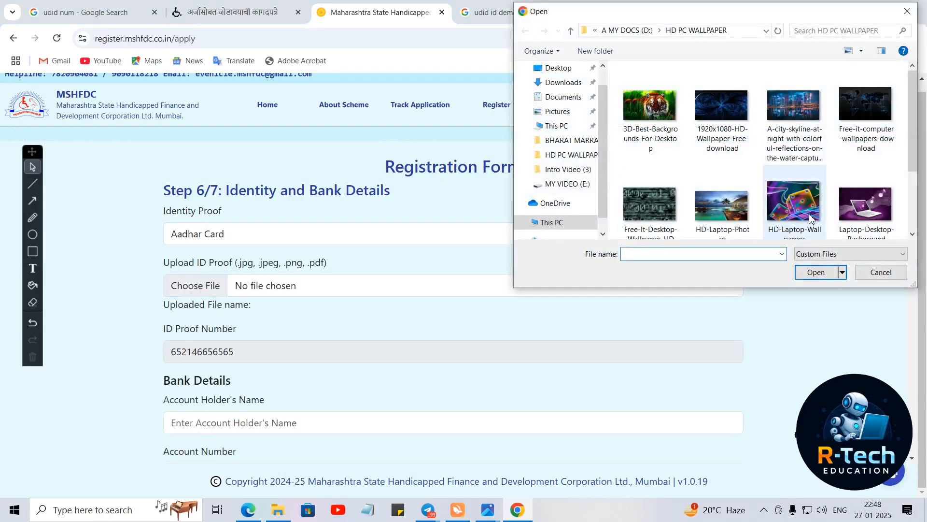
left_click(814, 270)
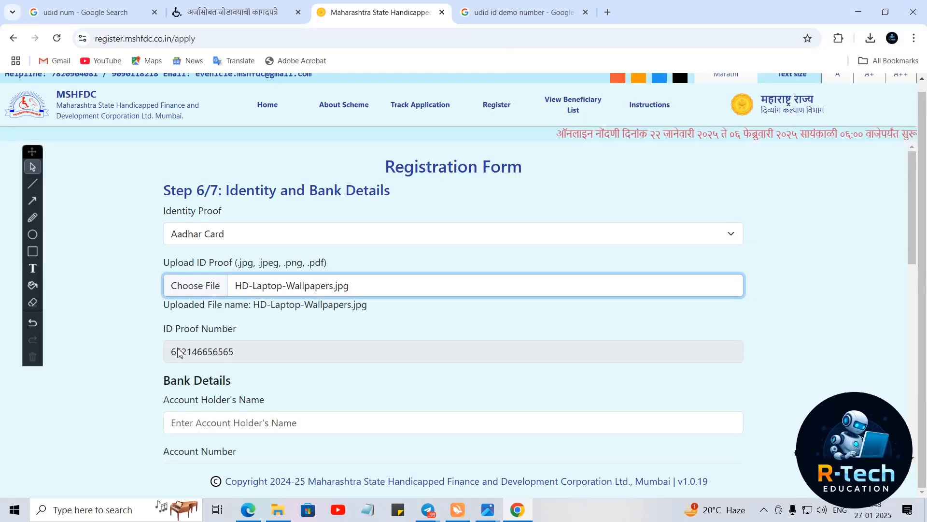
scroll(278, 314, "down", 3)
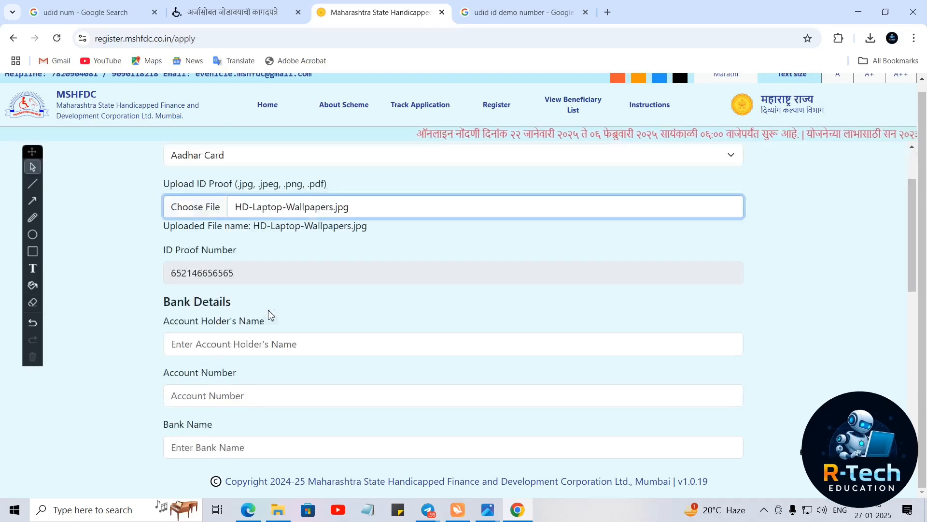
- Enter the account holder's name and the account number in Bank Details
scroll(217, 269, "up", 1)
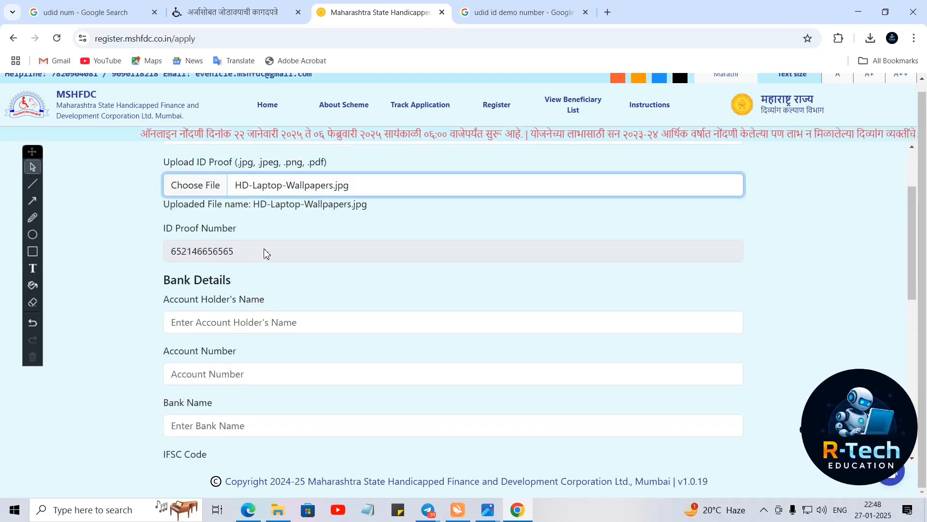
left_click(227, 324)
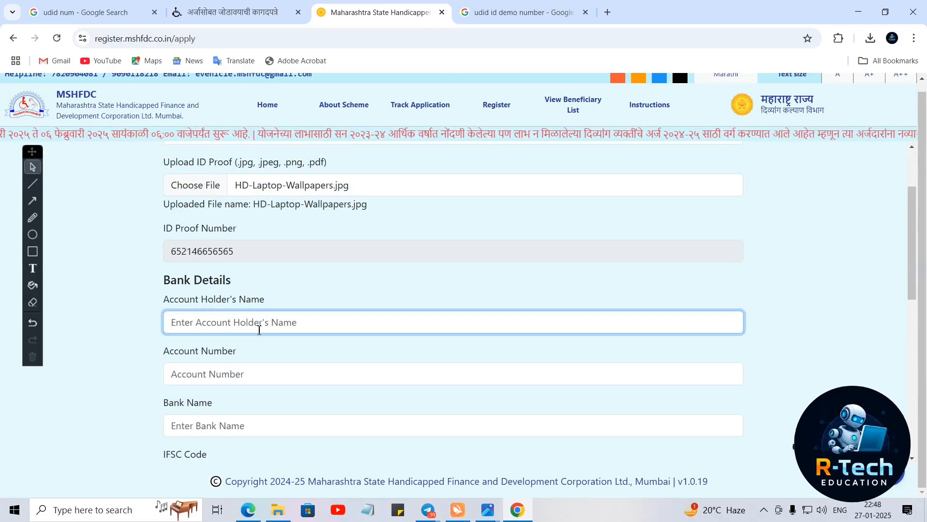
type("ra")
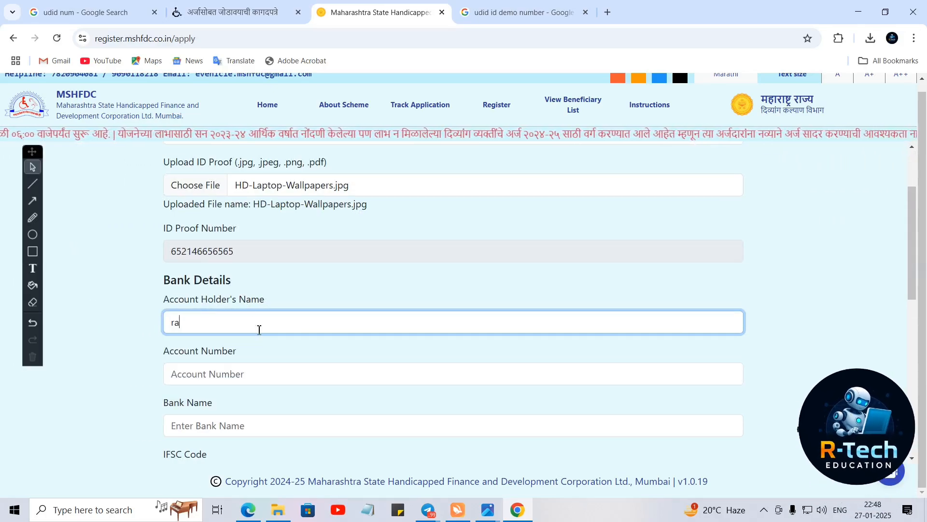
type("mrao")
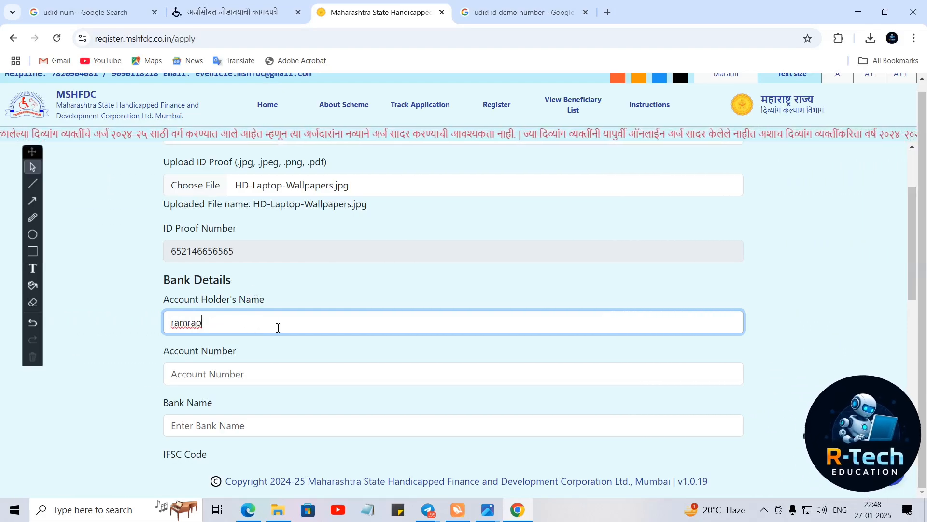
double_click(176, 324)
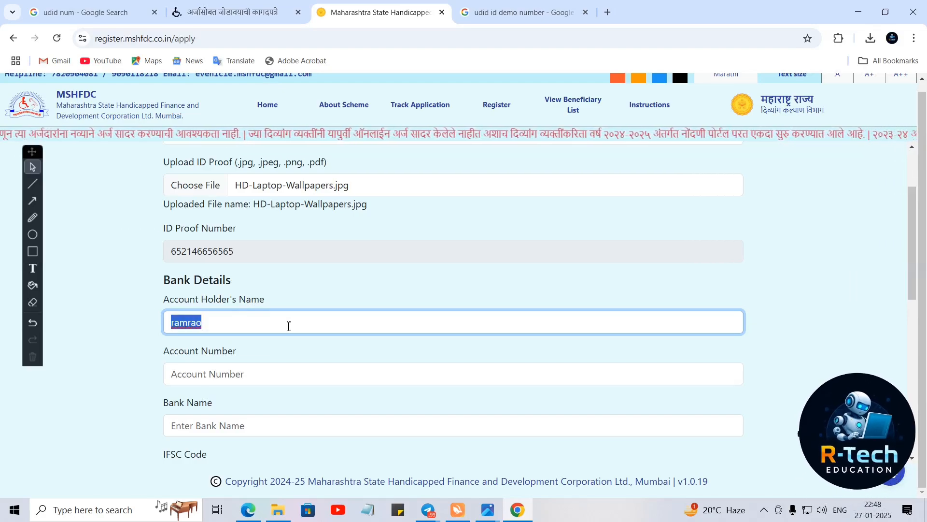
left_click(235, 378)
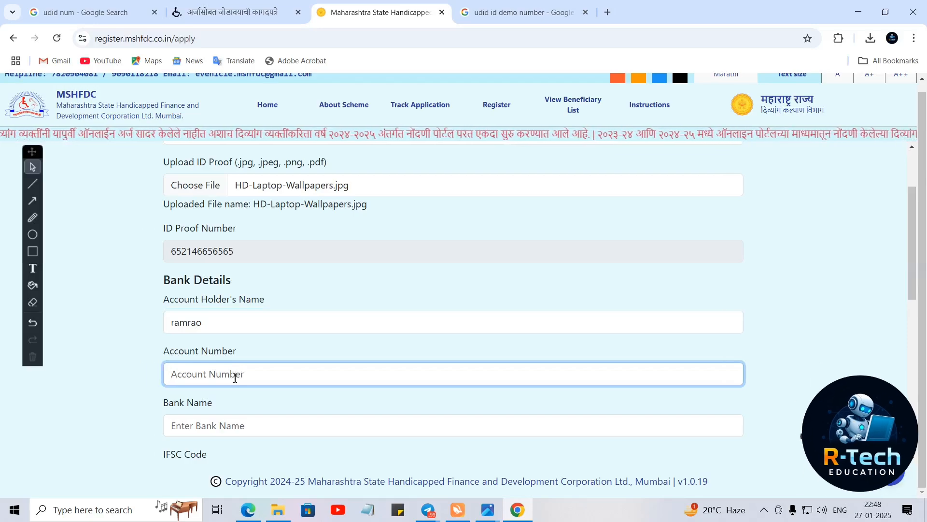
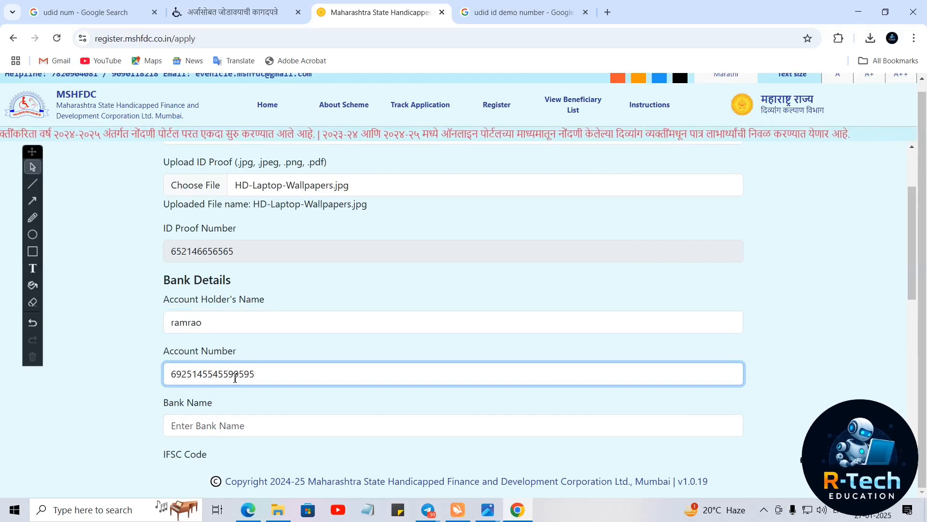
key("ctrl+a")
key("ctrl+v")
- Enter 'bank of maharashtra' as the bank name and begin the IFSC code MAHB006
scroll(252, 405, "down", 2)
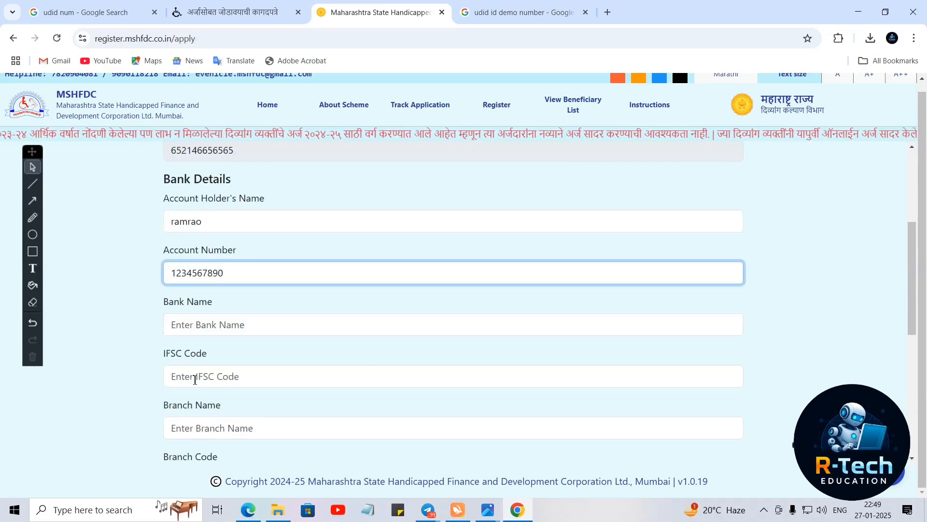
left_click(190, 330)
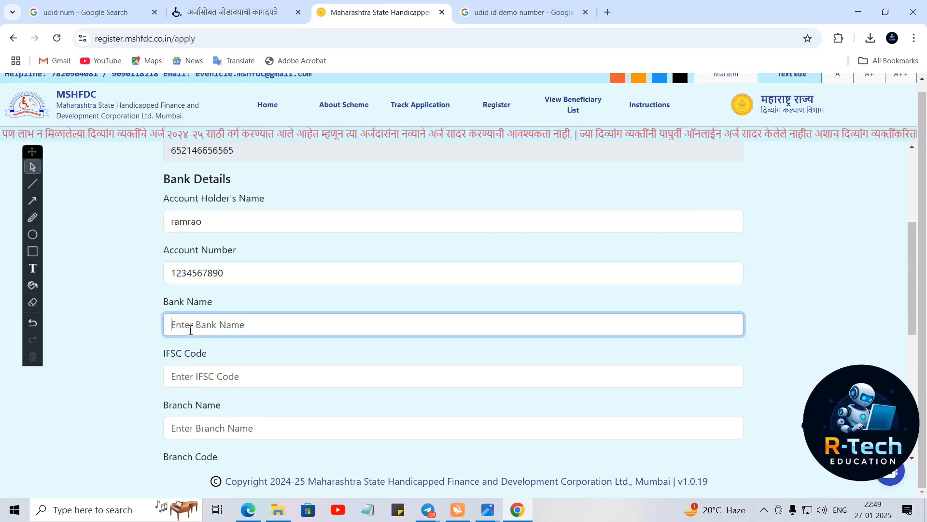
type("bank of ma")
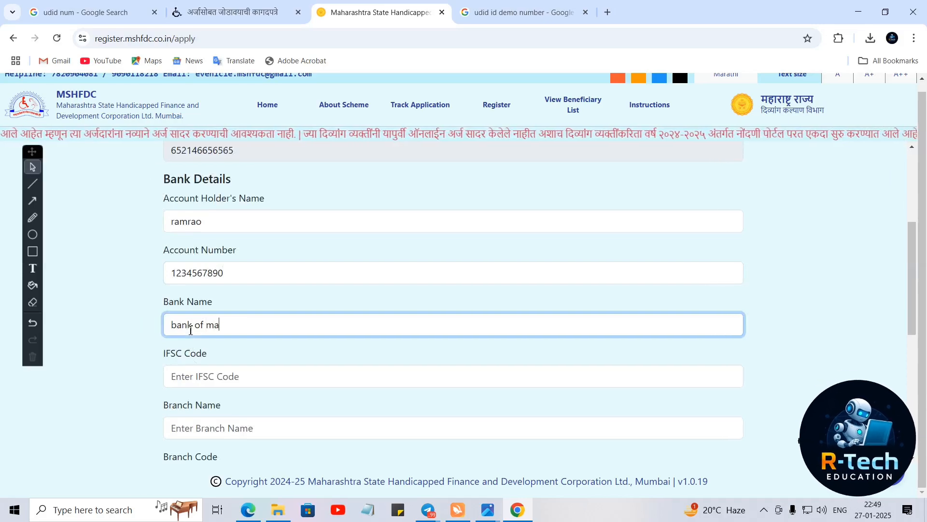
type("haras")
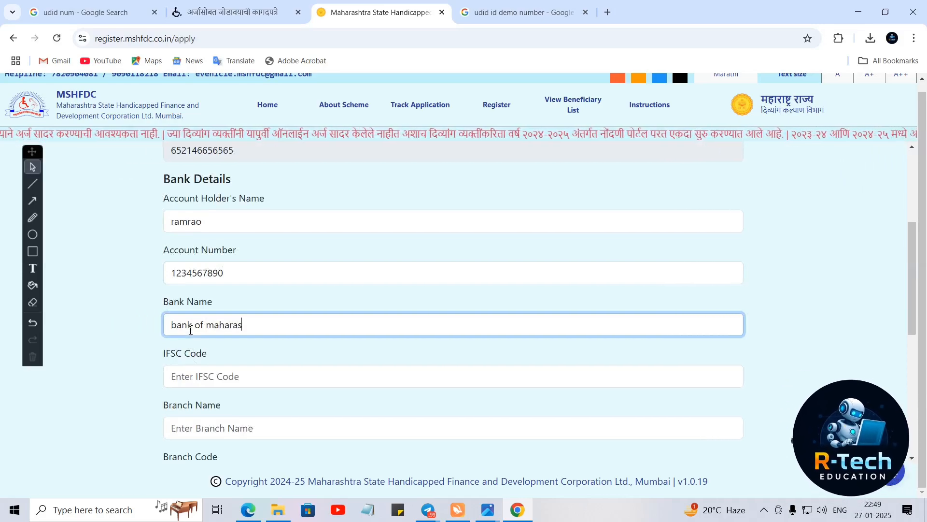
type("htra")
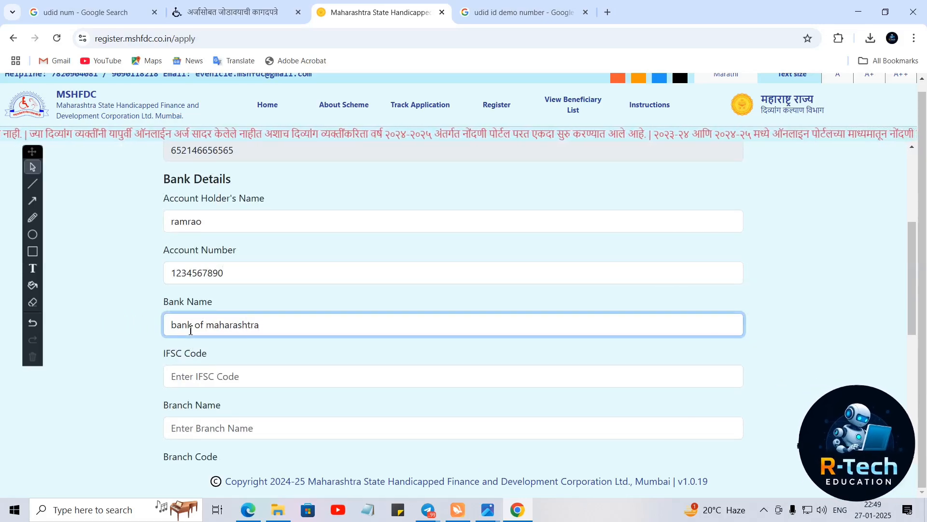
double_click(215, 326)
left_click(212, 381)
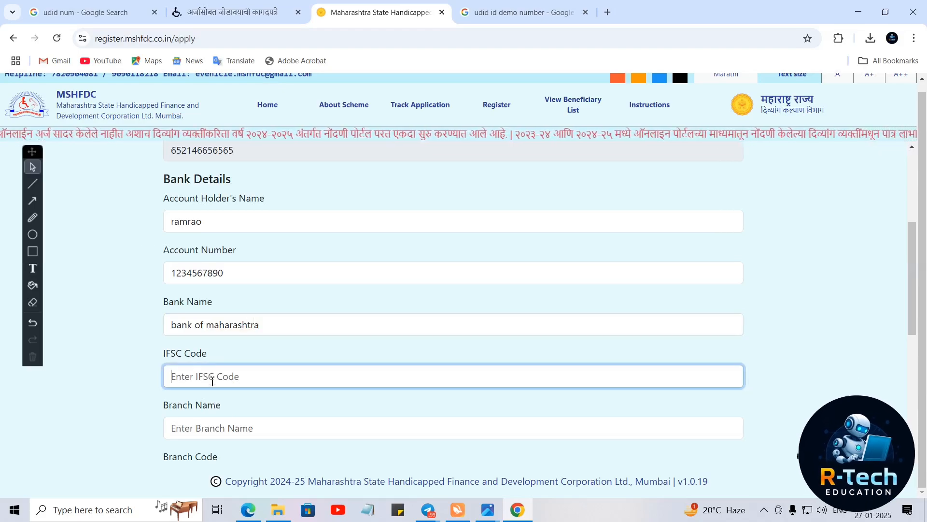
type("M")
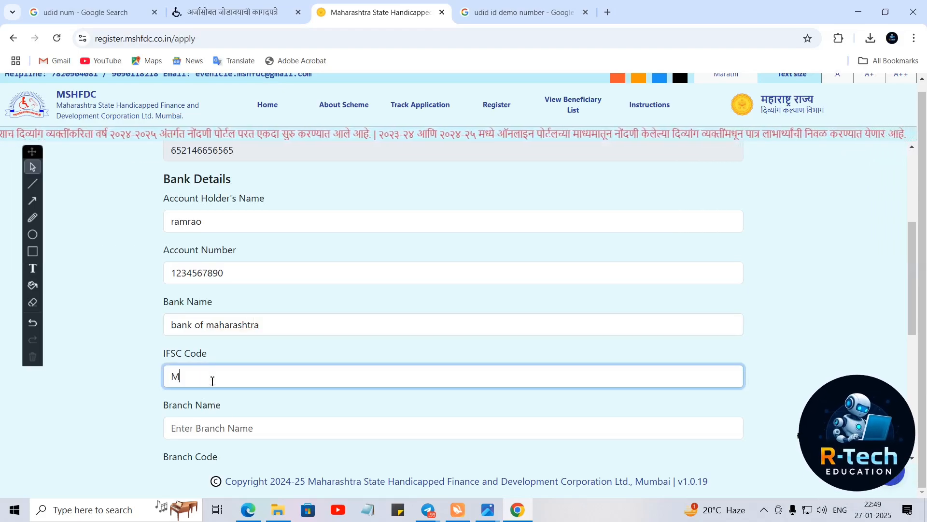
type("AHB006")
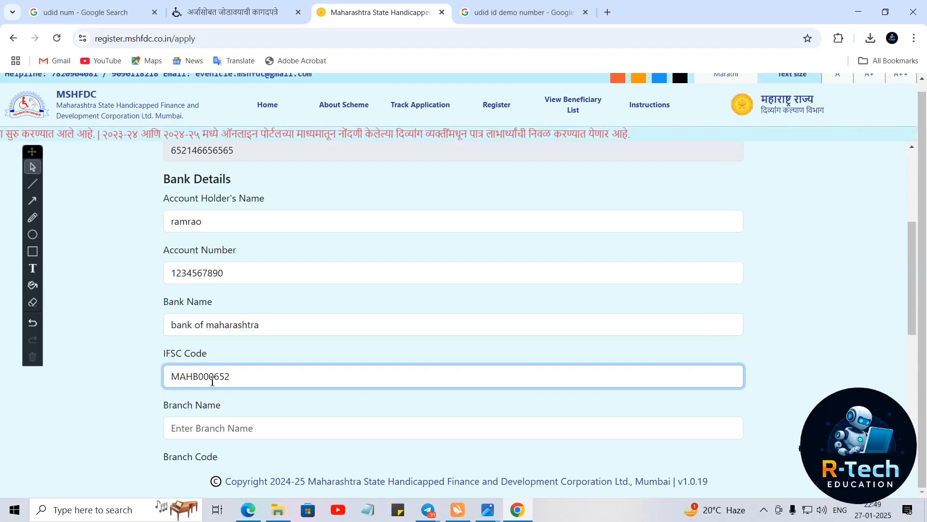
- Fill in the branch name field before moving to the branch code
left_click(206, 435)
scroll(206, 435, "down", 4)
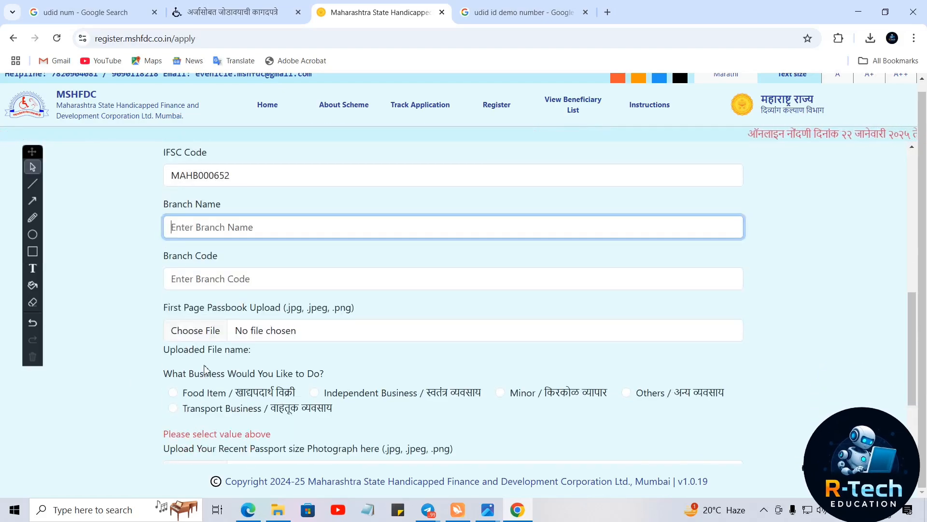
type("R")
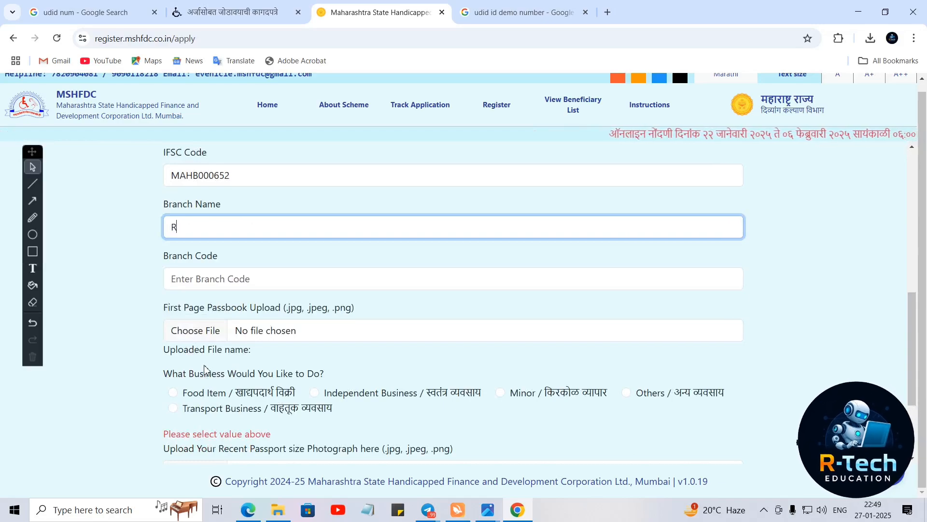
type("ANJAN")
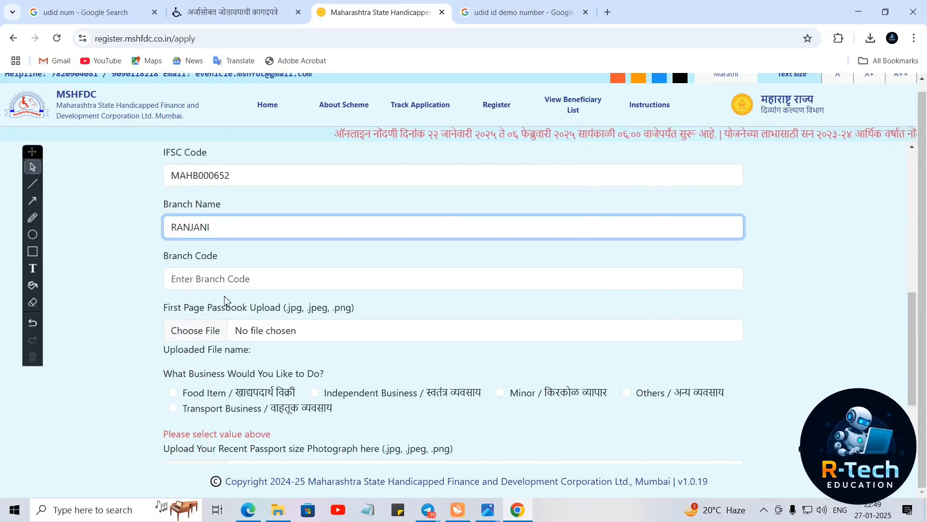
left_click(226, 279)
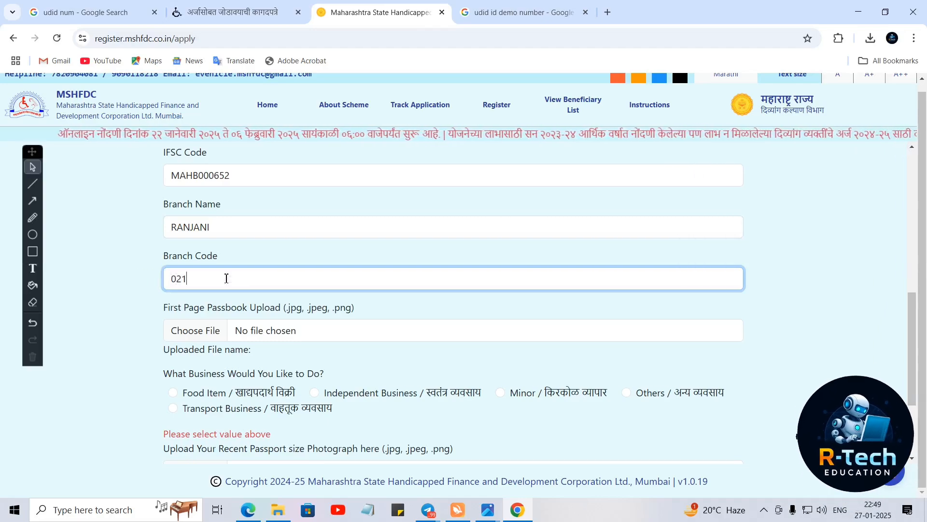
- Upload HD-Laptop-Wallpapers.jpg as the first-page passbook image
left_click(187, 334)
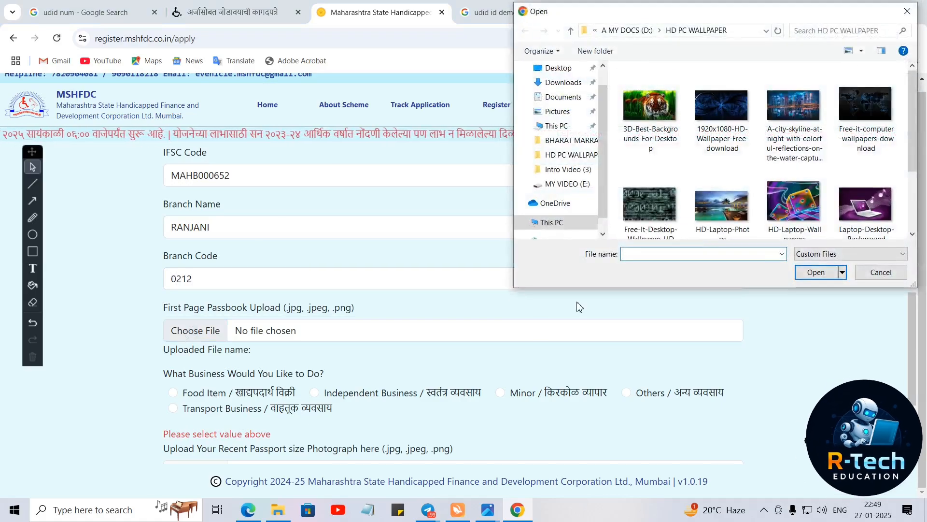
left_click(799, 220)
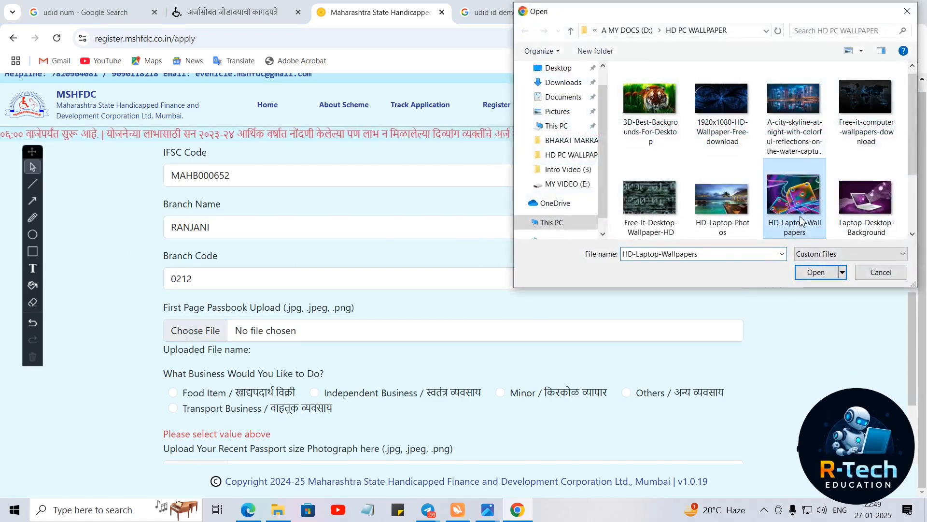
left_click(817, 271)
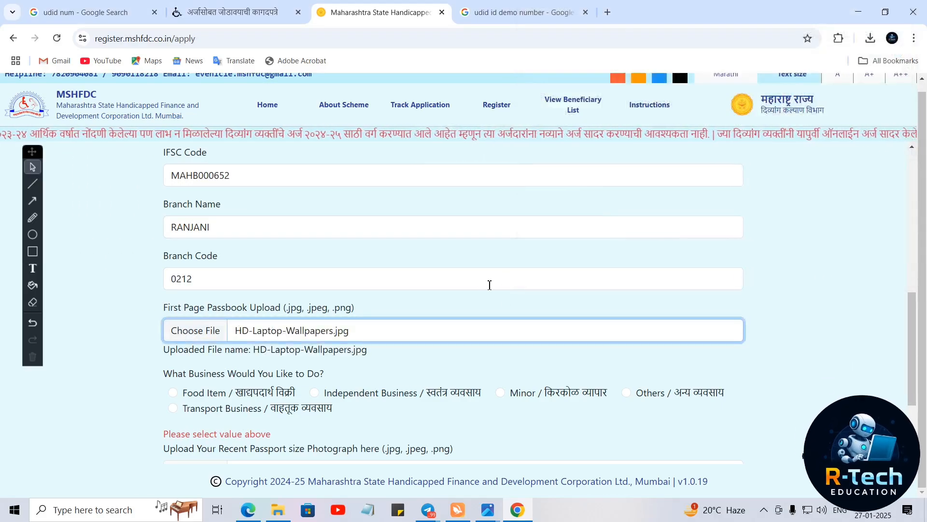
left_click(188, 334)
left_click(793, 203)
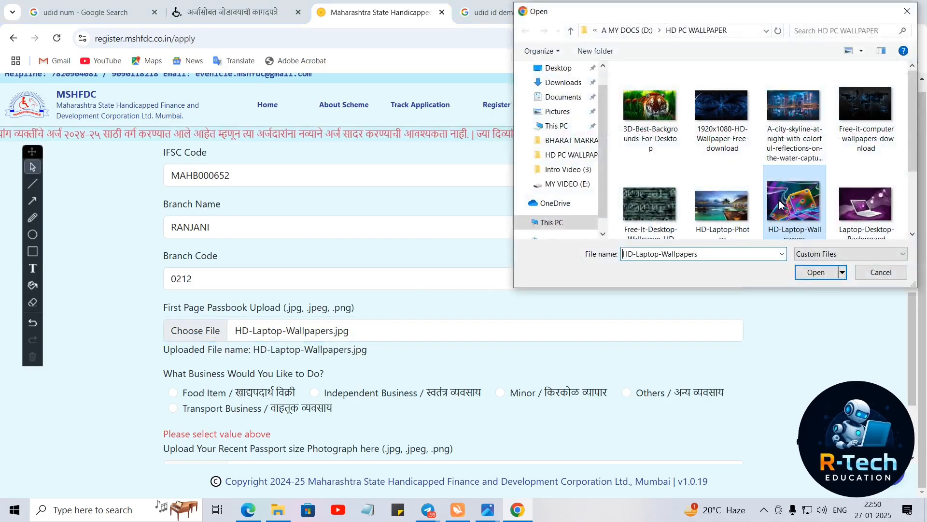
left_click(808, 273)
scroll(532, 293, "down", 3)
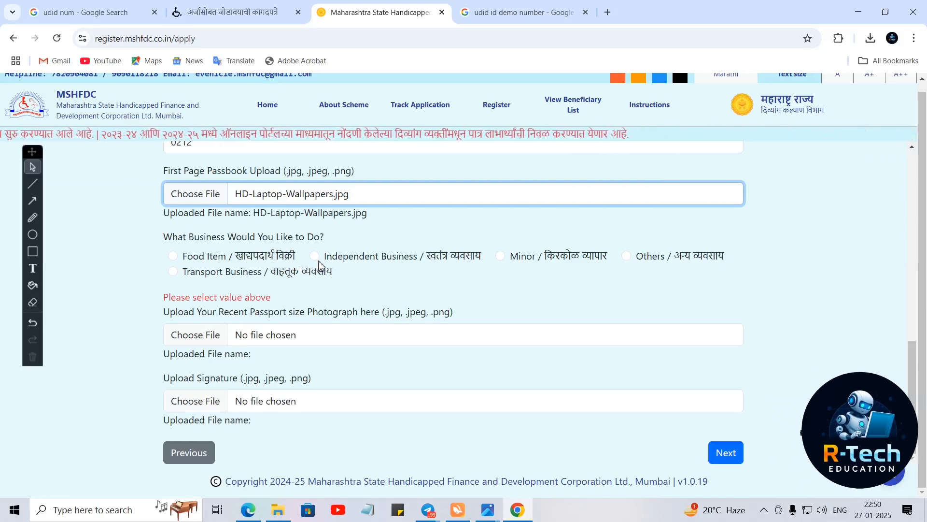
- Try the business type options, then settle on Food Item
left_click(175, 258)
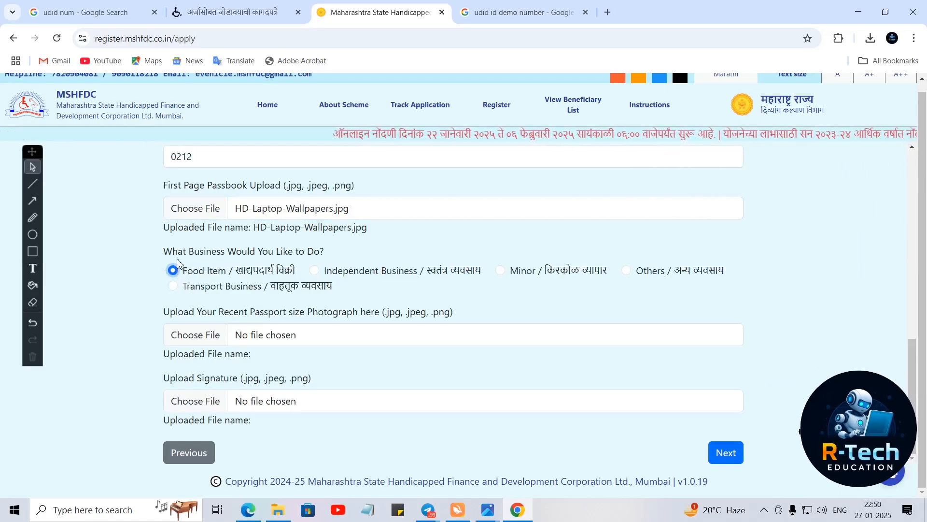
left_click(318, 274)
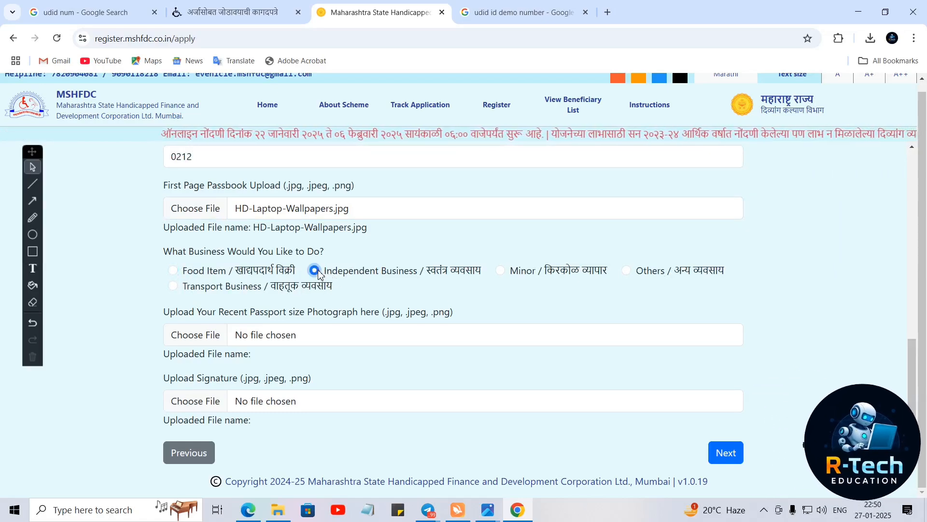
left_click(505, 274)
left_click(627, 272)
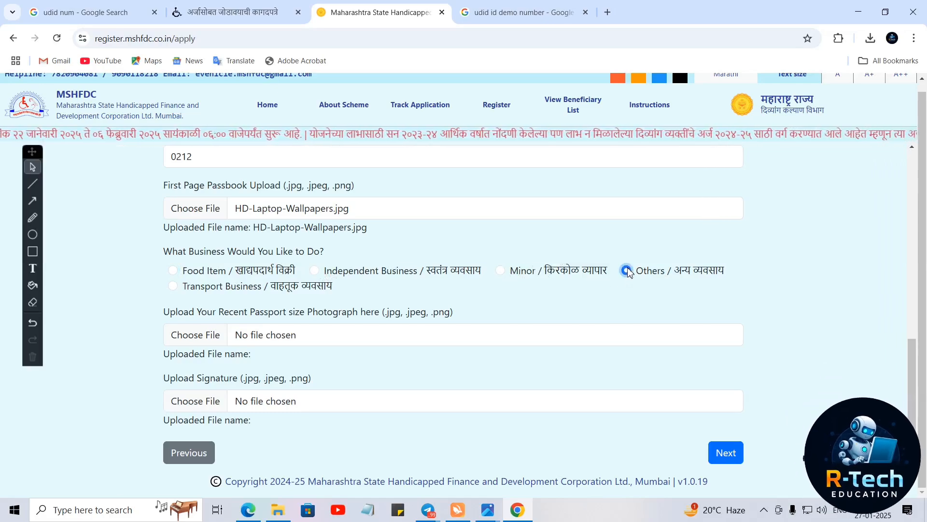
left_click(172, 288)
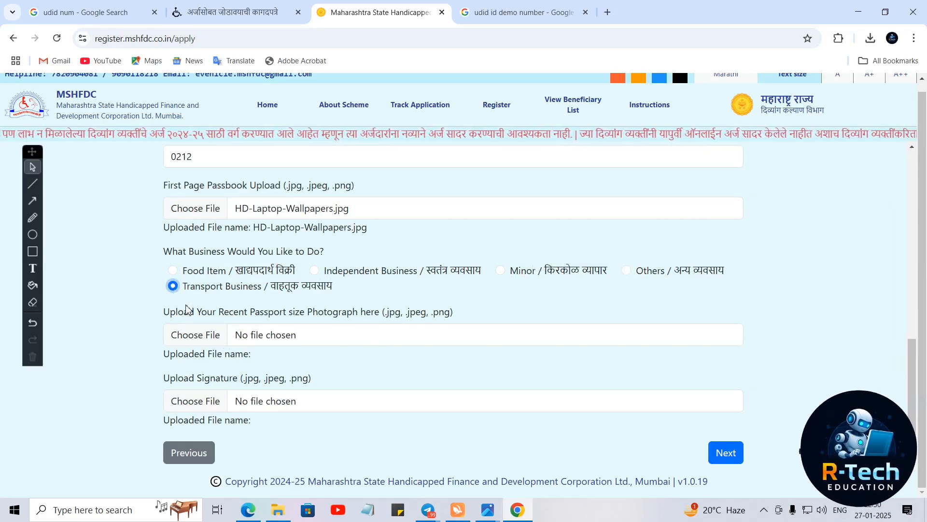
left_click(173, 271)
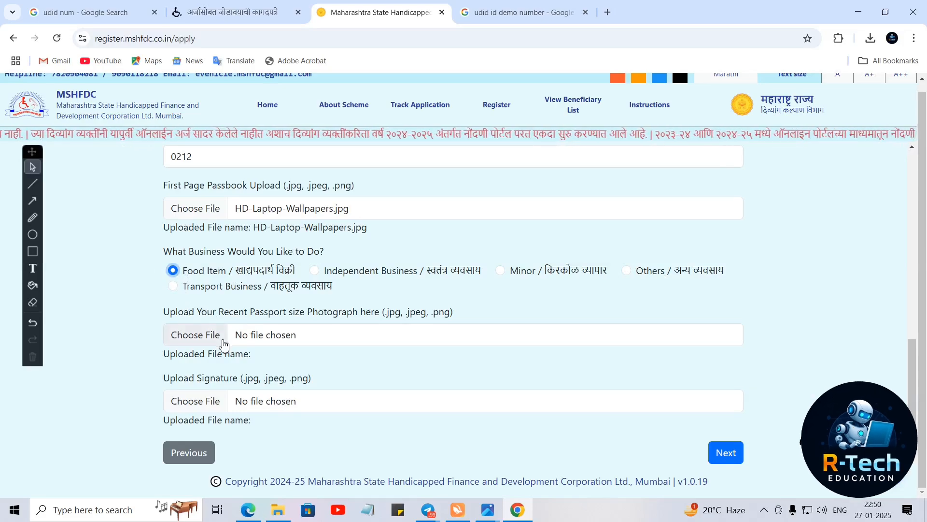
- Upload HD-Laptop-Wallpapers.jpg as both the passport photograph and the signature
left_click(197, 343)
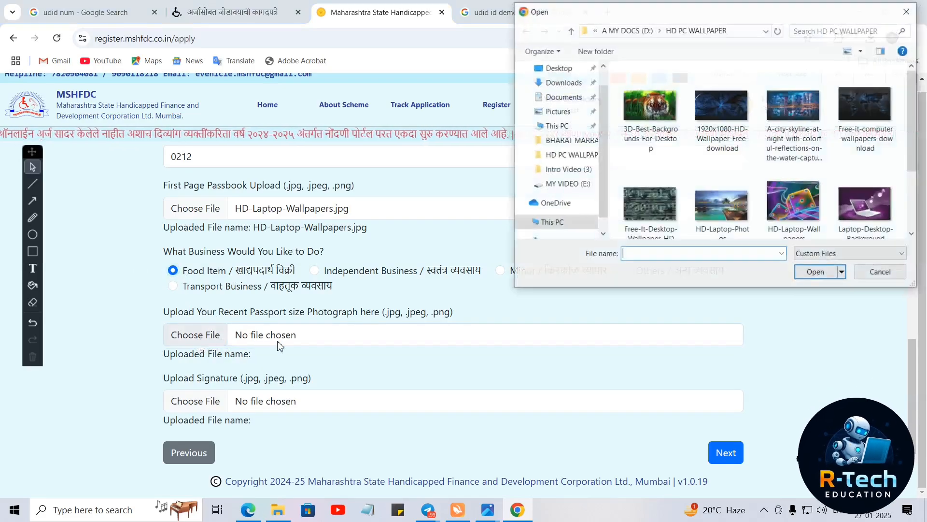
left_click(795, 203)
left_click(815, 272)
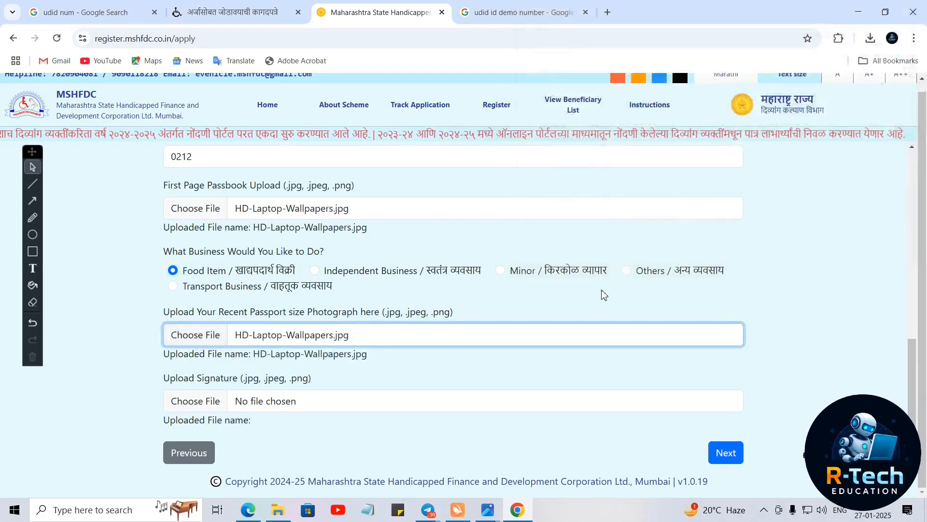
left_click(220, 401)
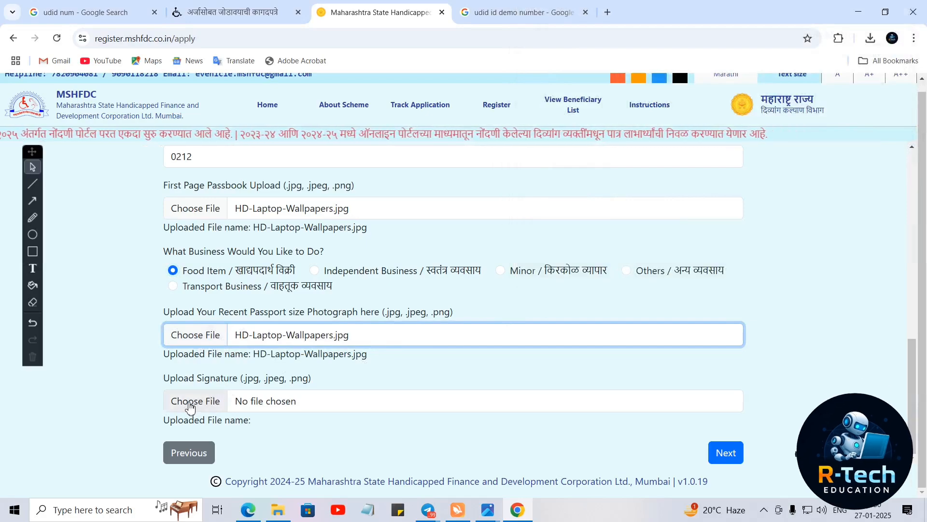
left_click(773, 202)
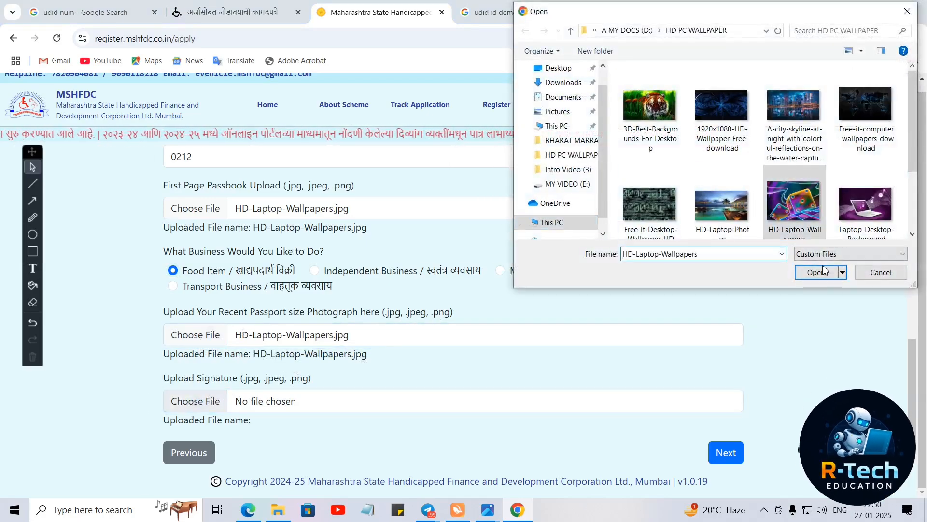
left_click(817, 274)
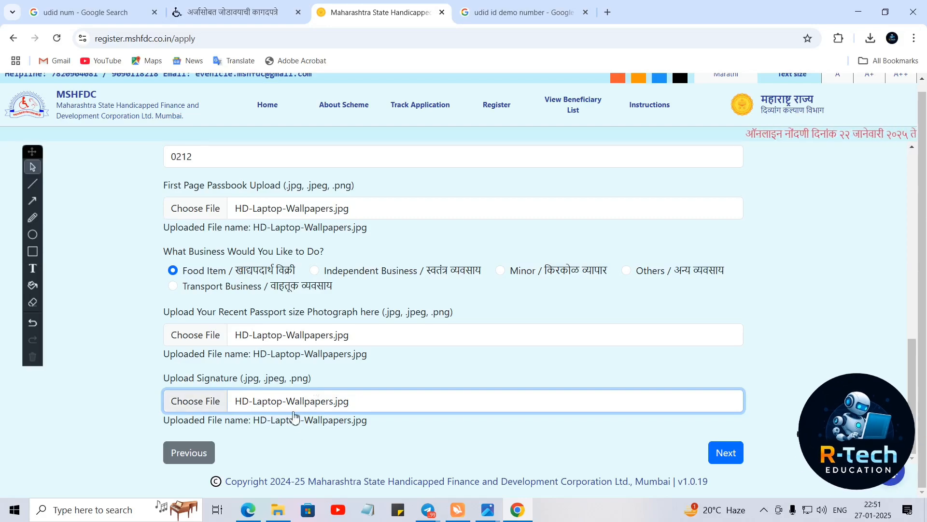
- Go to the Review page, read through the declaration, and tick Yes to accept all terms
left_click(723, 459)
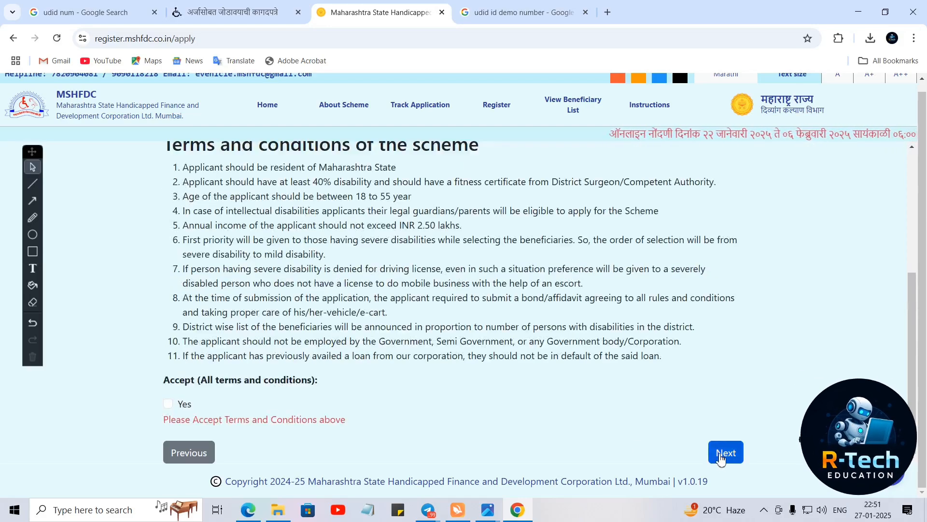
scroll(423, 354, "up", 5)
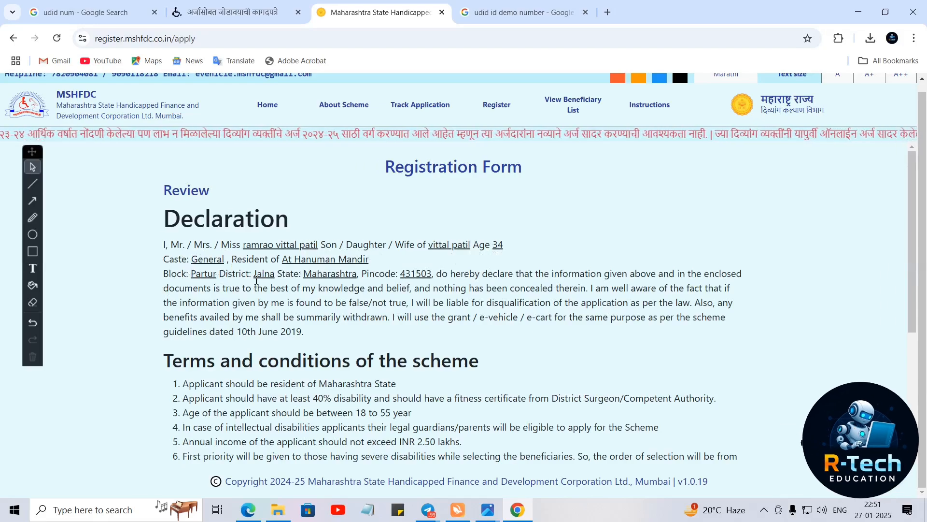
scroll(256, 280, "down", 2)
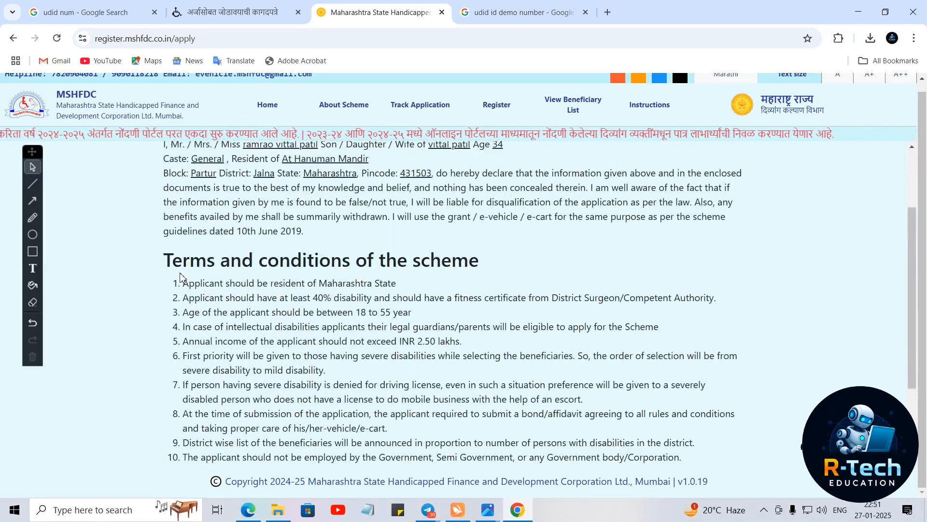
scroll(454, 264, "down", 2)
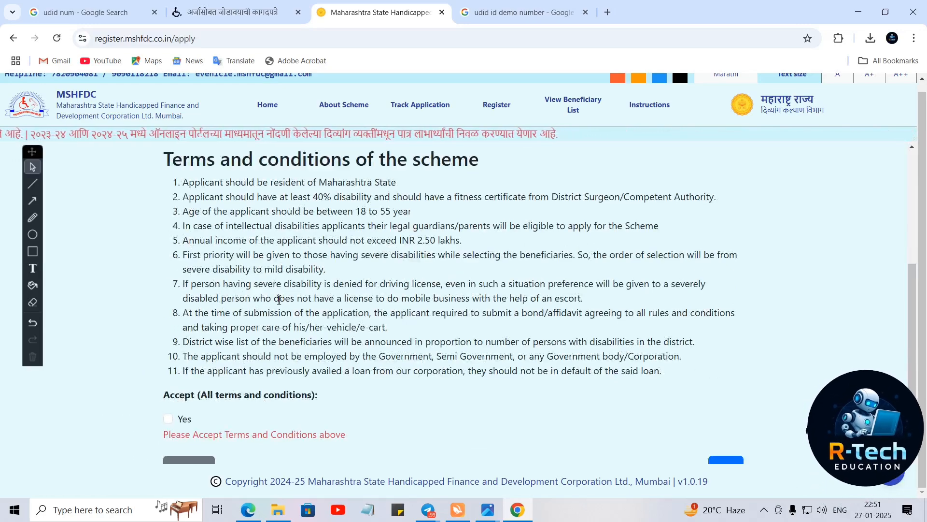
left_click(168, 419)
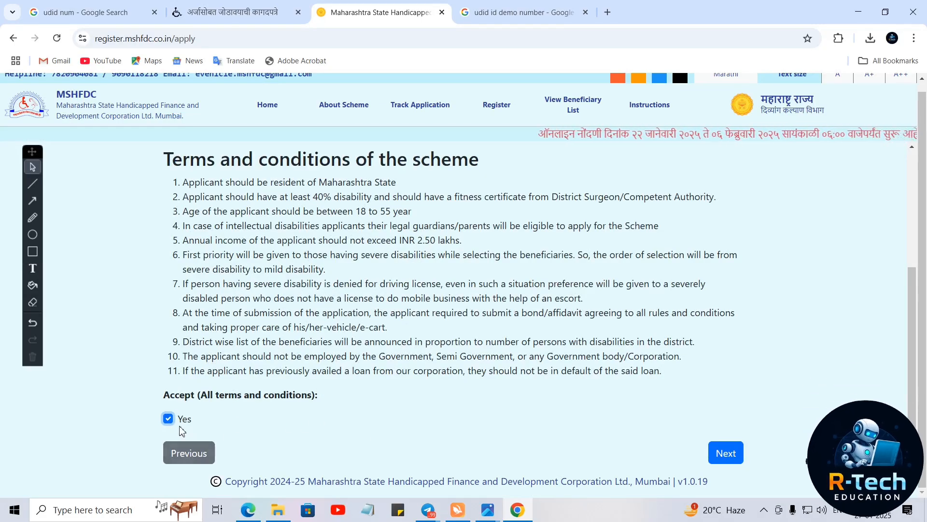
- Reach the Validate OTP step and draw rectangle annotations around the Mobile No field and Send OTP button
left_click(725, 455)
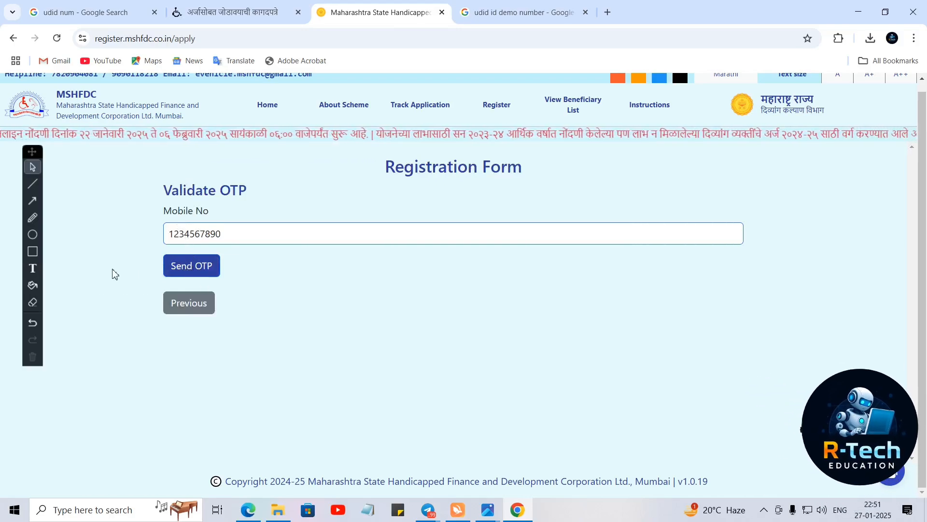
left_click(32, 251)
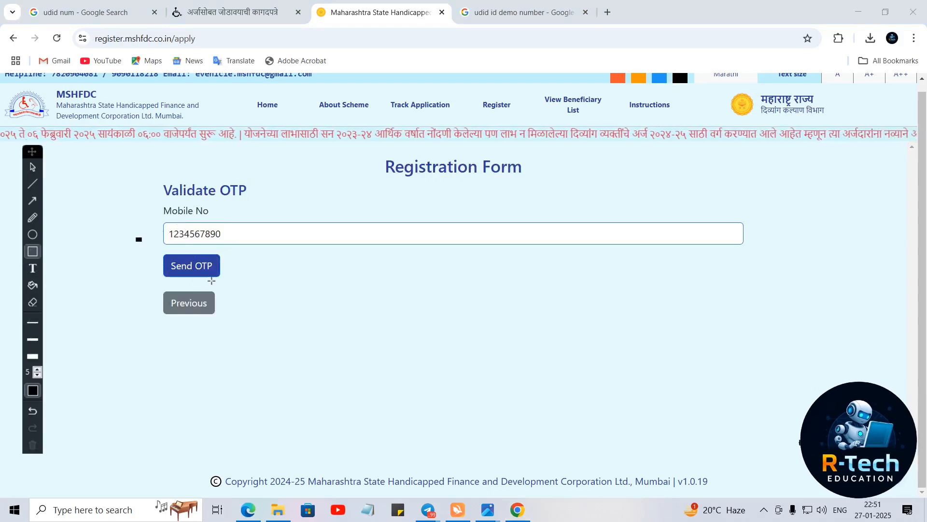
left_click_drag(137, 238, 278, 284)
mouse_move(135, 210)
left_mouse_down()
mouse_move(153, 222)
mouse_move(282, 236)
left_mouse_up()
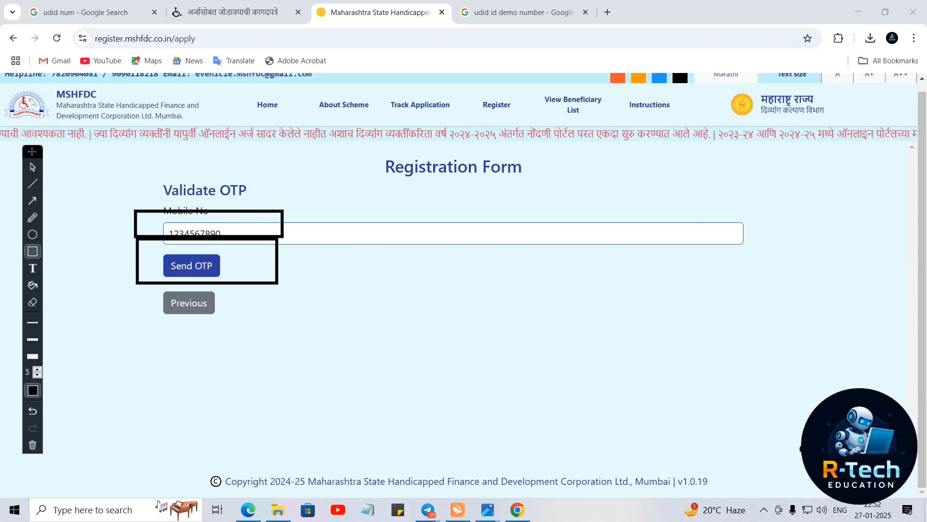
mouse_move(297, 348)
left_mouse_down()
mouse_move(432, 388)
mouse_move(499, 384)
left_mouse_up()
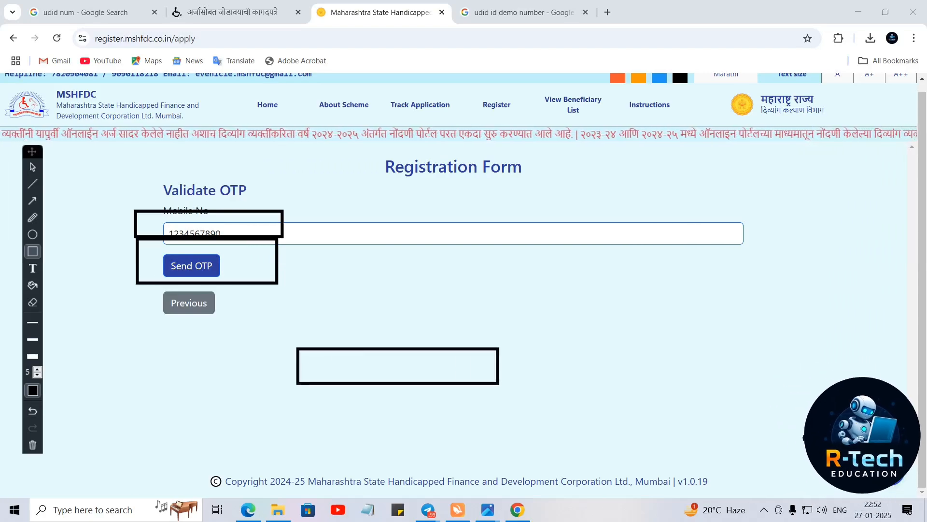
left_click_drag(374, 368, 445, 355)
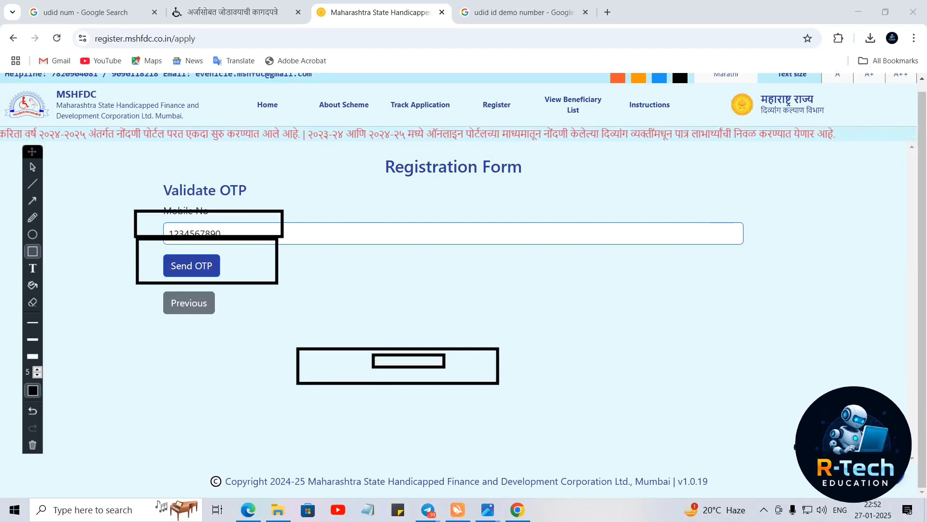